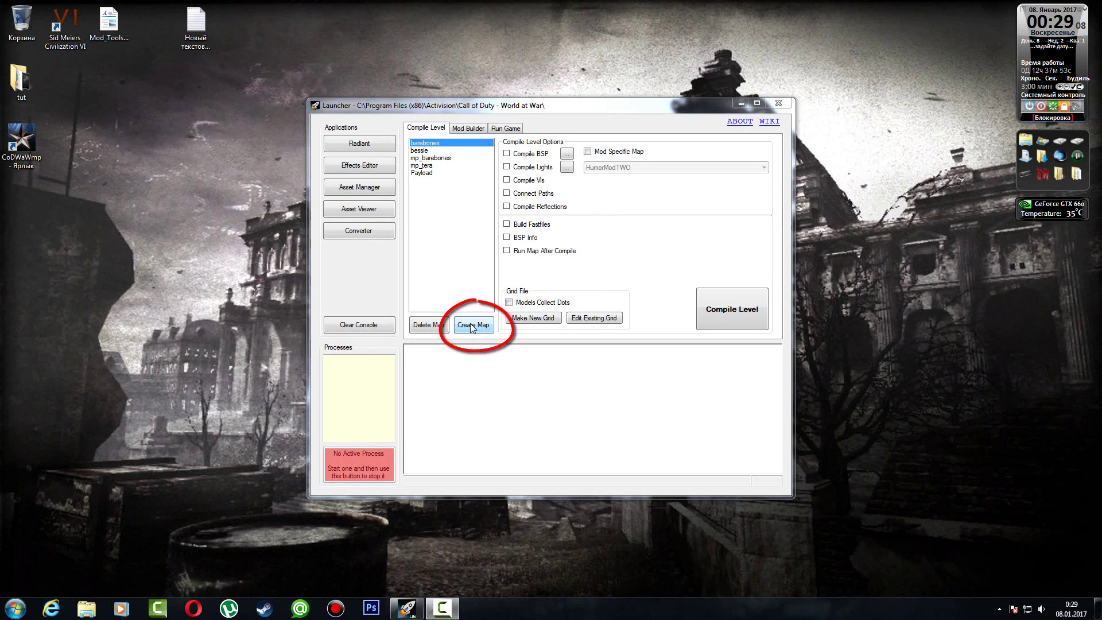
- Create a new map from the Multiplayer template and name it mp_karta
{"action": "left_click", "coordinate": [482, 328]}
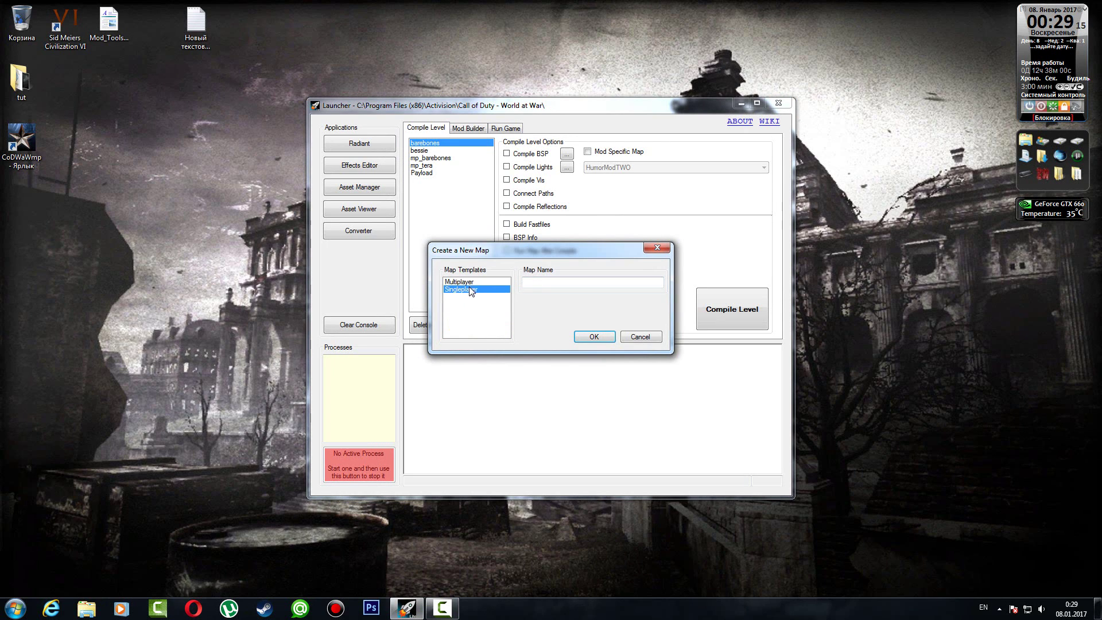
{"action": "left_click", "coordinate": [540, 284]}
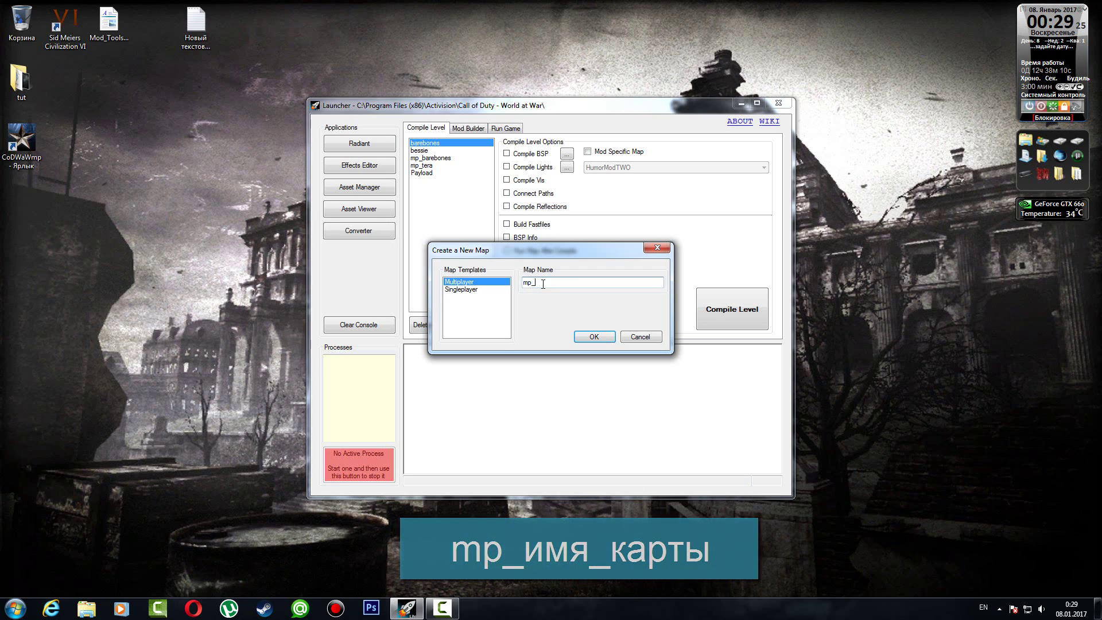
{"action": "type", "text": "karta"}
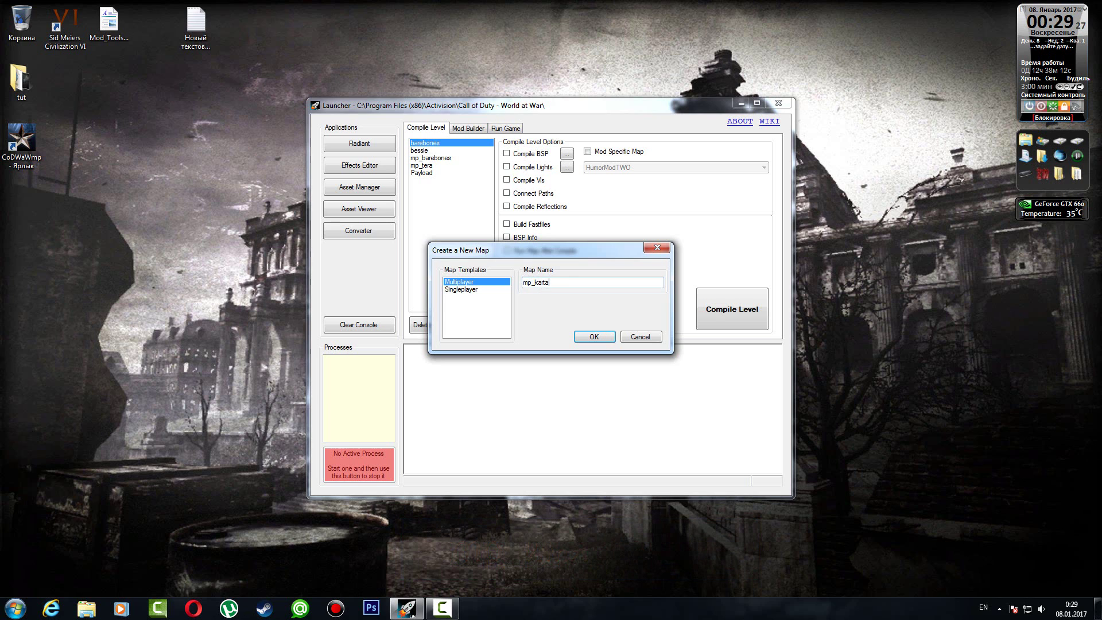
{"action": "left_click", "coordinate": [591, 337]}
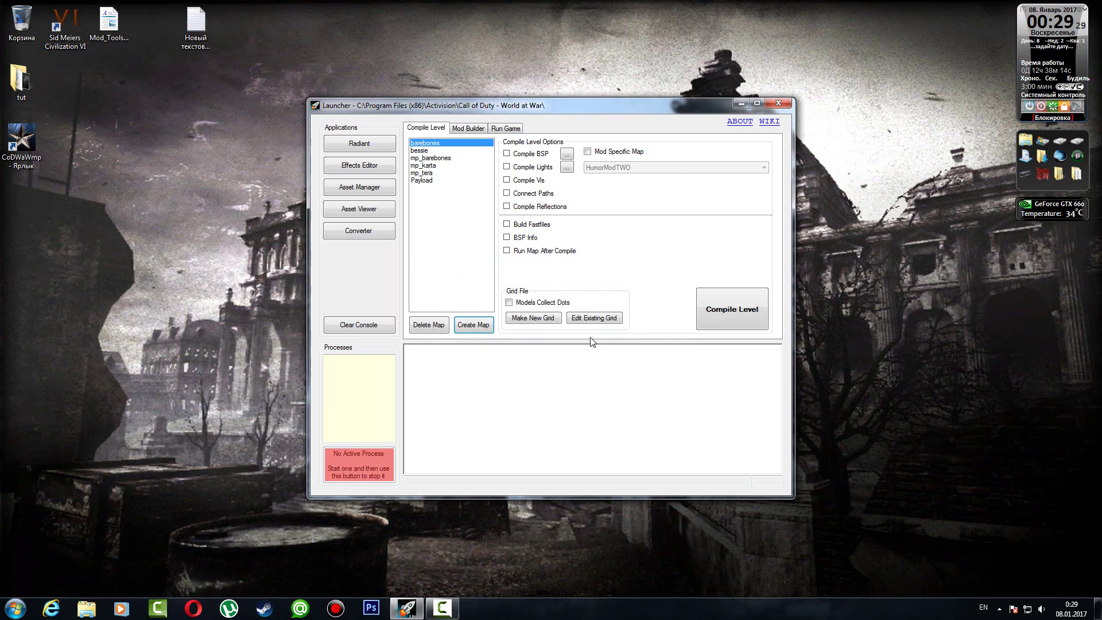
- Launch Radiant and place an info_player_start entity beside the grid origin in the XY top view
{"action": "left_click", "coordinate": [360, 144]}
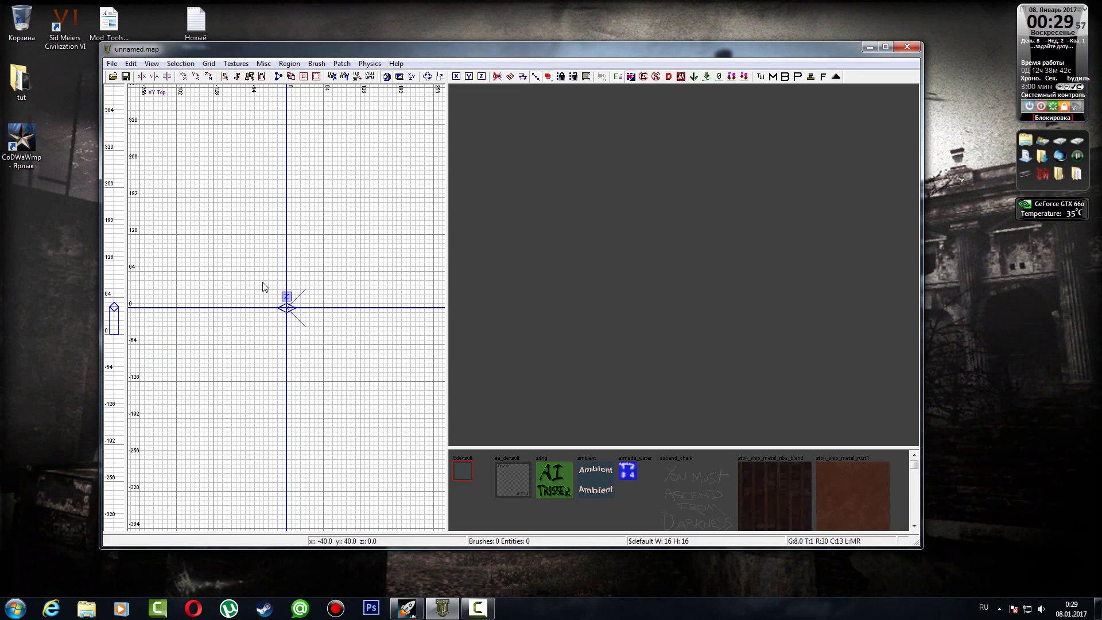
{"action": "right_click", "coordinate": [264, 287]}
{"action": "left_click", "coordinate": [376, 141]}
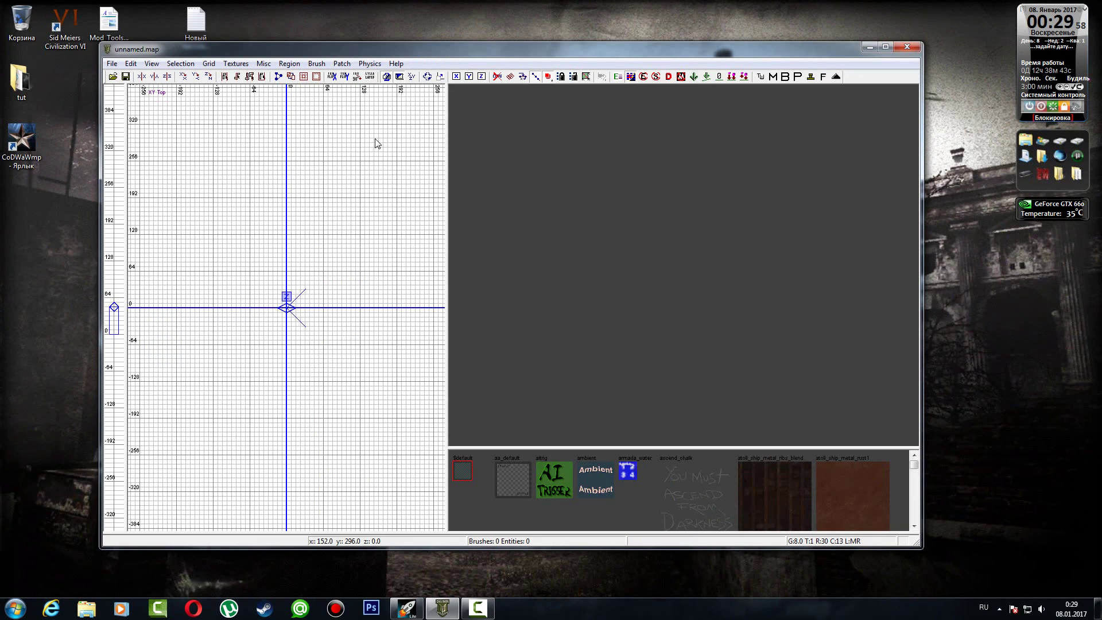
{"action": "right_click", "coordinate": [272, 309]}
{"action": "mouse_move", "coordinate": [356, 427]}
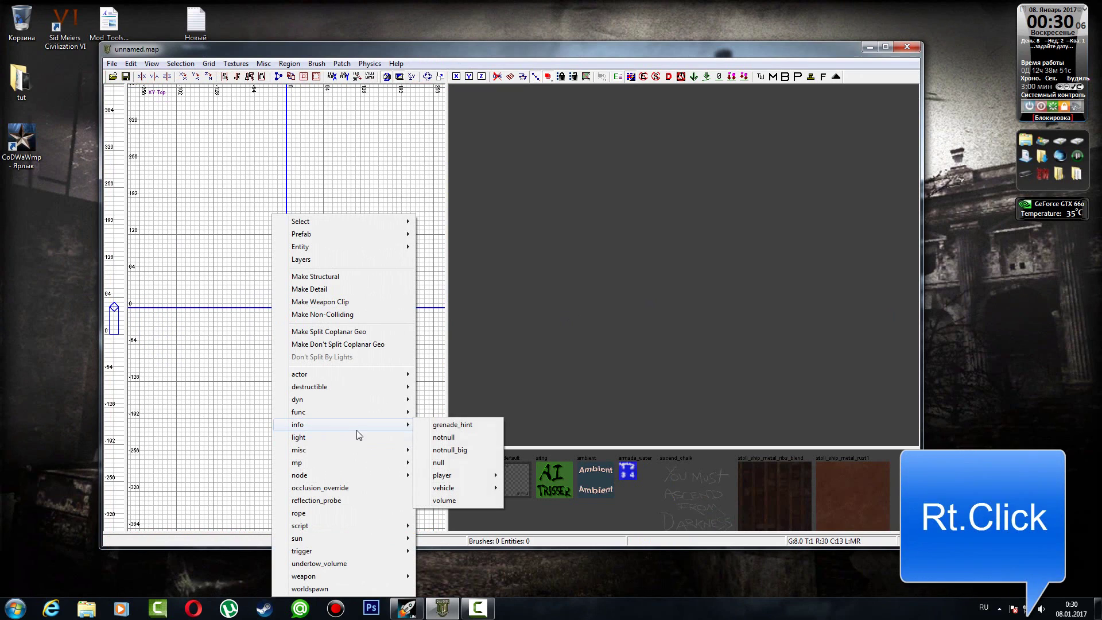
{"action": "mouse_move", "coordinate": [472, 480]}
{"action": "left_click", "coordinate": [545, 488]}
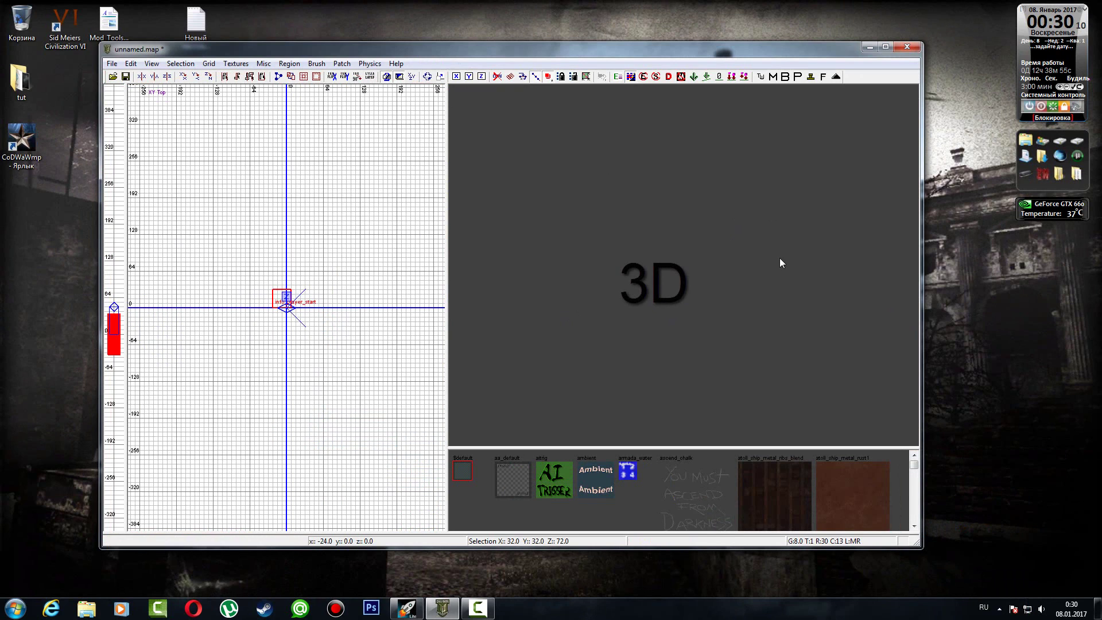
{"action": "right_click_drag", "start_coordinate": [795, 276], "coordinate": [602, 275]}
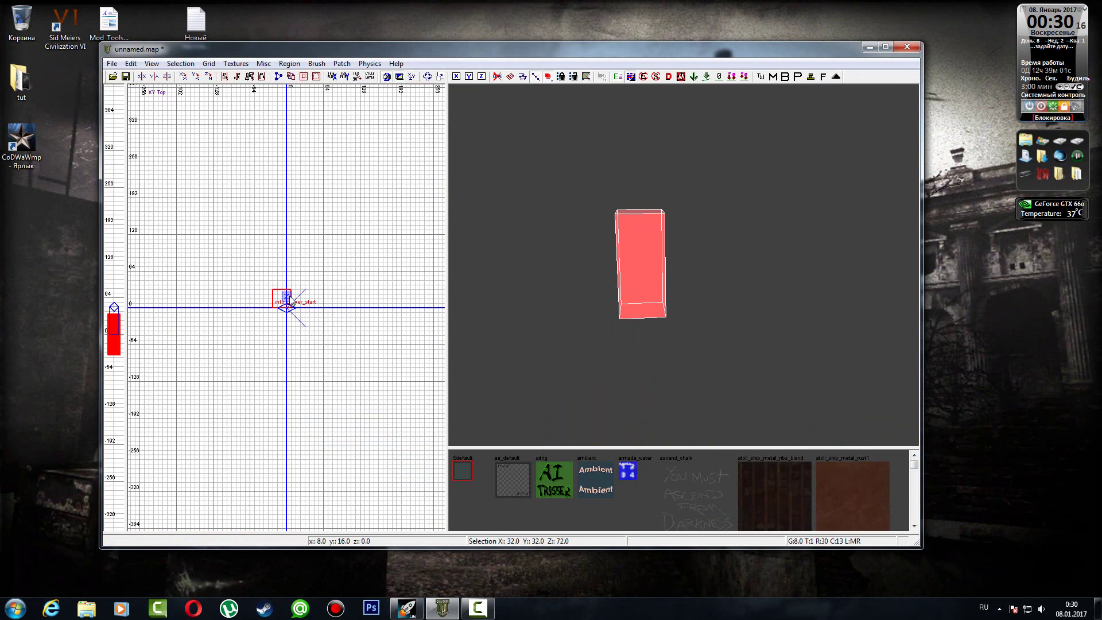
- Deselect the player start and draw a floor brush about 584 units wide and 8 units high beneath it in the XZ front view
{"action": "right_click_drag", "start_coordinate": [292, 297], "coordinate": [332, 307]}
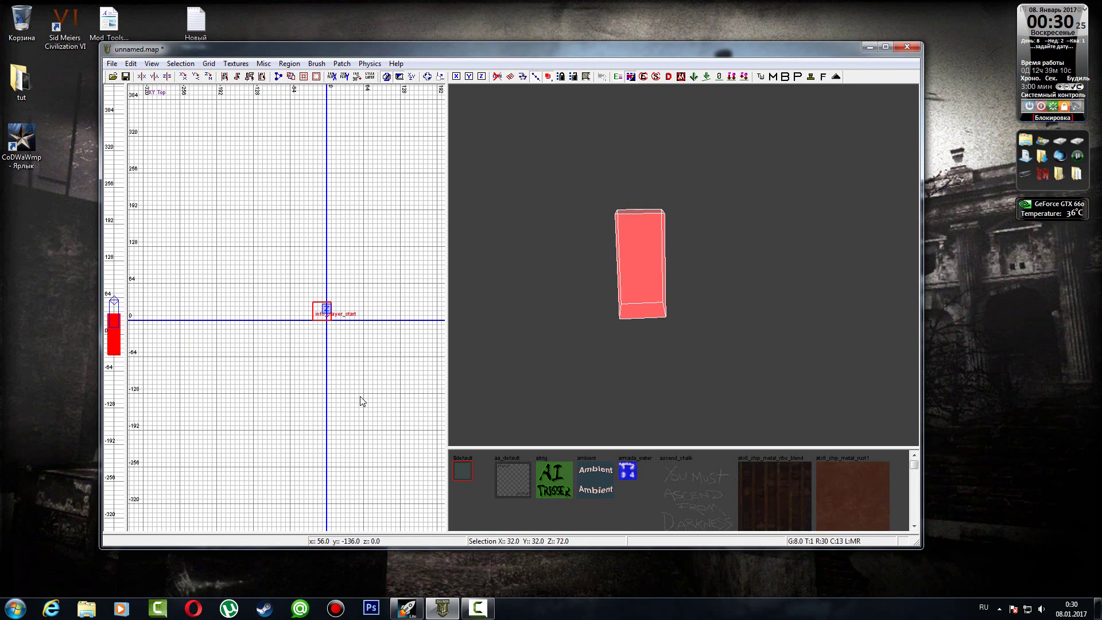
{"action": "key", "text": "ctrl+Tab"}
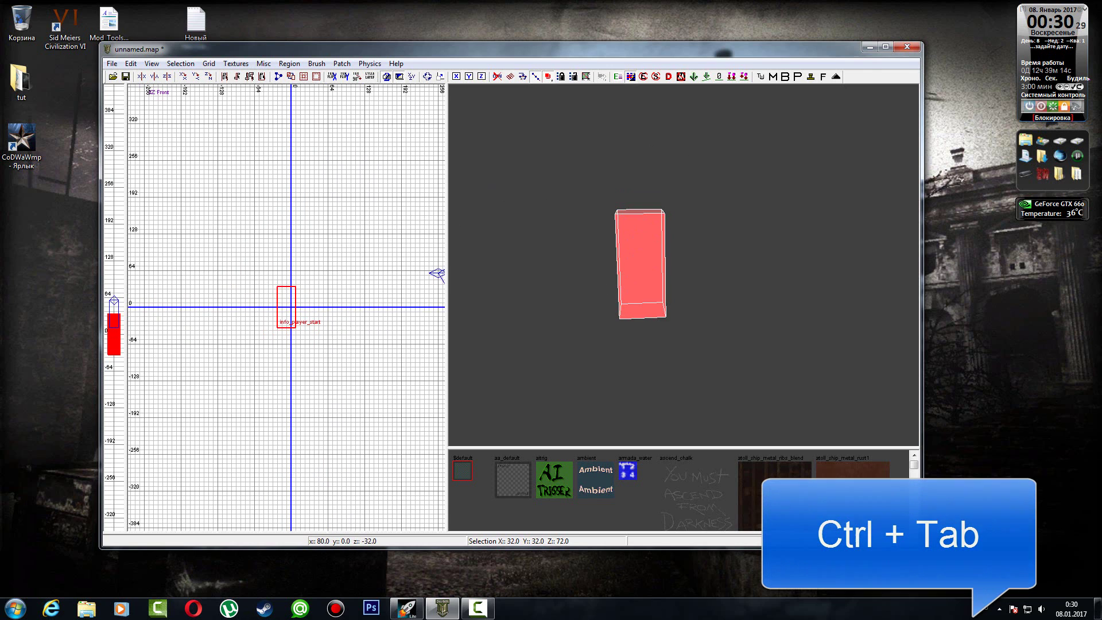
{"action": "right_click_drag", "start_coordinate": [339, 325], "coordinate": [371, 322]}
{"action": "scroll", "coordinate": [339, 362], "scroll_direction": "down", "scroll_amount": 3}
{"action": "scroll", "coordinate": [339, 362], "scroll_direction": "up", "scroll_amount": 4}
{"action": "scroll", "coordinate": [339, 362], "scroll_direction": "down", "scroll_amount": 4}
{"action": "right_click_drag", "start_coordinate": [340, 362], "coordinate": [323, 338]}
{"action": "scroll", "coordinate": [347, 360], "scroll_direction": "up", "scroll_amount": 2}
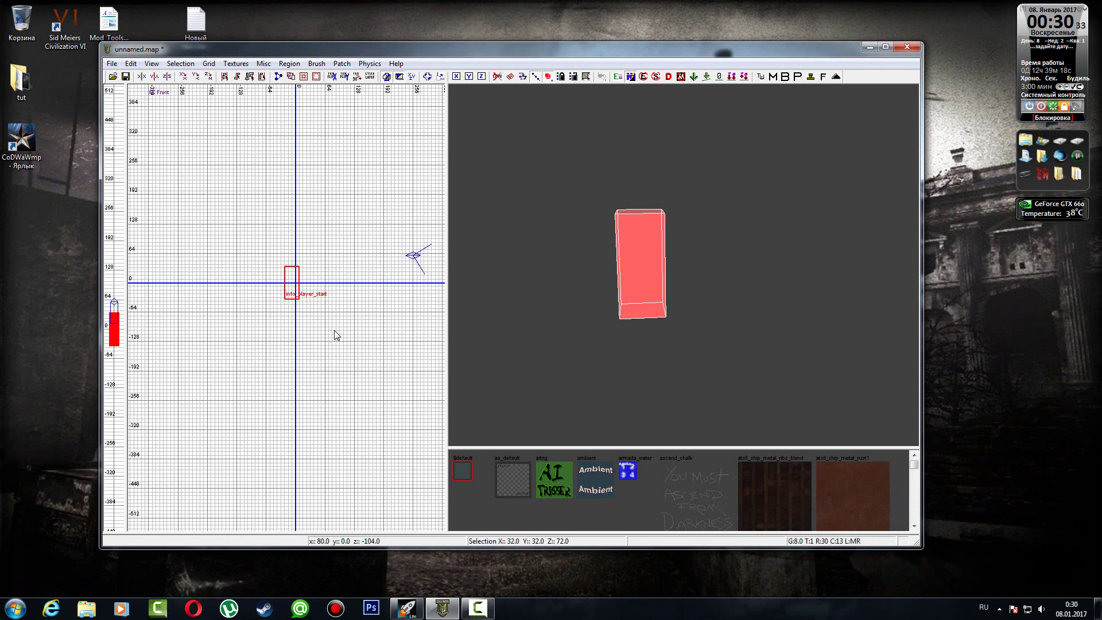
{"action": "key", "text": "Escape"}
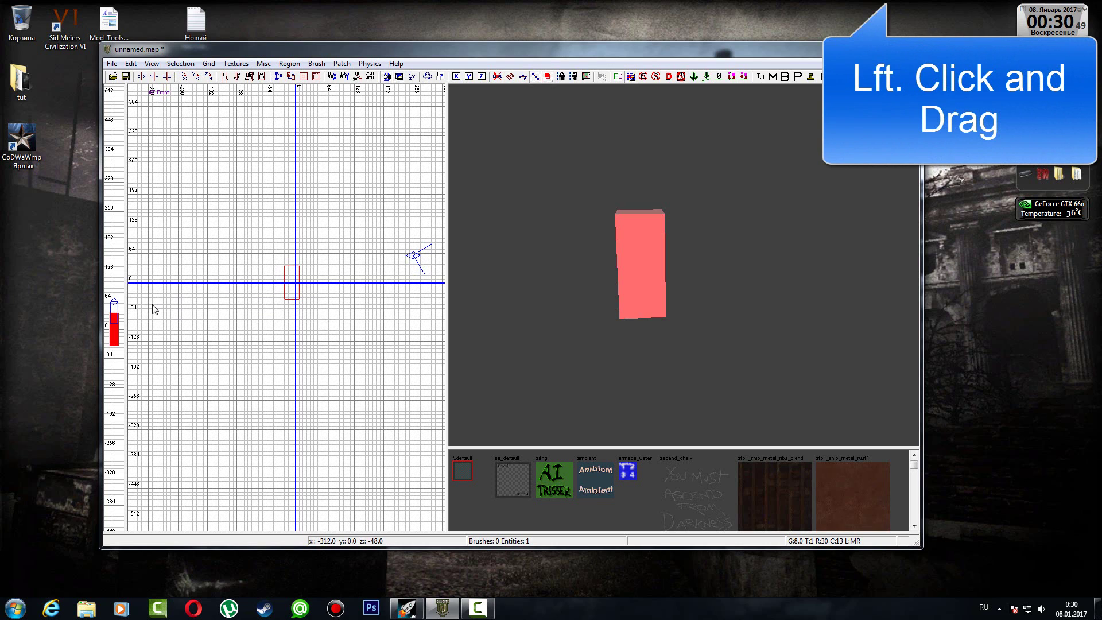
{"action": "left_click_drag", "start_coordinate": [153, 309], "coordinate": [424, 309]}
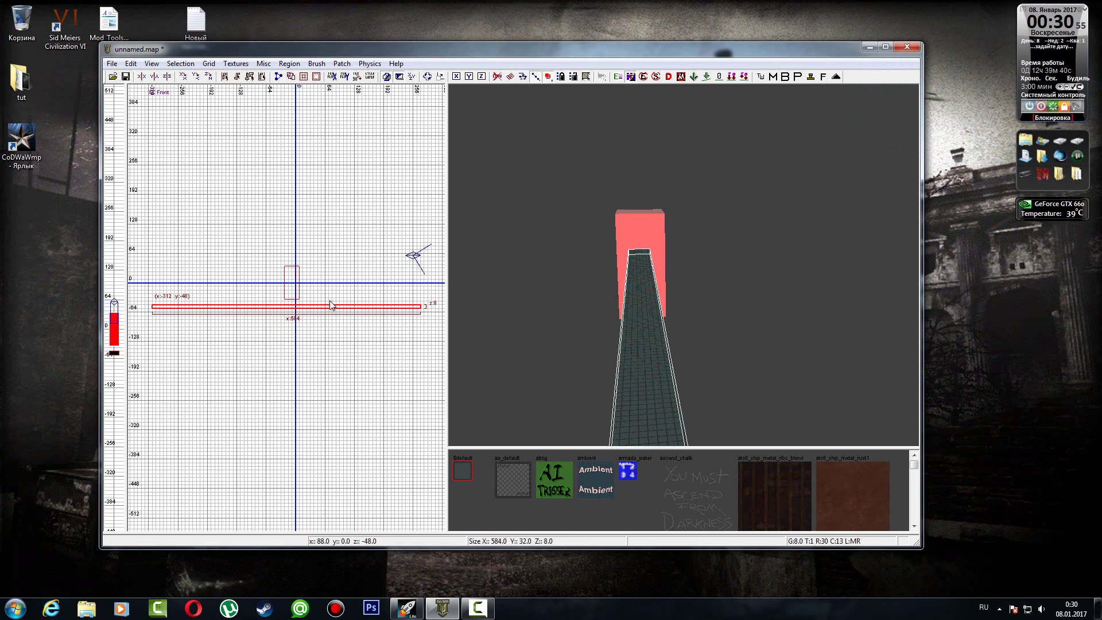
- Stretch the floor brush along Y on both sides of the player start to about 440 units in the YZ side view
{"action": "key", "text": "ctrl+Tab"}
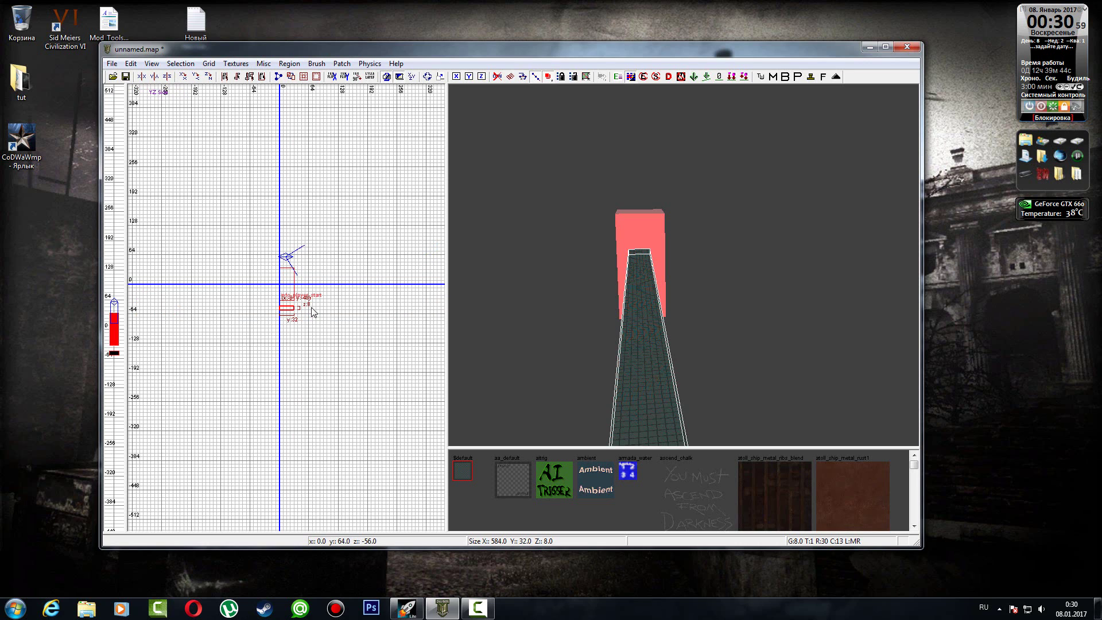
{"action": "scroll", "coordinate": [287, 313], "scroll_direction": "up", "scroll_amount": 1}
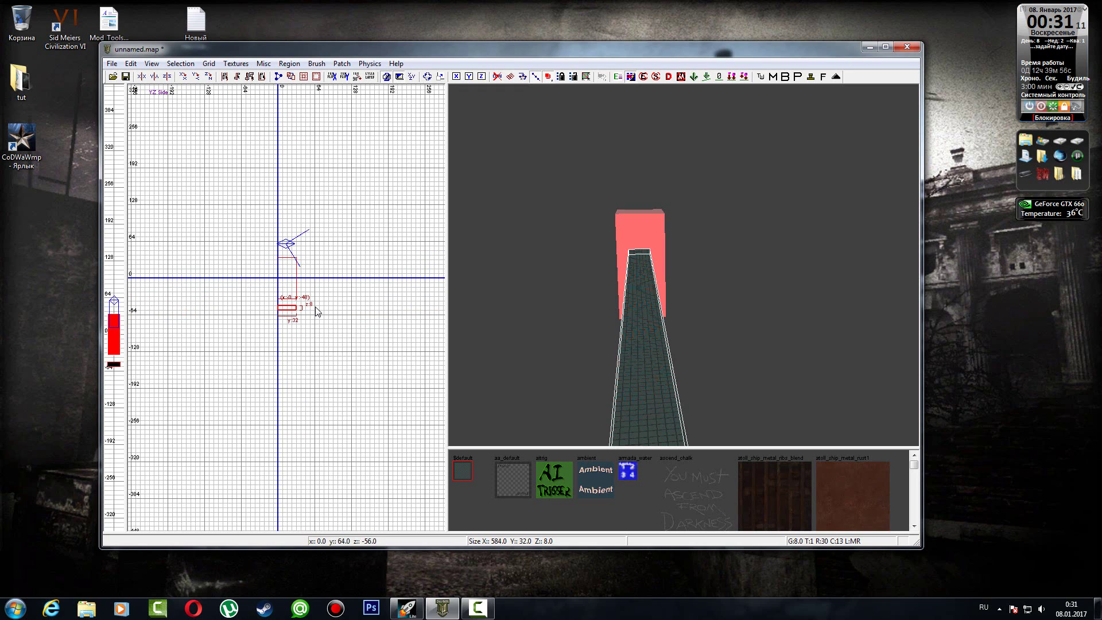
{"action": "left_click_drag", "start_coordinate": [315, 307], "coordinate": [430, 310]}
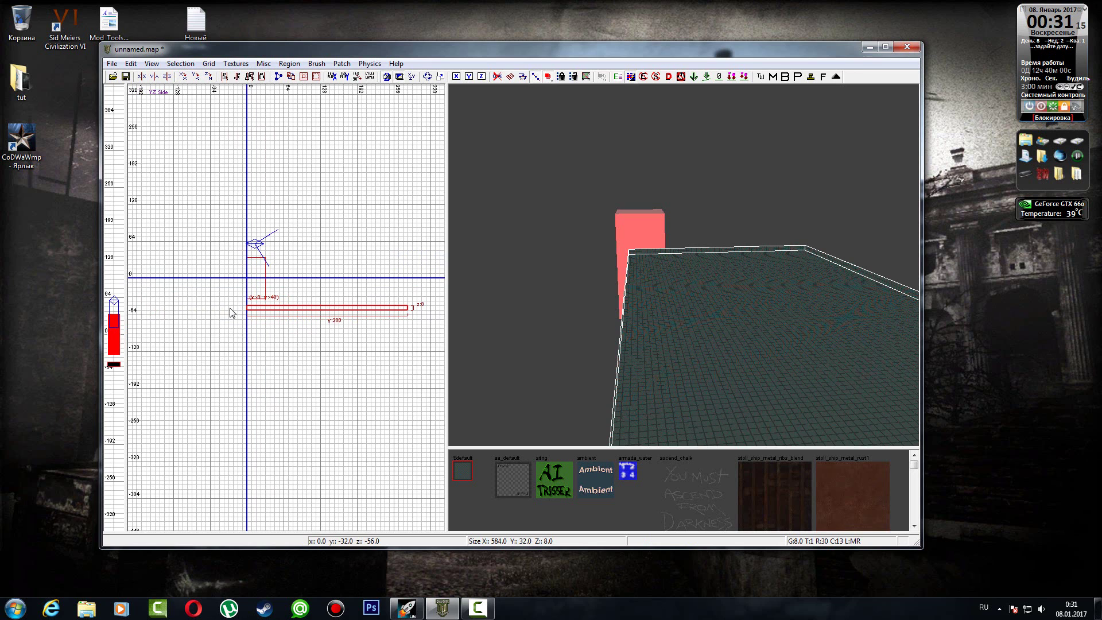
{"action": "left_click_drag", "start_coordinate": [229, 308], "coordinate": [139, 308]}
{"action": "scroll", "coordinate": [199, 334], "scroll_direction": "down", "scroll_amount": 2}
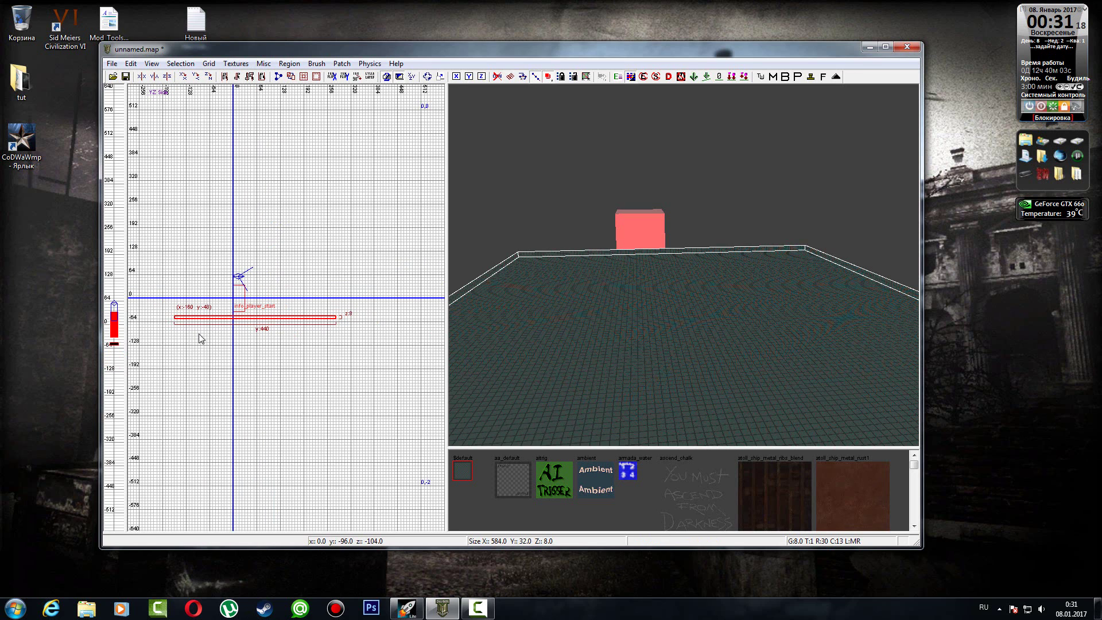
{"action": "mouse_move", "coordinate": [200, 339]}
{"action": "left_mouse_down"}
{"action": "mouse_move", "coordinate": [252, 336]}
{"action": "mouse_move", "coordinate": [247, 351]}
{"action": "mouse_move", "coordinate": [250, 325]}
{"action": "left_mouse_up"}
- Enlarge the floor brush on all four sides to about 752 by 744 units in the XY top view
{"action": "key", "text": "ctrl+Tab"}
{"action": "scroll", "coordinate": [307, 308], "scroll_direction": "down", "scroll_amount": 2}
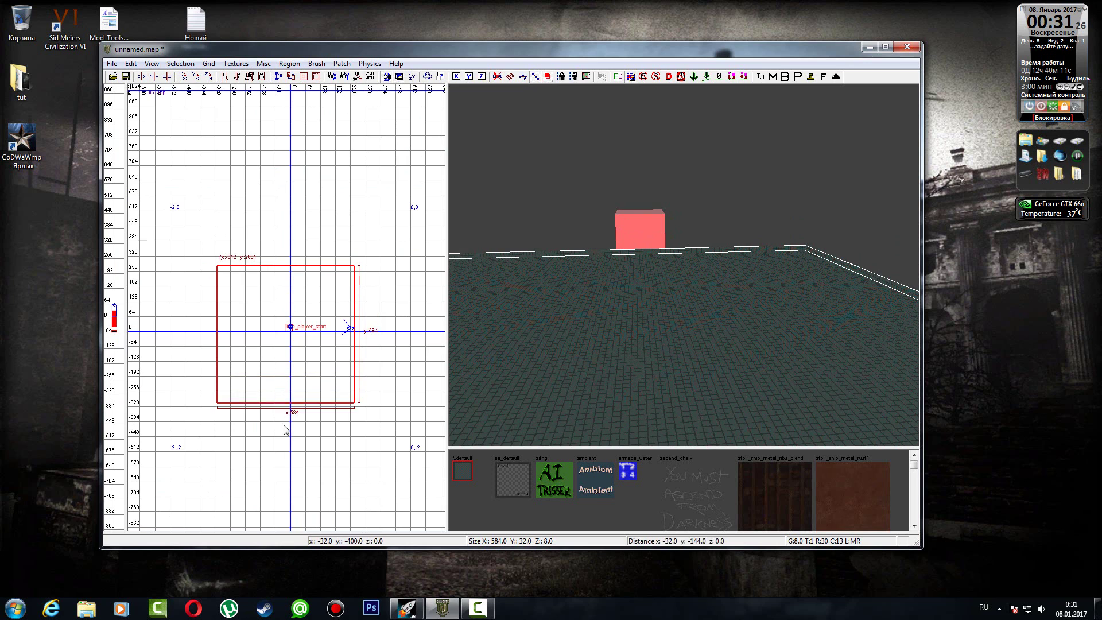
{"action": "left_click_drag", "start_coordinate": [284, 425], "coordinate": [284, 432]}
{"action": "left_click_drag", "start_coordinate": [212, 316], "coordinate": [199, 317]}
{"action": "left_click_drag", "start_coordinate": [374, 337], "coordinate": [401, 340]}
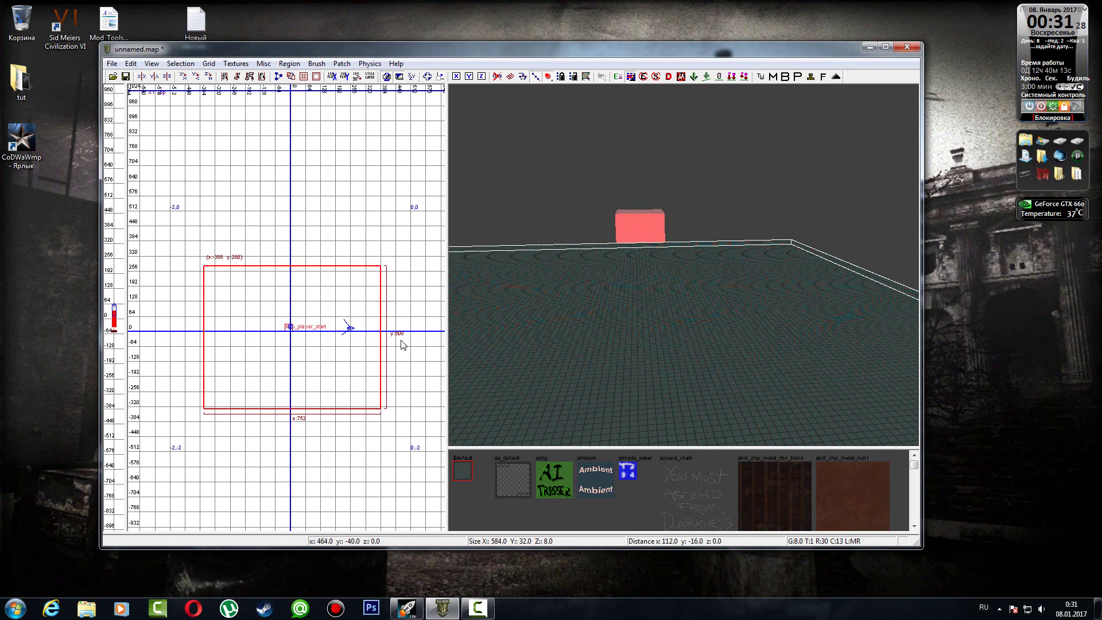
{"action": "left_click_drag", "start_coordinate": [287, 266], "coordinate": [287, 248]}
{"action": "left_click_drag", "start_coordinate": [281, 408], "coordinate": [281, 424]}
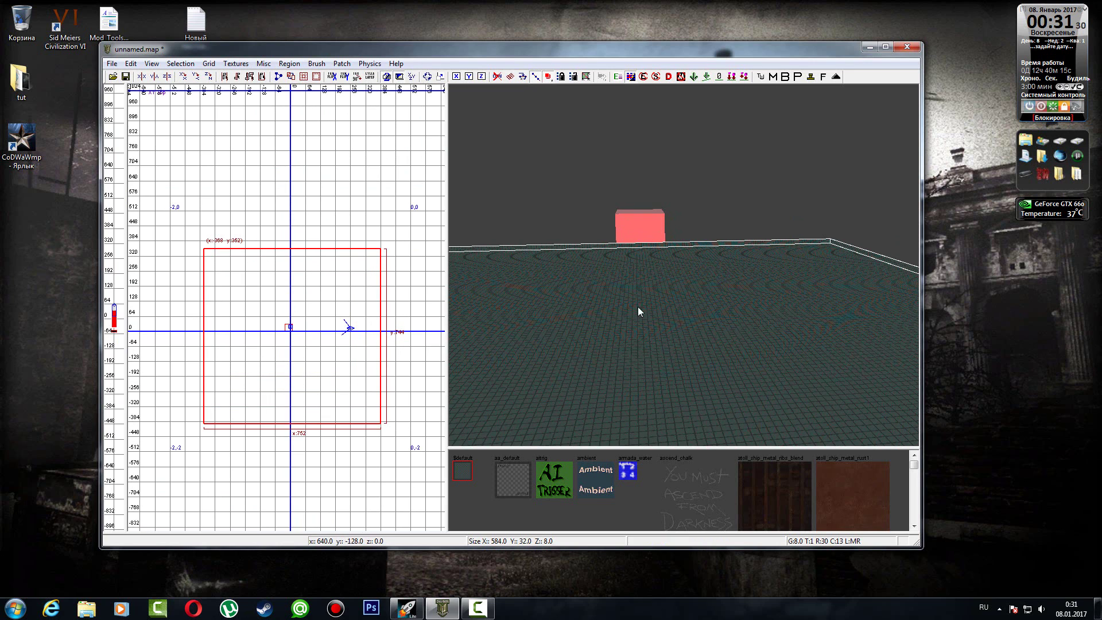
- Filter the textures to the tools locale and apply the caulk texture to the floor brush
{"action": "right_click_drag", "start_coordinate": [638, 307], "coordinate": [639, 307]}
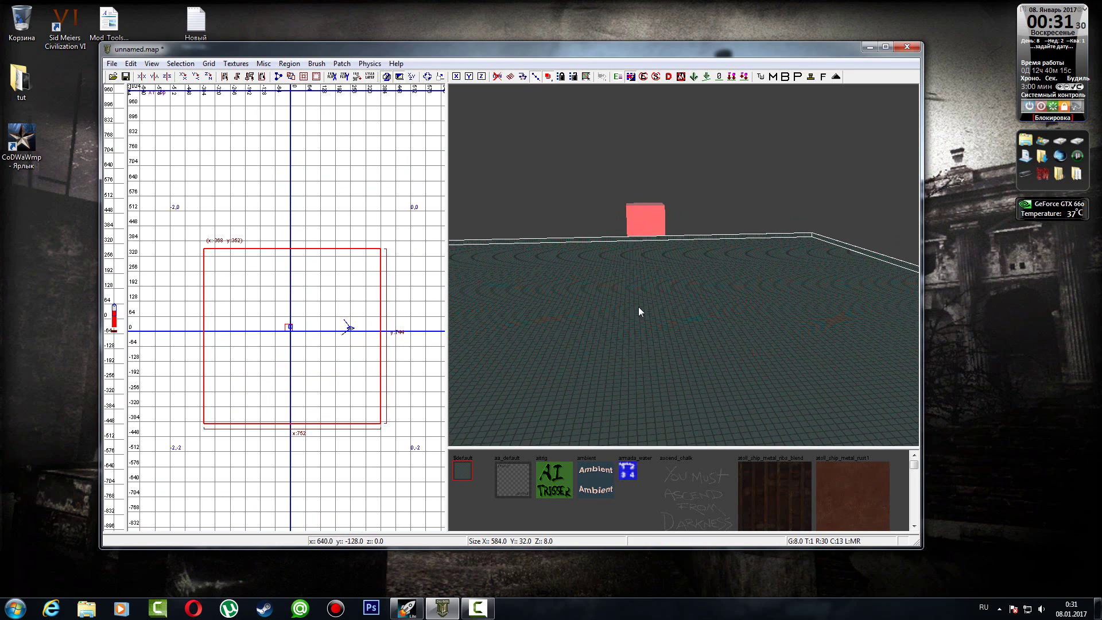
{"action": "left_click", "coordinate": [241, 64]}
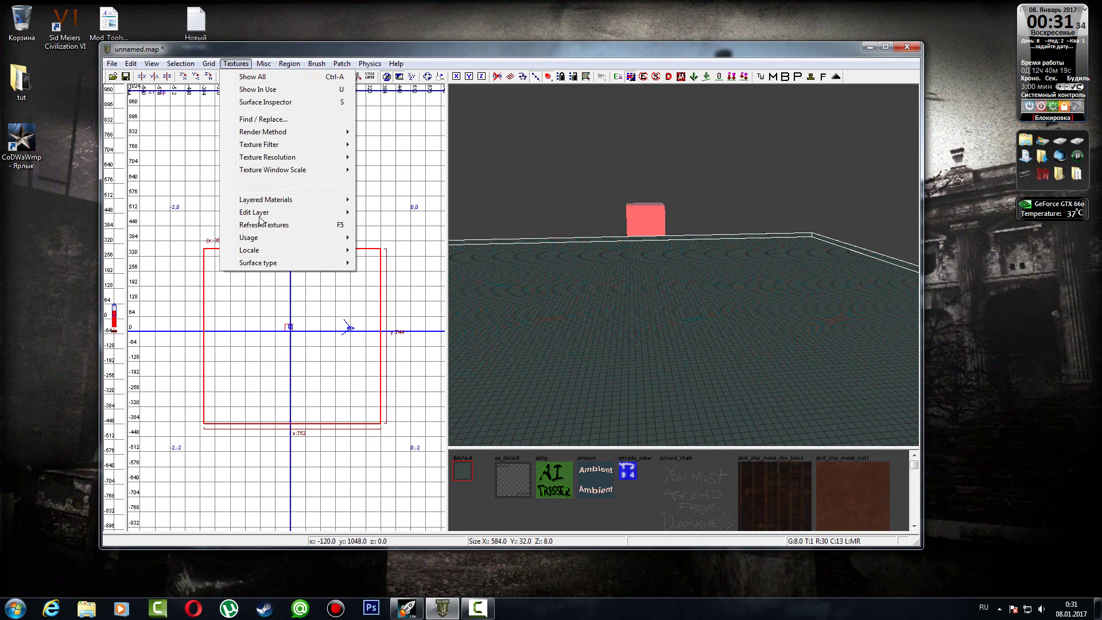
{"action": "mouse_move", "coordinate": [263, 252]}
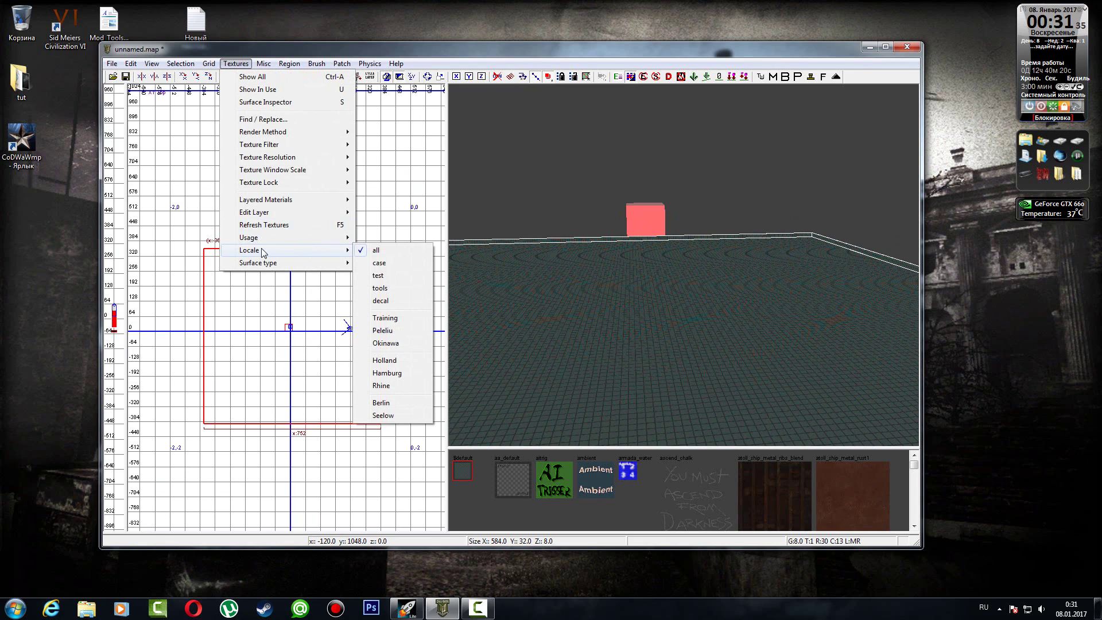
{"action": "left_click", "coordinate": [392, 290]}
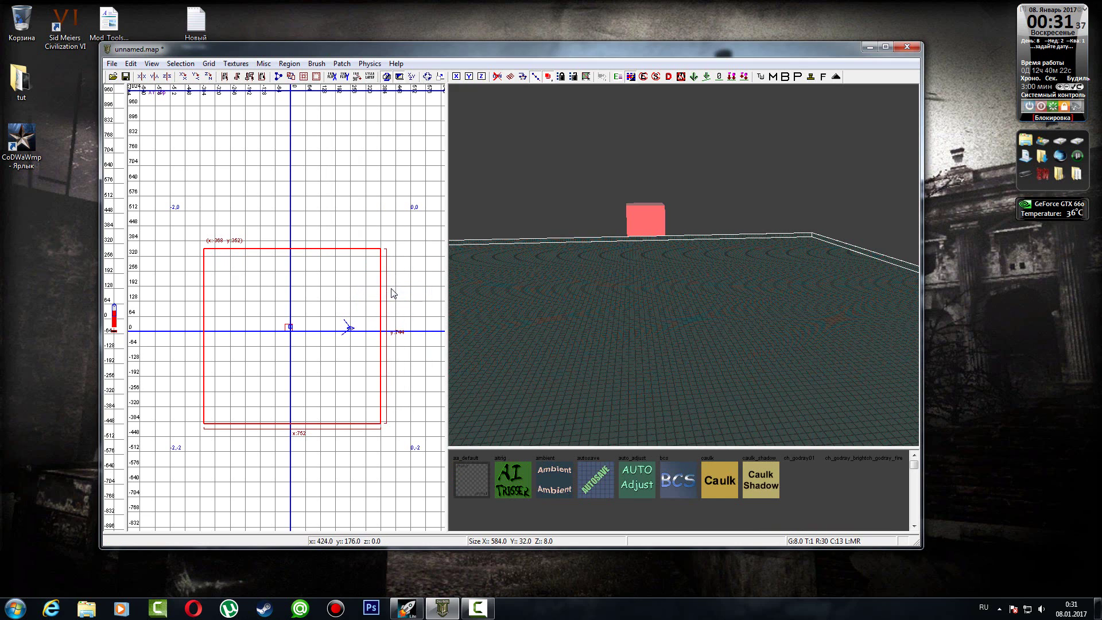
{"action": "left_click", "coordinate": [721, 473]}
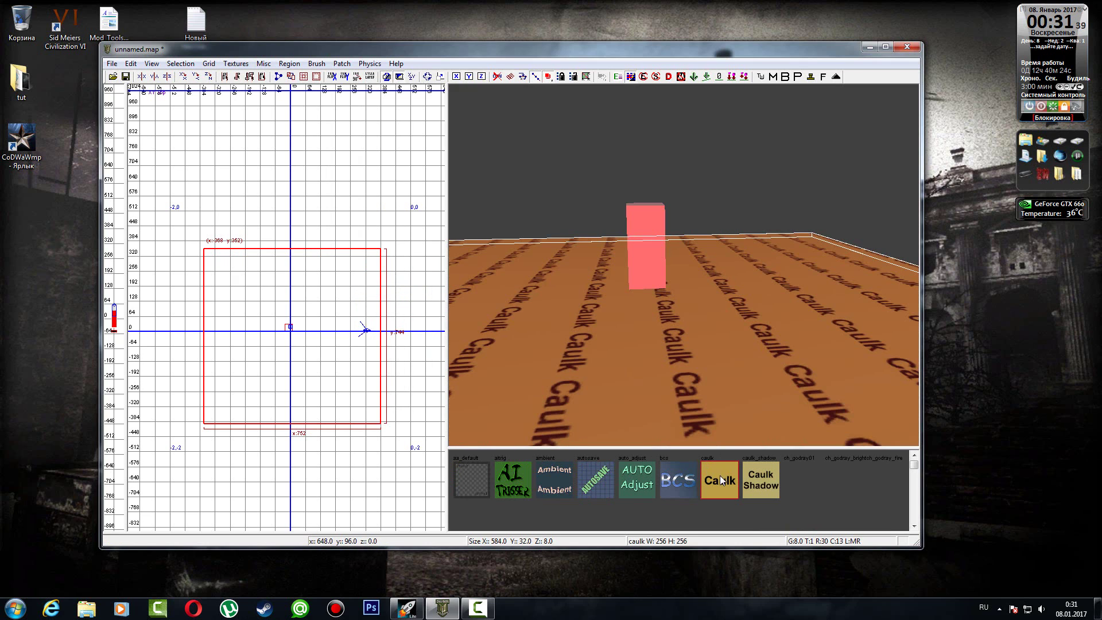
- Raise the floor brush about 8 units in the XZ front view, to just below the player start
{"action": "mouse_move", "coordinate": [726, 333]}
{"action": "right_mouse_down"}
{"action": "mouse_move", "coordinate": [708, 323]}
{"action": "mouse_move", "coordinate": [725, 333]}
{"action": "right_mouse_up"}
{"action": "scroll", "coordinate": [289, 327], "scroll_direction": "up", "scroll_amount": 1}
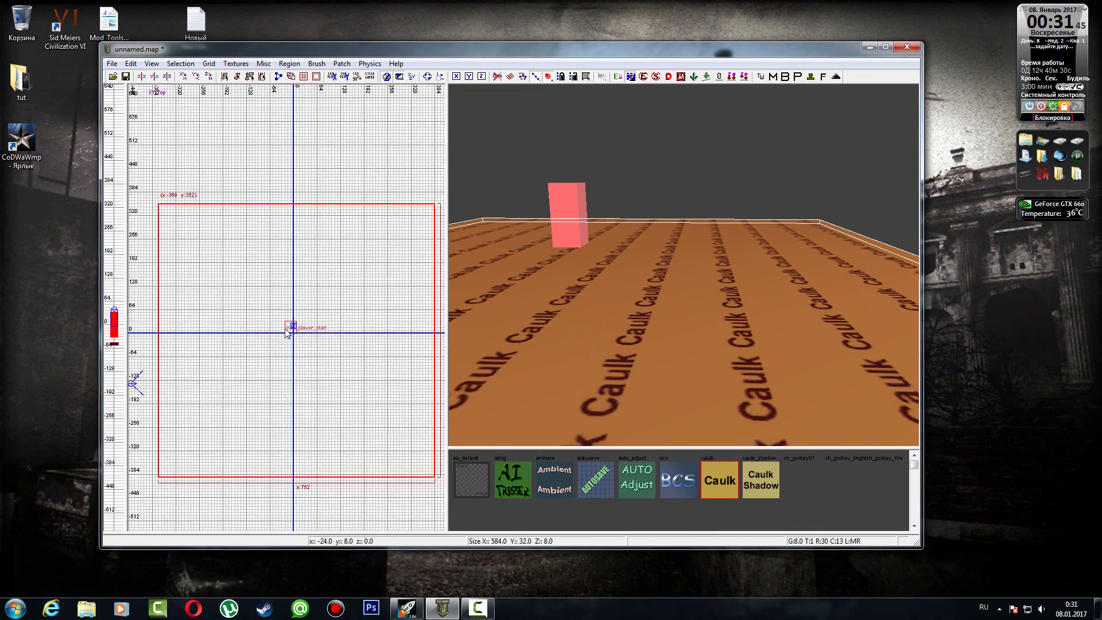
{"action": "key", "text": "ctrl+Tab"}
{"action": "scroll", "coordinate": [287, 310], "scroll_direction": "up", "scroll_amount": 2}
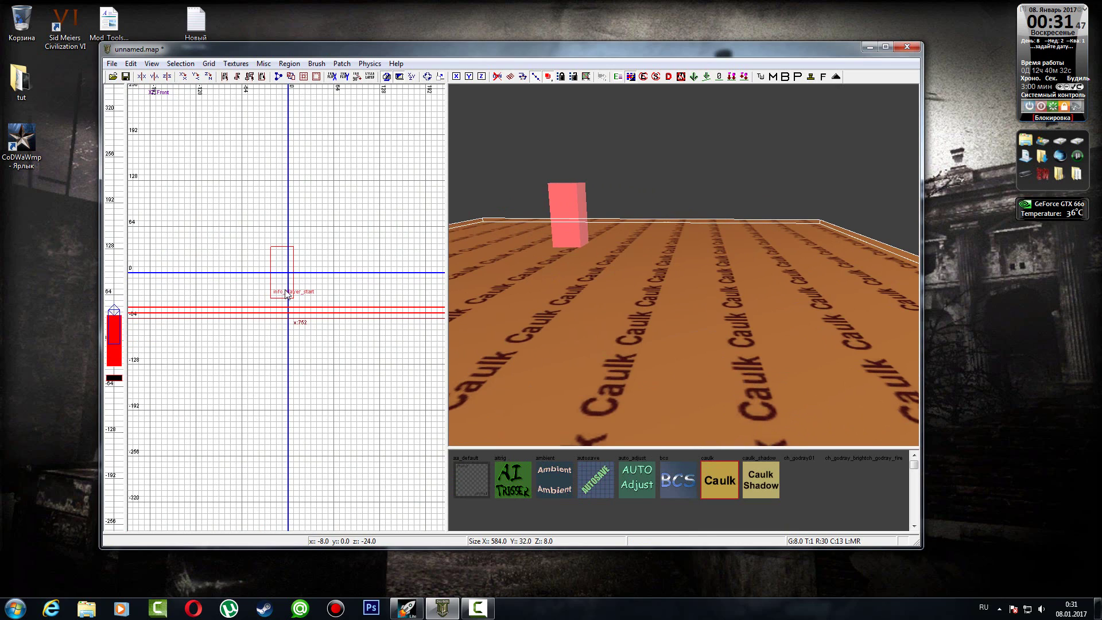
{"action": "left_click_drag", "start_coordinate": [286, 289], "coordinate": [279, 316]}
{"action": "scroll", "coordinate": [554, 323], "scroll_direction": "down", "scroll_amount": 3}
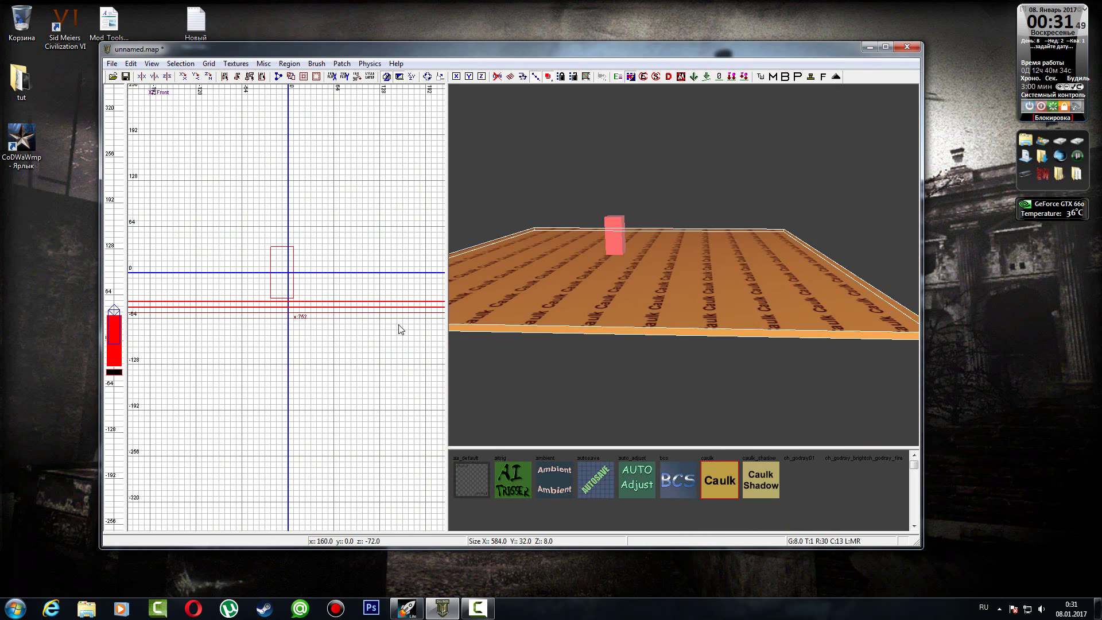
- Move the floor brush to about X -352, Y 384, Z -24, using the XY top view and the 3D view
{"action": "scroll", "coordinate": [338, 320], "scroll_direction": "down", "scroll_amount": 2}
{"action": "key", "text": "ctrl+Tab"}
{"action": "scroll", "coordinate": [361, 297], "scroll_direction": "down", "scroll_amount": 1}
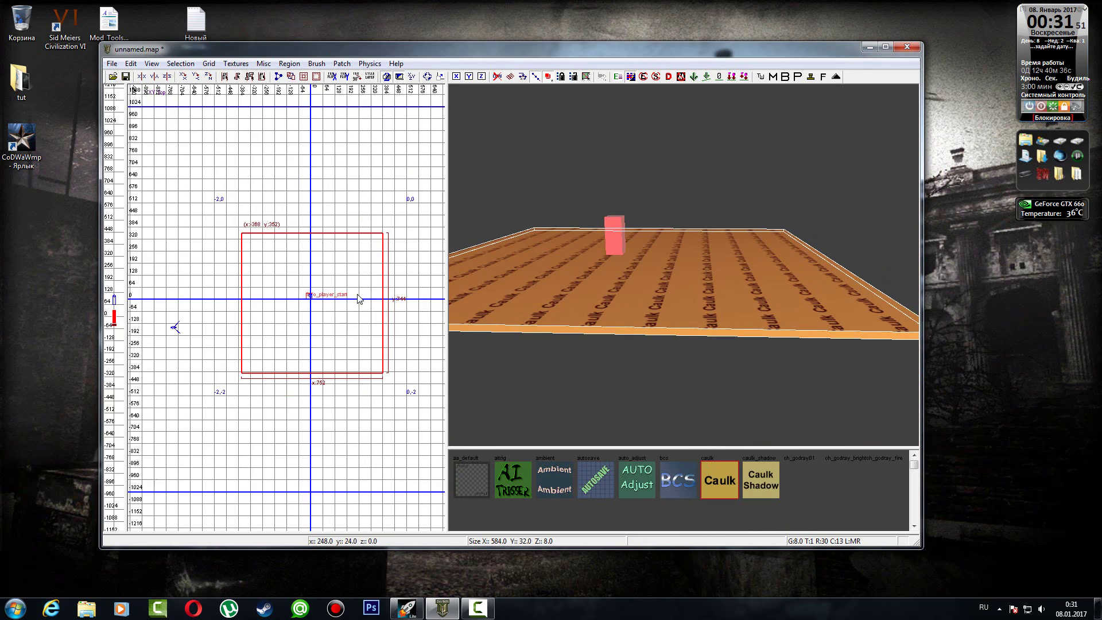
{"action": "scroll", "coordinate": [316, 296], "scroll_direction": "up", "scroll_amount": 1}
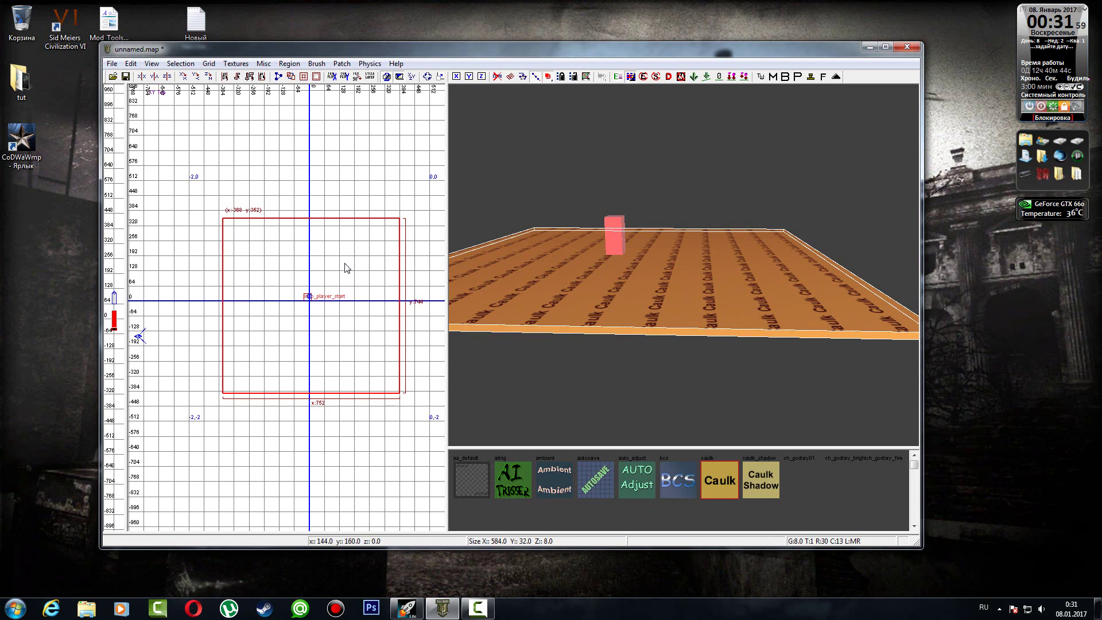
{"action": "left_click_drag", "start_coordinate": [346, 267], "coordinate": [350, 262]}
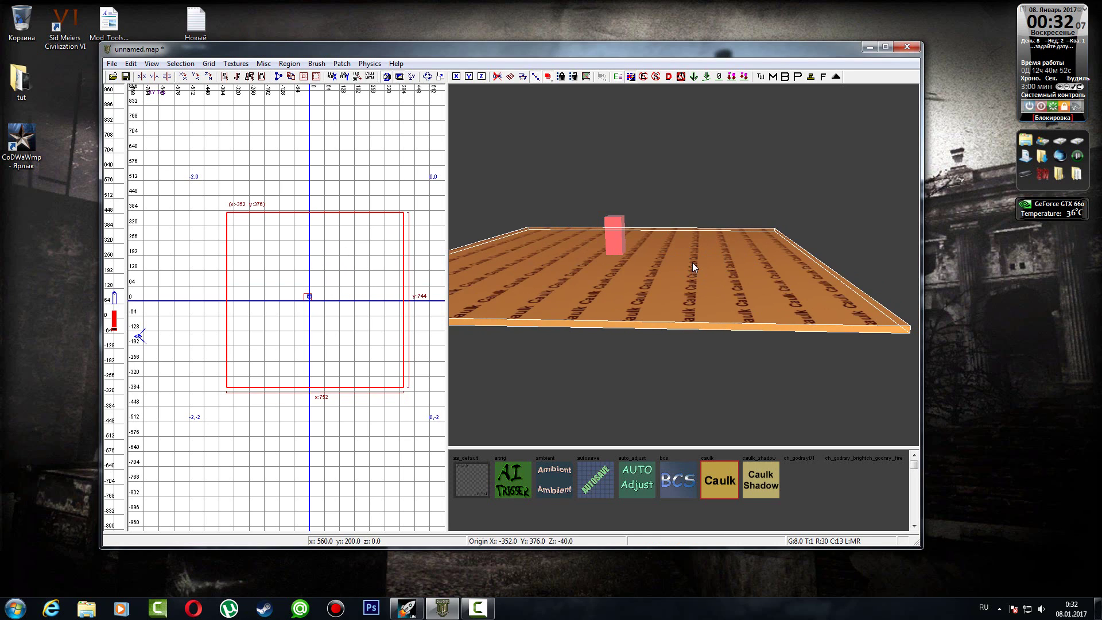
{"action": "left_click_drag", "start_coordinate": [692, 263], "coordinate": [687, 256]}
{"action": "right_click_drag", "start_coordinate": [687, 255], "coordinate": [749, 270]}
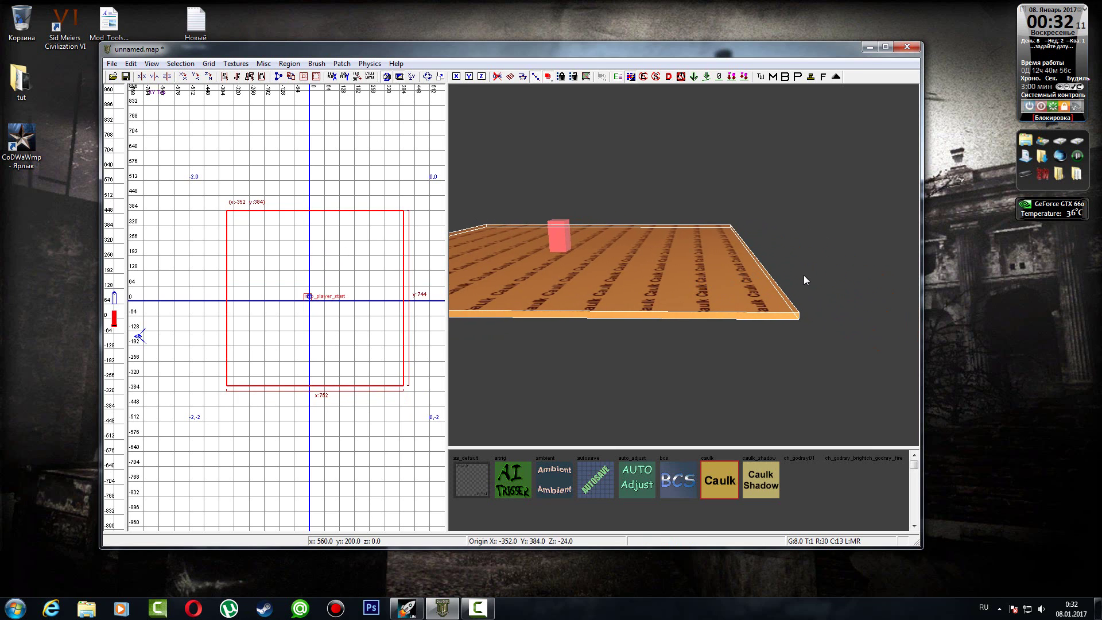
{"action": "mouse_move", "coordinate": [804, 276]}
{"action": "left_mouse_down"}
{"action": "mouse_move", "coordinate": [870, 276]}
{"action": "mouse_move", "coordinate": [794, 276]}
{"action": "mouse_move", "coordinate": [803, 276]}
{"action": "left_mouse_up"}
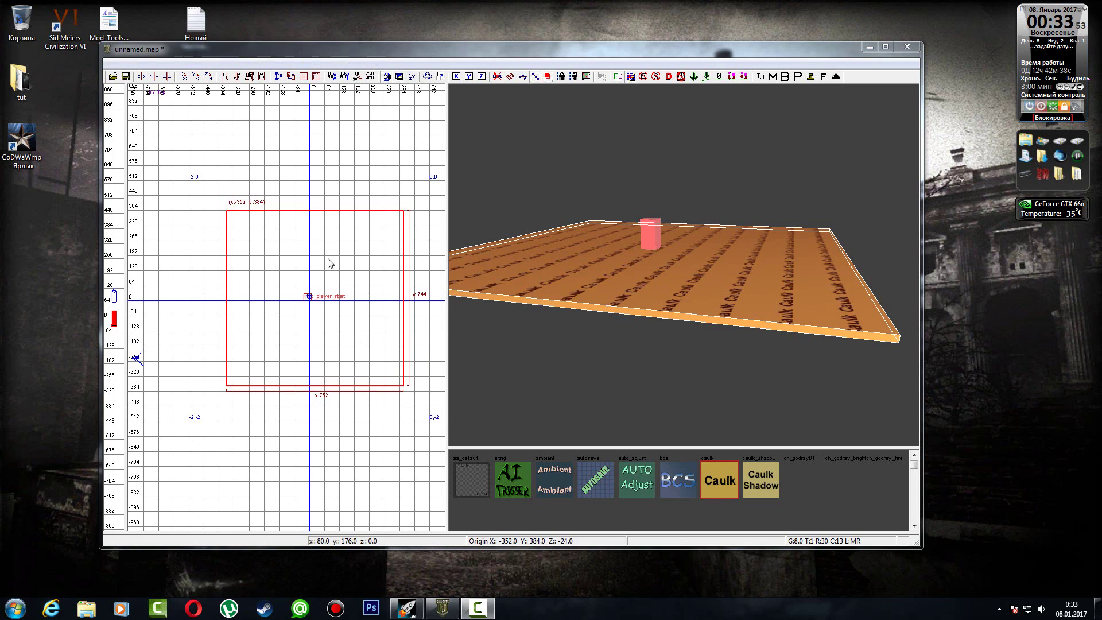
- Stretch two sides of the floor brush outward in the XY top view to about 784 by 816 units
{"action": "right_click_drag", "start_coordinate": [325, 262], "coordinate": [334, 266]}
{"action": "scroll", "coordinate": [311, 360], "scroll_direction": "down", "scroll_amount": 1}
{"action": "left_click_drag", "start_coordinate": [230, 304], "coordinate": [224, 305]}
{"action": "left_click_drag", "start_coordinate": [313, 232], "coordinate": [317, 220]}
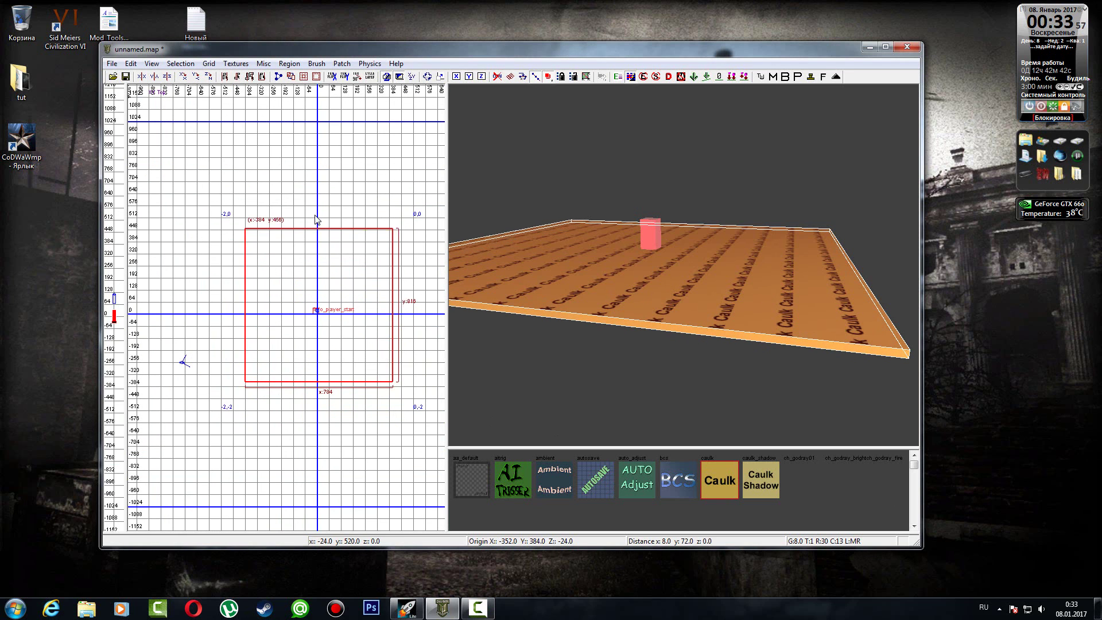
- Stretch the floor brush to about 832 units along Y and lower it to about Z -40 in the XZ front view
{"action": "left_click_drag", "start_coordinate": [310, 436], "coordinate": [315, 439]}
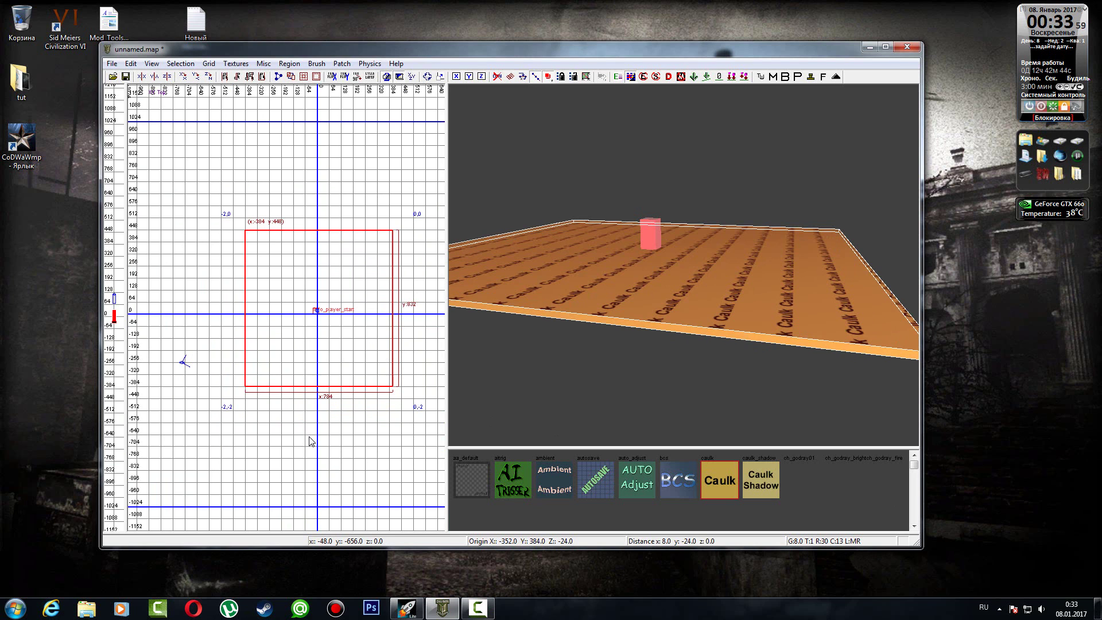
{"action": "key", "text": "ctrl+Tab"}
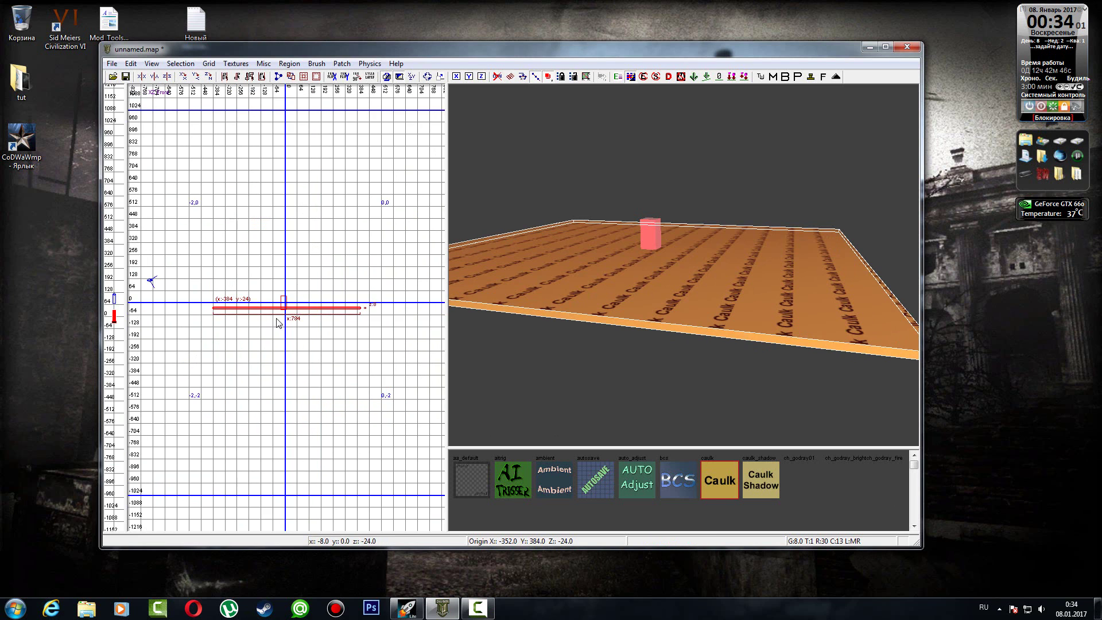
{"action": "scroll", "coordinate": [278, 318], "scroll_direction": "up", "scroll_amount": 4}
{"action": "left_click_drag", "start_coordinate": [300, 305], "coordinate": [307, 289]}
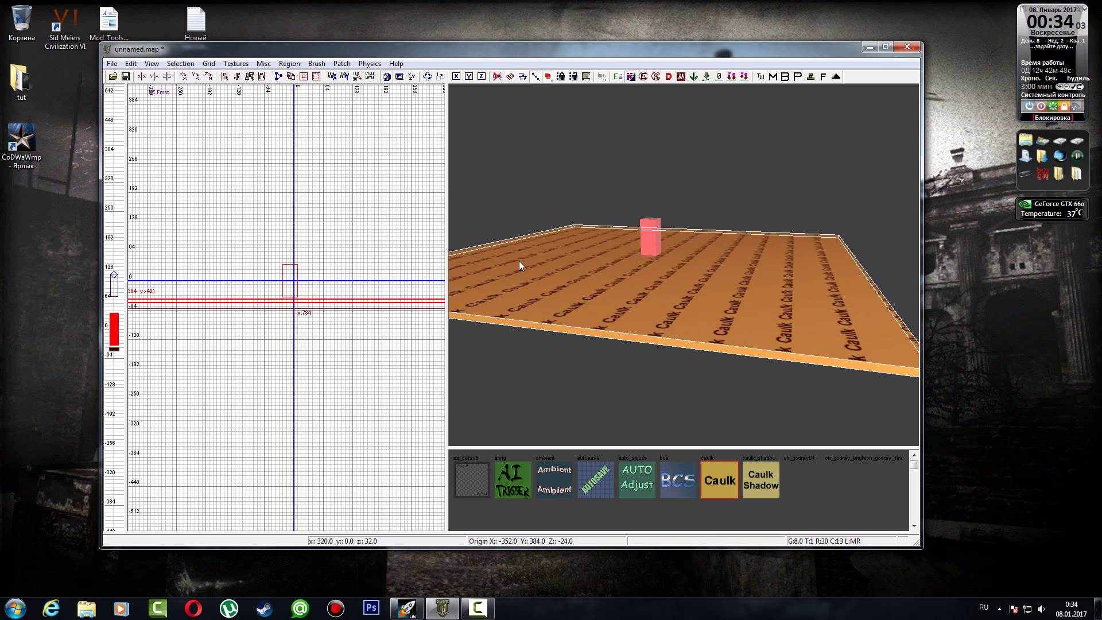
- Raise the top of the caulk brush to about Z 64 so it encloses the player start, and hollow it into a room
{"action": "scroll", "coordinate": [310, 323], "scroll_direction": "down", "scroll_amount": 2}
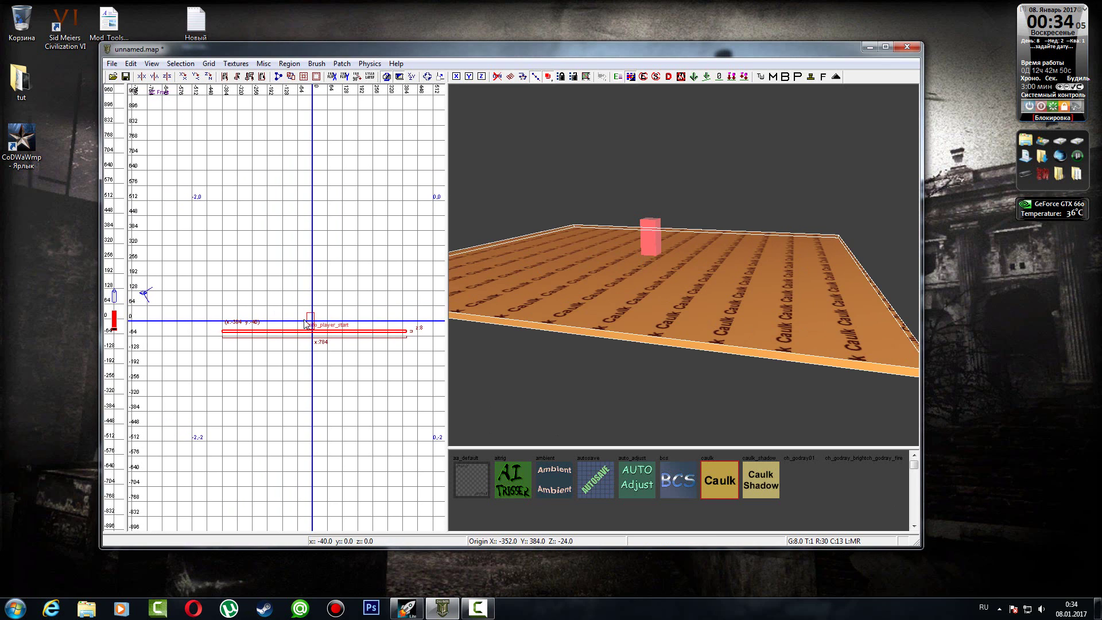
{"action": "scroll", "coordinate": [318, 316], "scroll_direction": "up", "scroll_amount": 1}
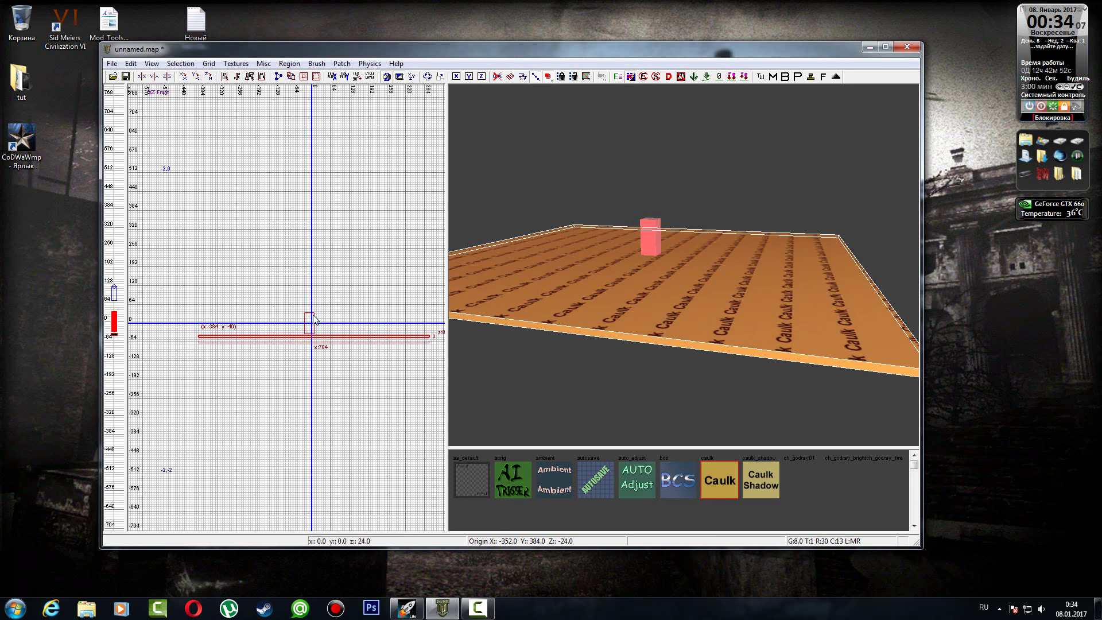
{"action": "left_click_drag", "start_coordinate": [319, 313], "coordinate": [317, 281]}
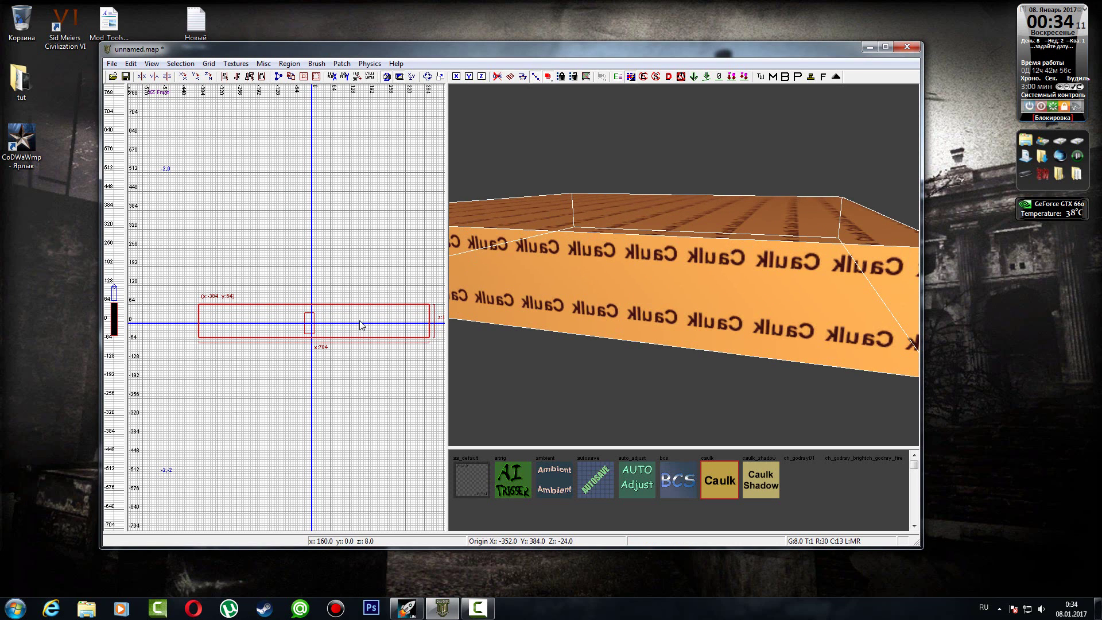
{"action": "right_click_drag", "start_coordinate": [568, 260], "coordinate": [574, 269]}
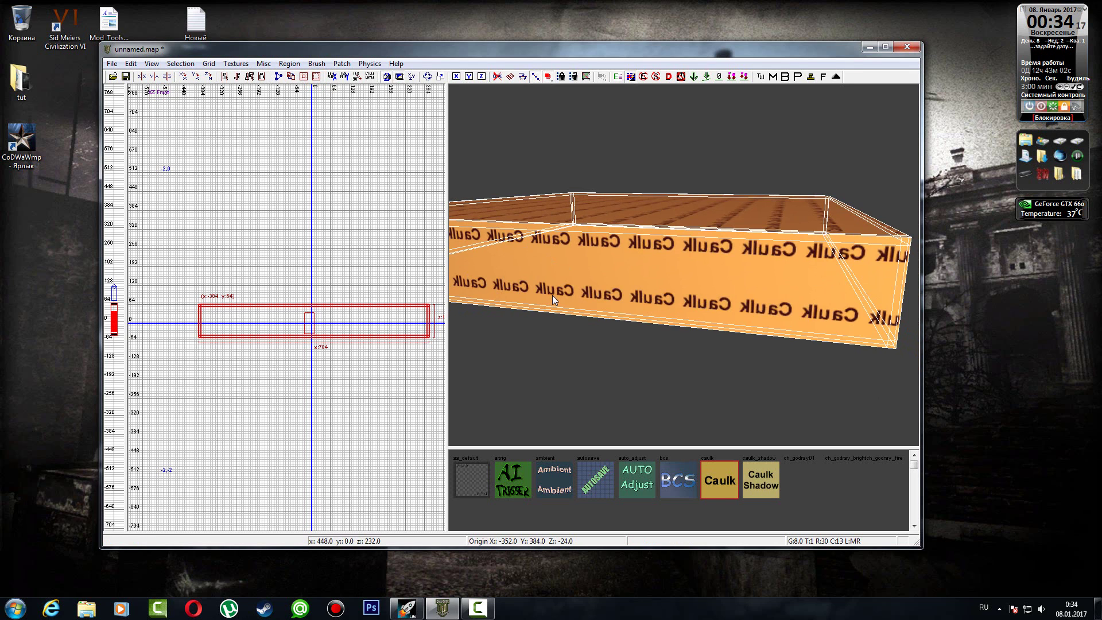
{"action": "right_click_drag", "start_coordinate": [552, 295], "coordinate": [554, 223]}
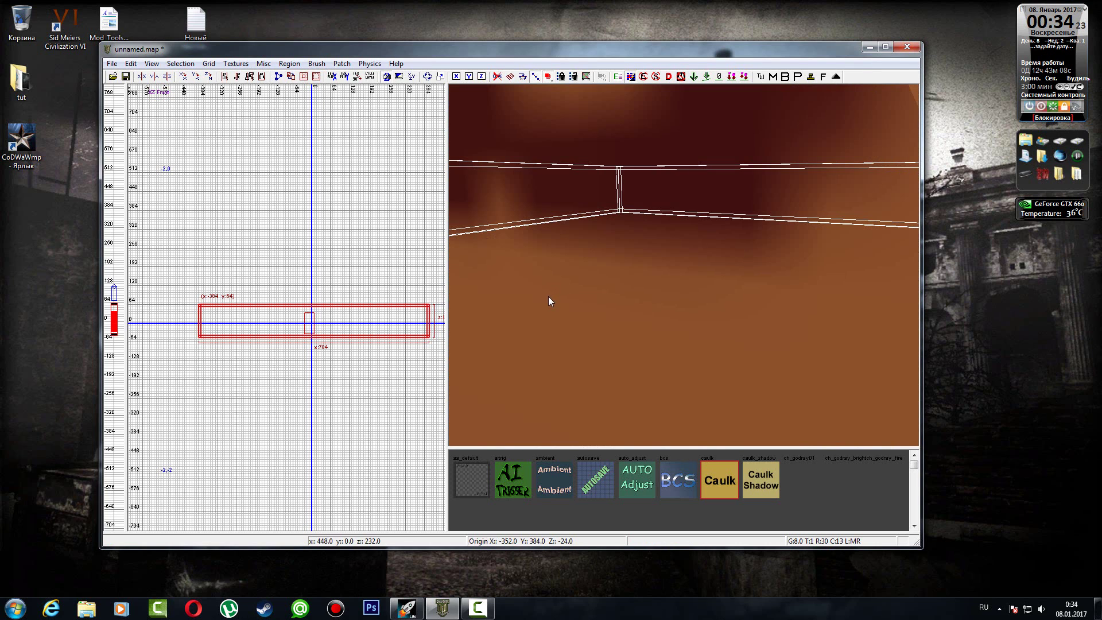
{"action": "right_click_drag", "start_coordinate": [549, 296], "coordinate": [545, 410]}
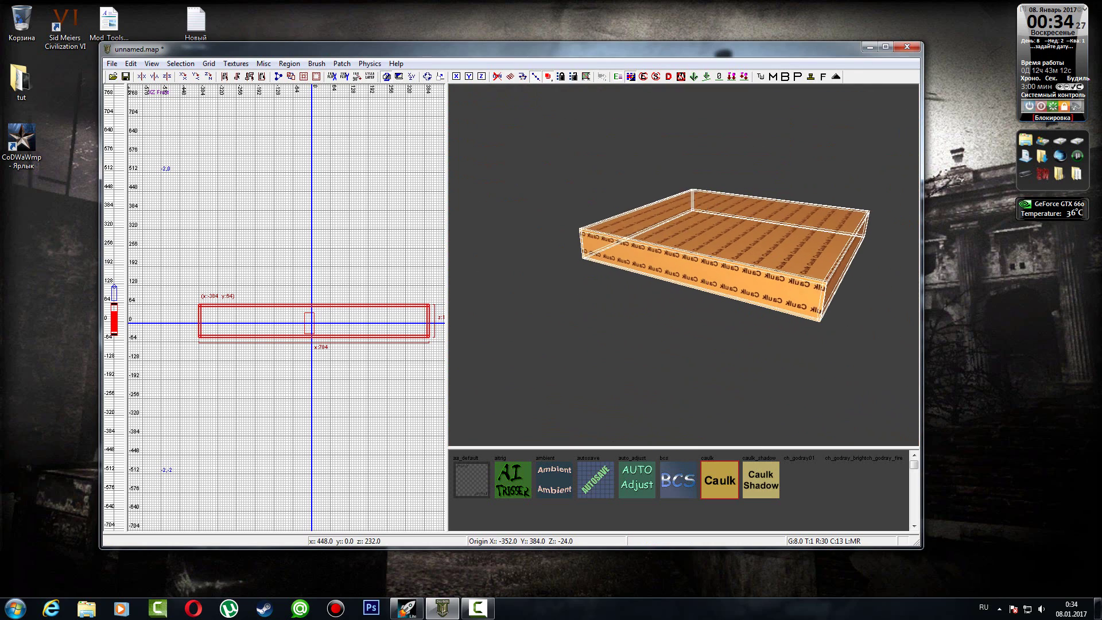
{"action": "mouse_move", "coordinate": [575, 281]}
{"action": "right_mouse_down"}
{"action": "mouse_move", "coordinate": [597, 270]}
{"action": "mouse_move", "coordinate": [565, 265]}
{"action": "mouse_move", "coordinate": [570, 249]}
{"action": "mouse_move", "coordinate": [612, 272]}
{"action": "mouse_move", "coordinate": [579, 298]}
{"action": "mouse_move", "coordinate": [579, 285]}
{"action": "right_mouse_up"}
- Deselect the hollowed brushes, select only the ceiling brush in the 3D view and delete it
{"action": "key", "text": "ctrl+backslash"}
{"action": "key", "text": "ctrl+backslash"}
{"action": "key", "text": "Escape"}
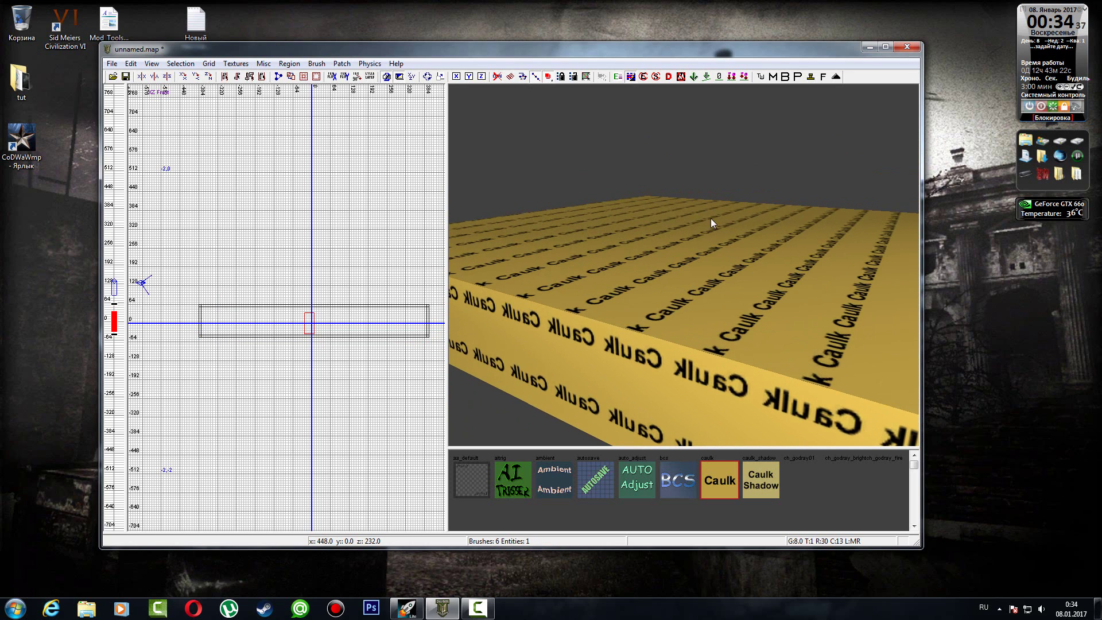
{"action": "left_click", "coordinate": [703, 235], "text": "shift"}
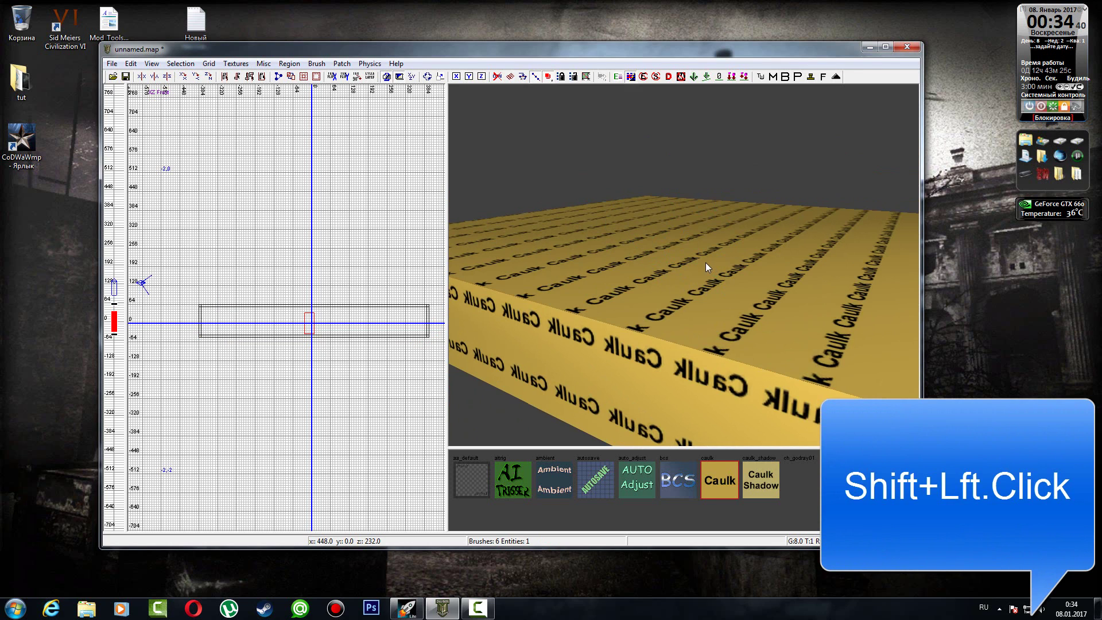
{"action": "left_click", "coordinate": [634, 232], "text": "shift"}
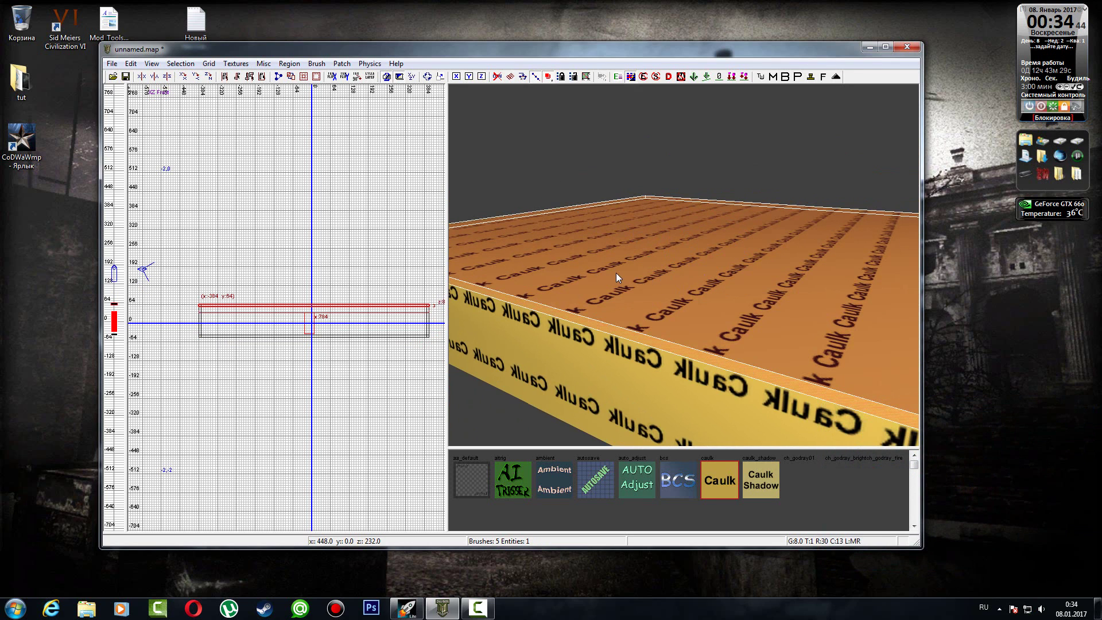
{"action": "key", "text": "BackSpace"}
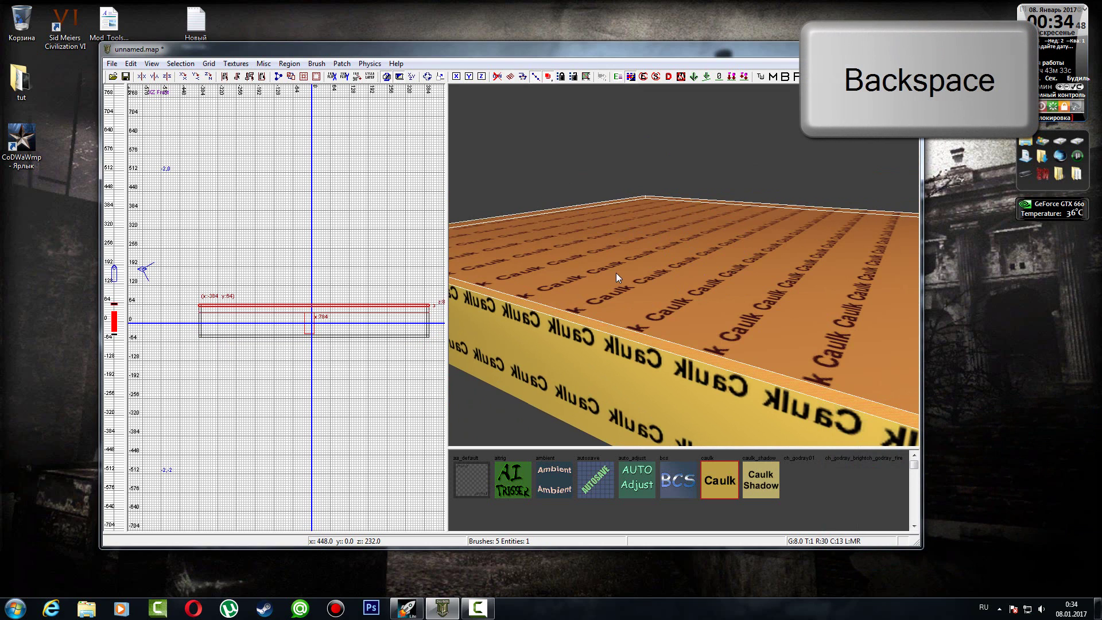
{"action": "key", "text": "BackSpace"}
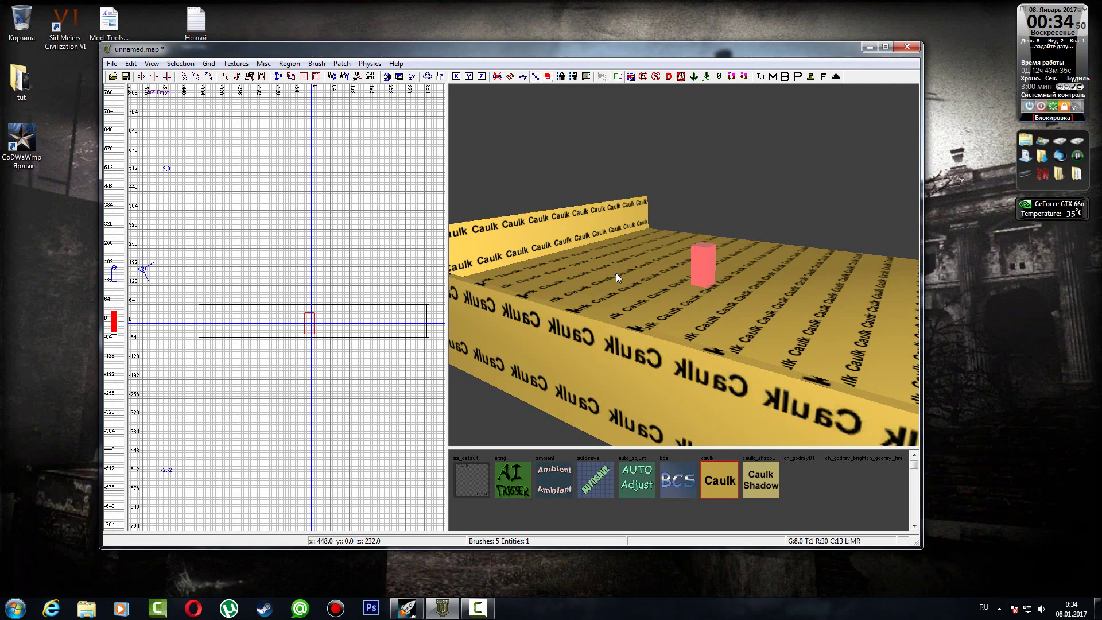
- Examine the open-topped caulk room from outside in the 3D view and toggle cubic clipping
{"action": "mouse_move", "coordinate": [618, 273]}
{"action": "right_mouse_down"}
{"action": "mouse_move", "coordinate": [620, 227]}
{"action": "mouse_move", "coordinate": [611, 272]}
{"action": "mouse_move", "coordinate": [621, 229]}
{"action": "mouse_move", "coordinate": [617, 281]}
{"action": "mouse_move", "coordinate": [622, 258]}
{"action": "mouse_move", "coordinate": [643, 278]}
{"action": "mouse_move", "coordinate": [636, 230]}
{"action": "mouse_move", "coordinate": [633, 265]}
{"action": "right_mouse_up"}
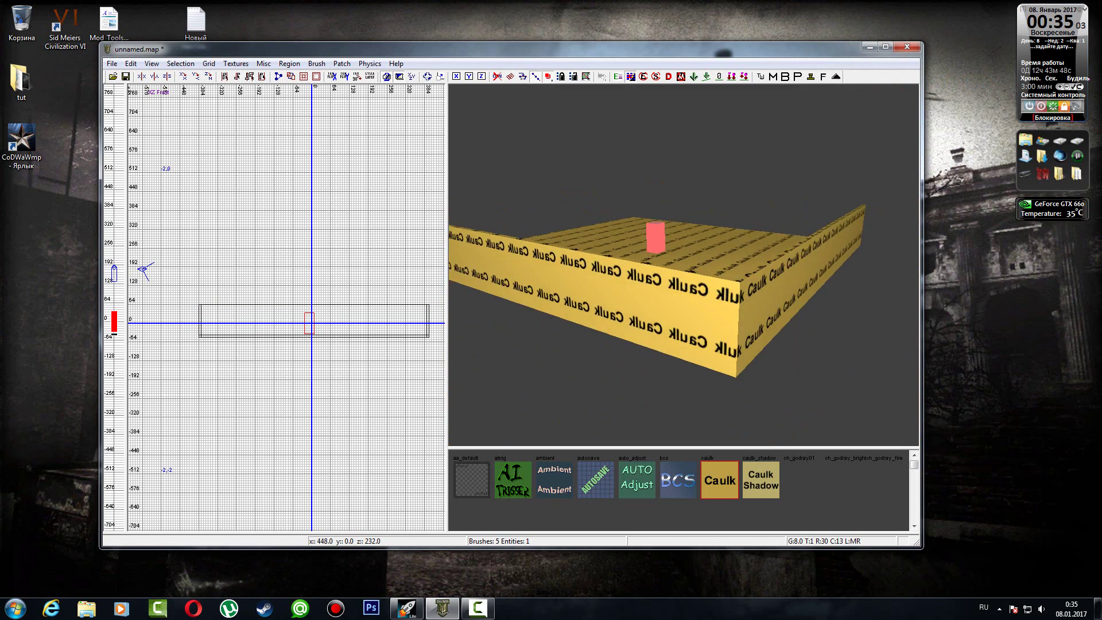
{"action": "key", "text": "Down"}
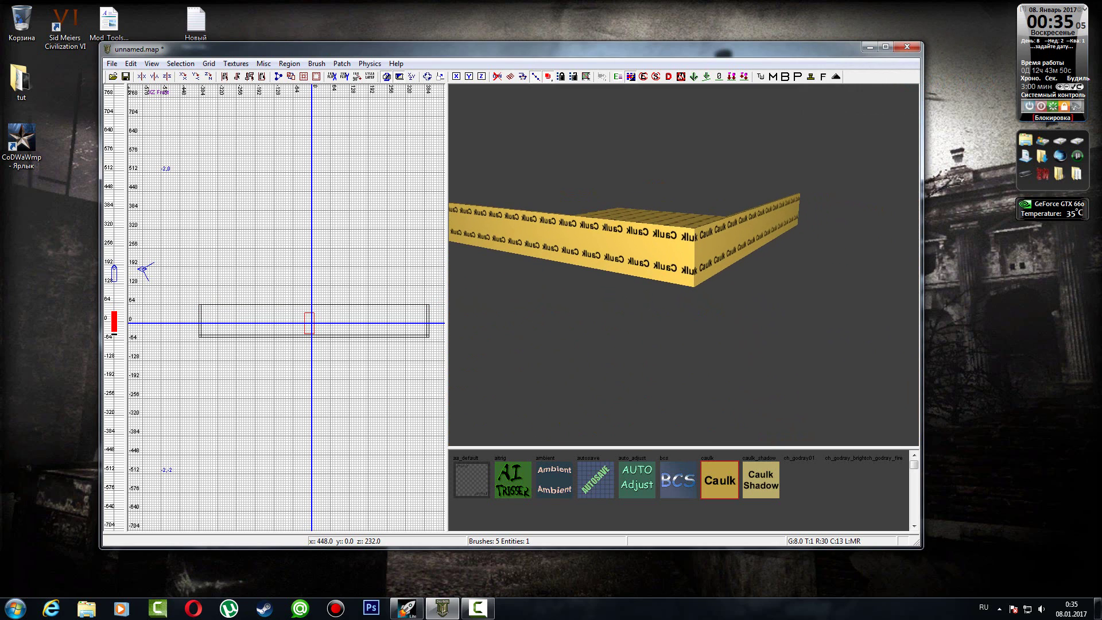
{"action": "right_click_drag", "start_coordinate": [634, 274], "coordinate": [630, 278]}
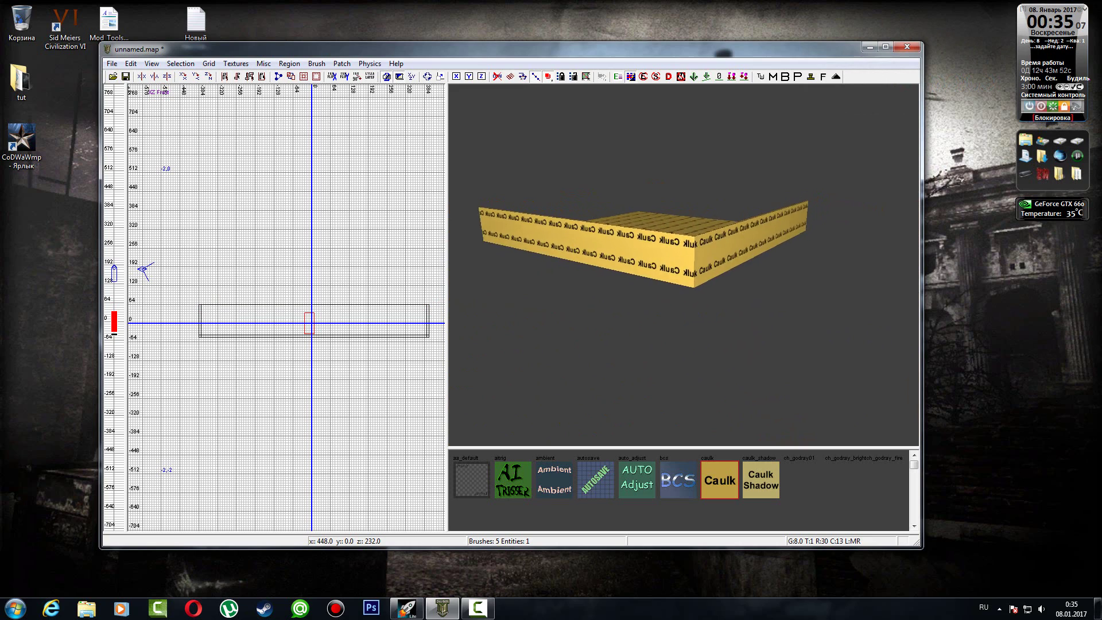
{"action": "key", "text": "Up"}
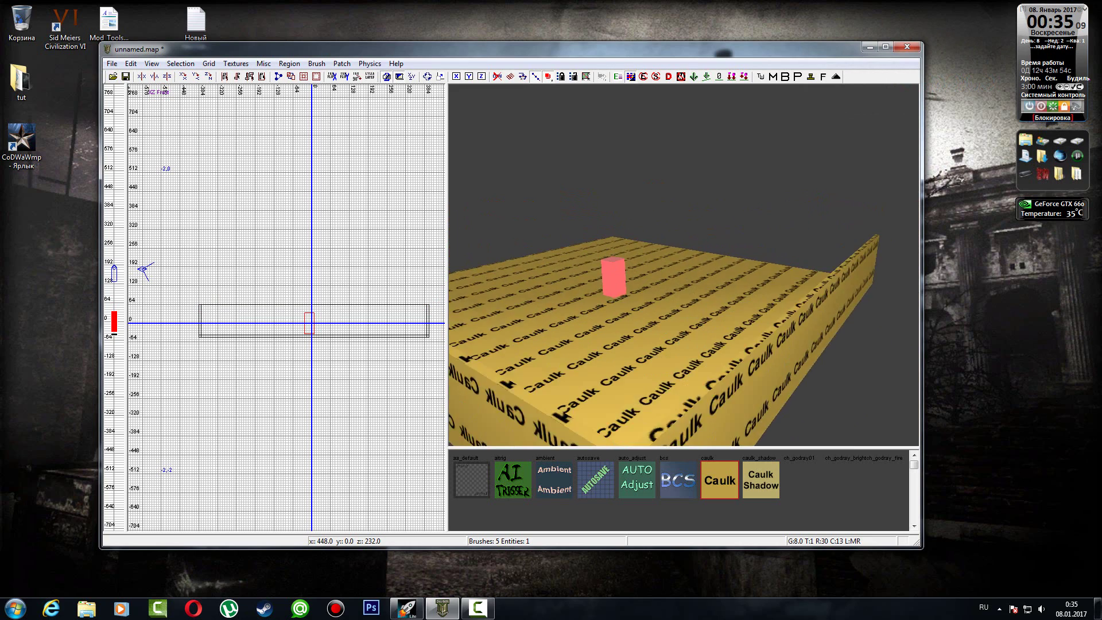
{"action": "key", "text": "Down"}
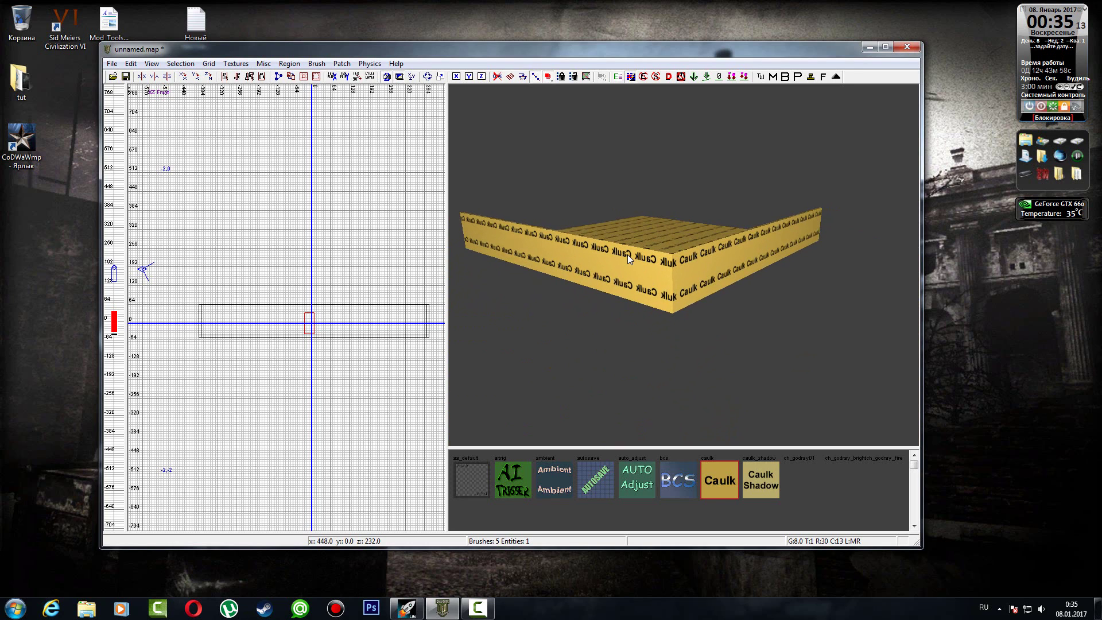
{"action": "key", "text": "ctrl+backslash"}
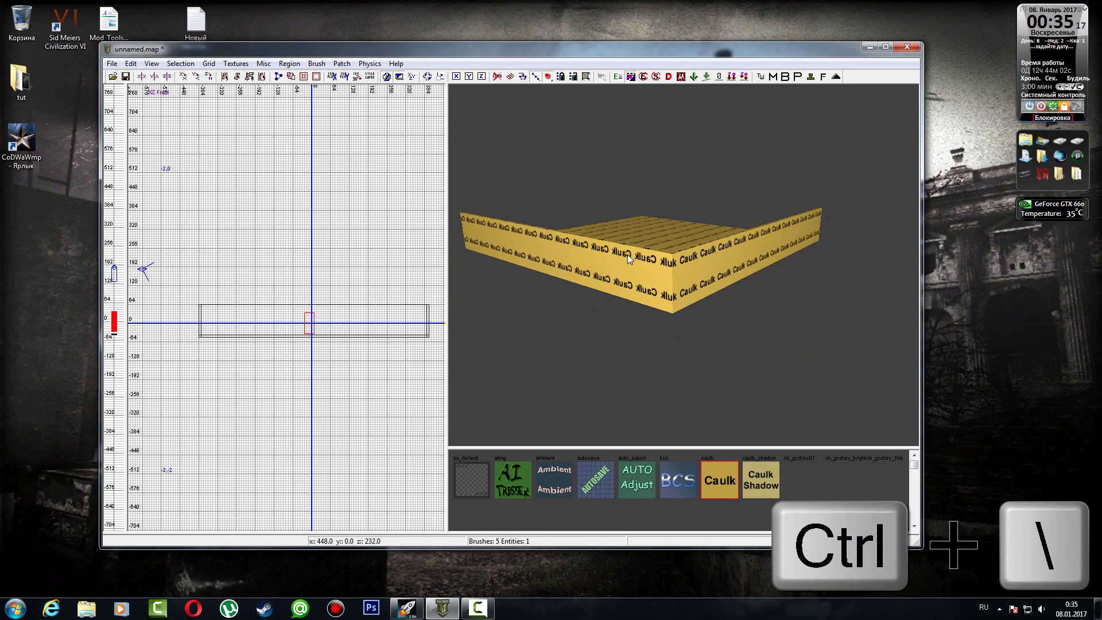
{"action": "key", "text": "ctrl+backslash"}
- Fly the 3D camera through the caulk room to examine its floor and walls from inside and outside
{"action": "mouse_move", "coordinate": [627, 254]}
{"action": "right_mouse_down"}
{"action": "mouse_move", "coordinate": [628, 270]}
{"action": "mouse_move", "coordinate": [654, 235]}
{"action": "mouse_move", "coordinate": [622, 253]}
{"action": "mouse_move", "coordinate": [622, 219]}
{"action": "mouse_move", "coordinate": [619, 257]}
{"action": "right_mouse_up"}
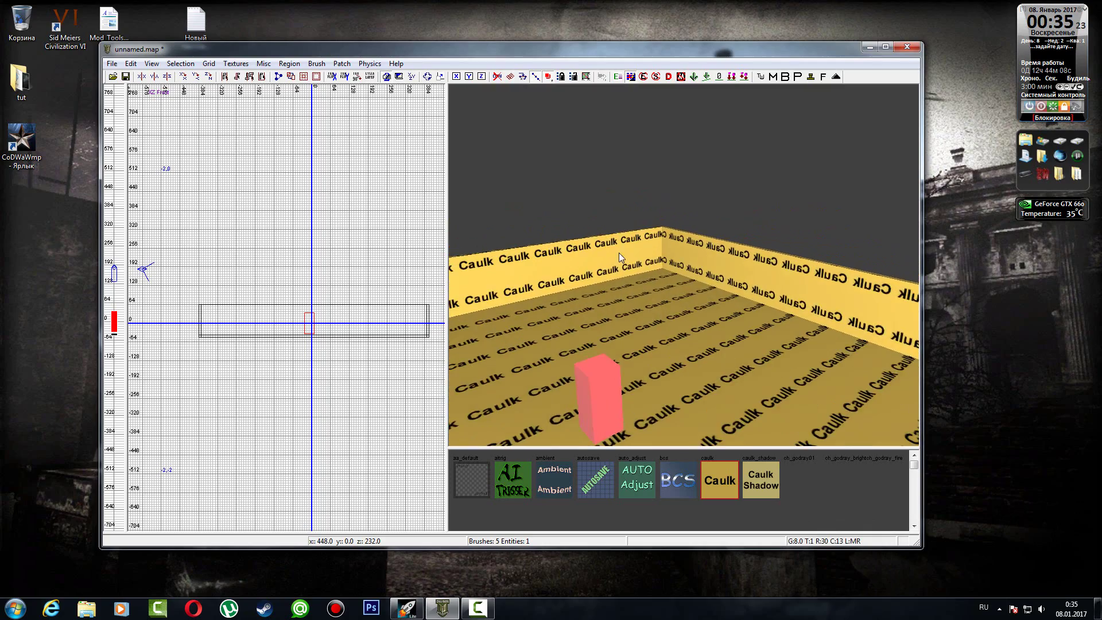
{"action": "key", "text": "Up"}
{"action": "key", "text": "Up"}
{"action": "key", "text": "Up"}
{"action": "key", "text": "Up"}
{"action": "key", "text": "Up"}
{"action": "key", "text": "Up"}
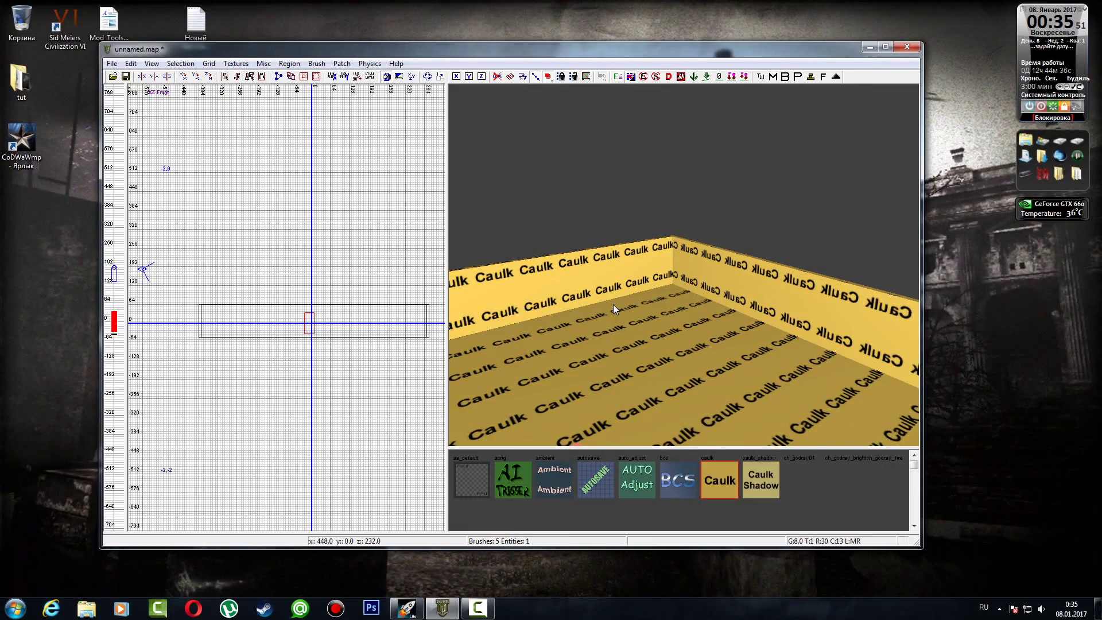
{"action": "right_click_drag", "start_coordinate": [613, 304], "coordinate": [793, 286]}
{"action": "mouse_move", "coordinate": [729, 372]}
{"action": "right_mouse_down"}
{"action": "mouse_move", "coordinate": [737, 355]}
{"action": "mouse_move", "coordinate": [720, 356]}
{"action": "mouse_move", "coordinate": [716, 345]}
{"action": "mouse_move", "coordinate": [710, 356]}
{"action": "mouse_move", "coordinate": [749, 371]}
{"action": "mouse_move", "coordinate": [691, 368]}
{"action": "mouse_move", "coordinate": [755, 377]}
{"action": "mouse_move", "coordinate": [733, 374]}
{"action": "mouse_move", "coordinate": [739, 396]}
{"action": "right_mouse_up"}
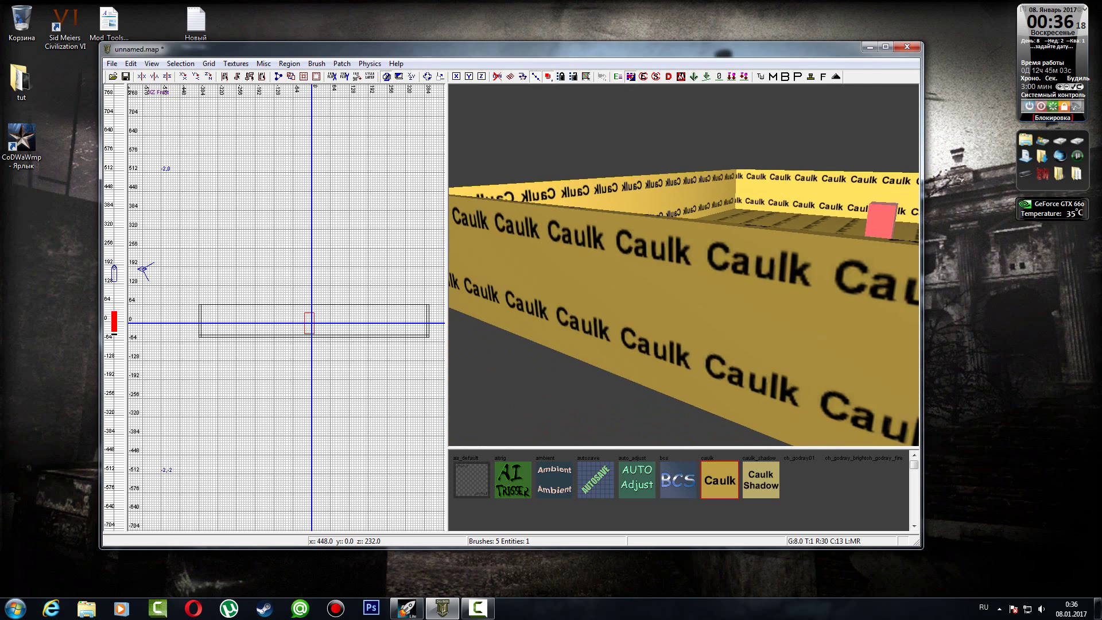
{"action": "mouse_move", "coordinate": [692, 334]}
{"action": "right_mouse_down"}
{"action": "mouse_move", "coordinate": [684, 325]}
{"action": "mouse_move", "coordinate": [693, 334]}
{"action": "right_mouse_up"}
{"action": "right_click_drag", "start_coordinate": [591, 269], "coordinate": [591, 269]}
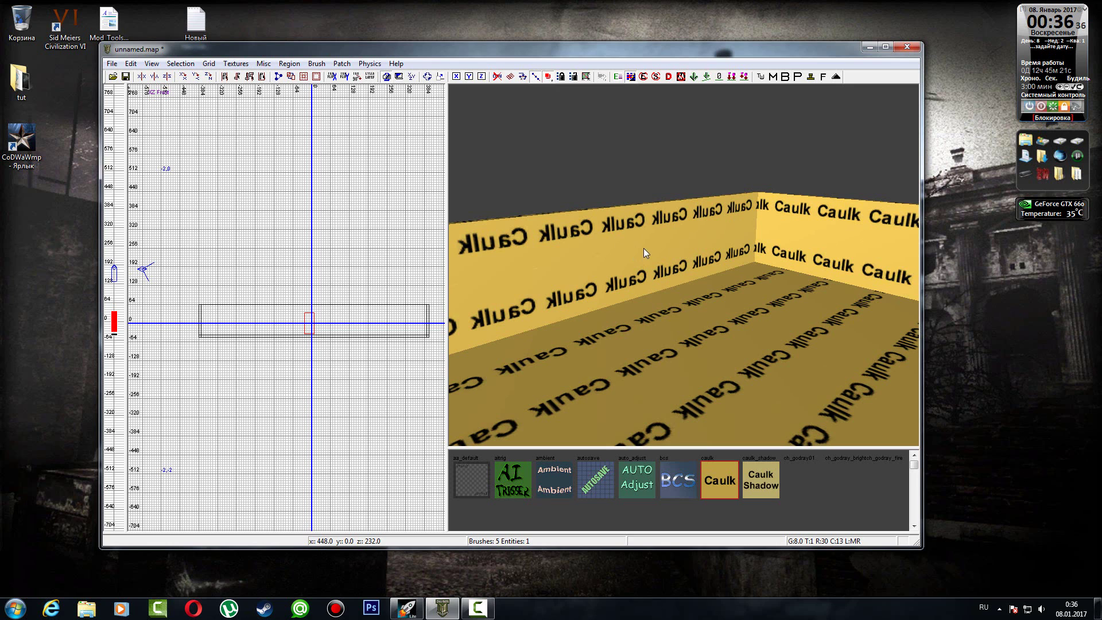
- Select the inner faces of the room's caulk walls in the 3D view
{"action": "left_click", "coordinate": [631, 239], "text": "ctrl+shift"}
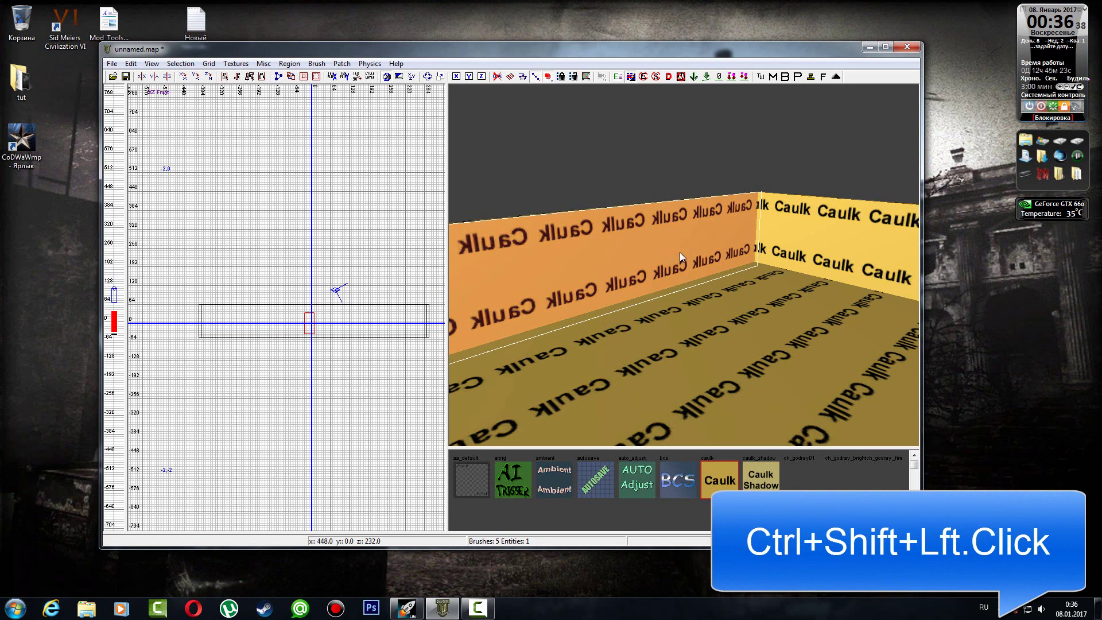
{"action": "right_click_drag", "start_coordinate": [680, 253], "coordinate": [872, 255]}
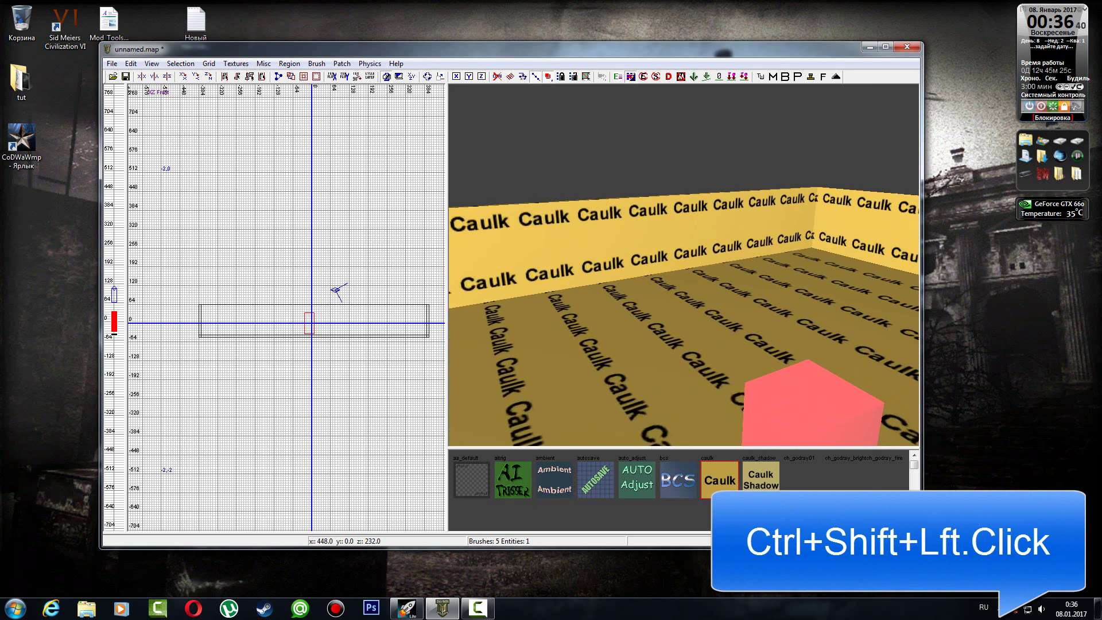
{"action": "right_click", "coordinate": [683, 252]}
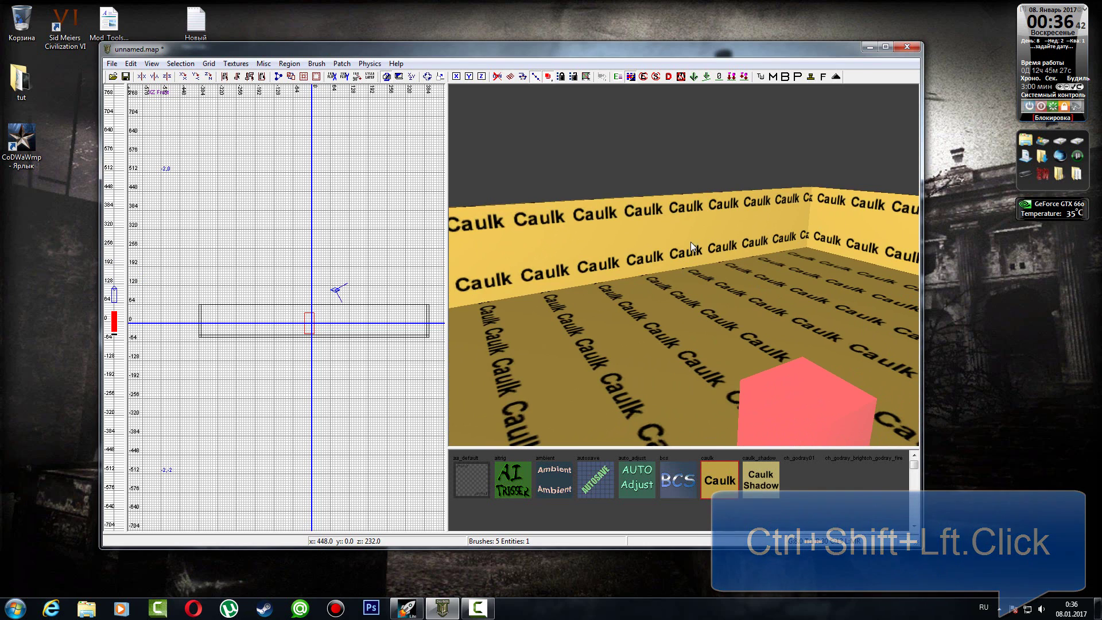
{"action": "left_click", "coordinate": [637, 231], "text": "ctrl+shift"}
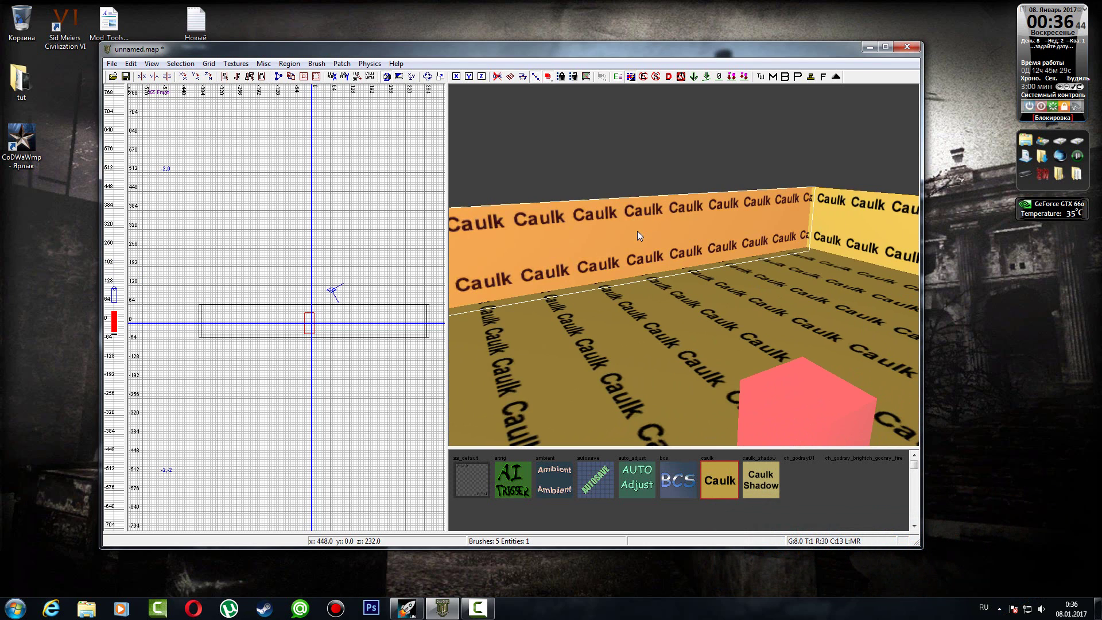
{"action": "right_click_drag", "start_coordinate": [638, 231], "coordinate": [671, 233]}
{"action": "left_click", "coordinate": [673, 229], "text": "ctrl+shift"}
{"action": "right_click", "coordinate": [673, 229]}
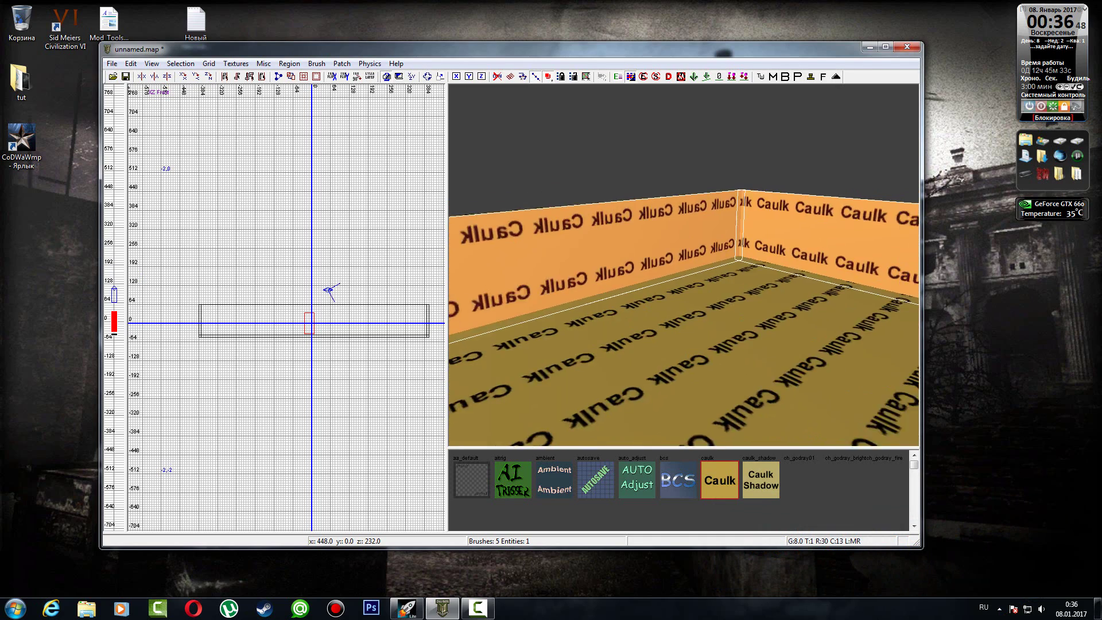
{"action": "right_click", "coordinate": [698, 235]}
{"action": "right_click_drag", "start_coordinate": [696, 230], "coordinate": [666, 221]}
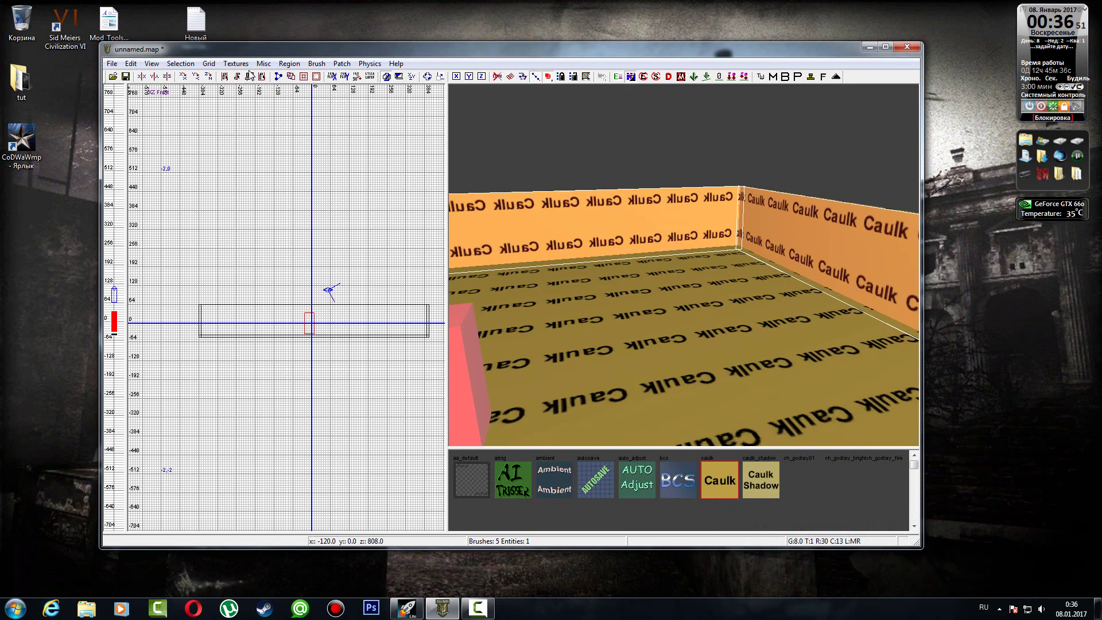
- Filter the textures to all locales and exterior wall usage, and browse to the Berlin brick wall textures
{"action": "mouse_move", "coordinate": [268, 242]}
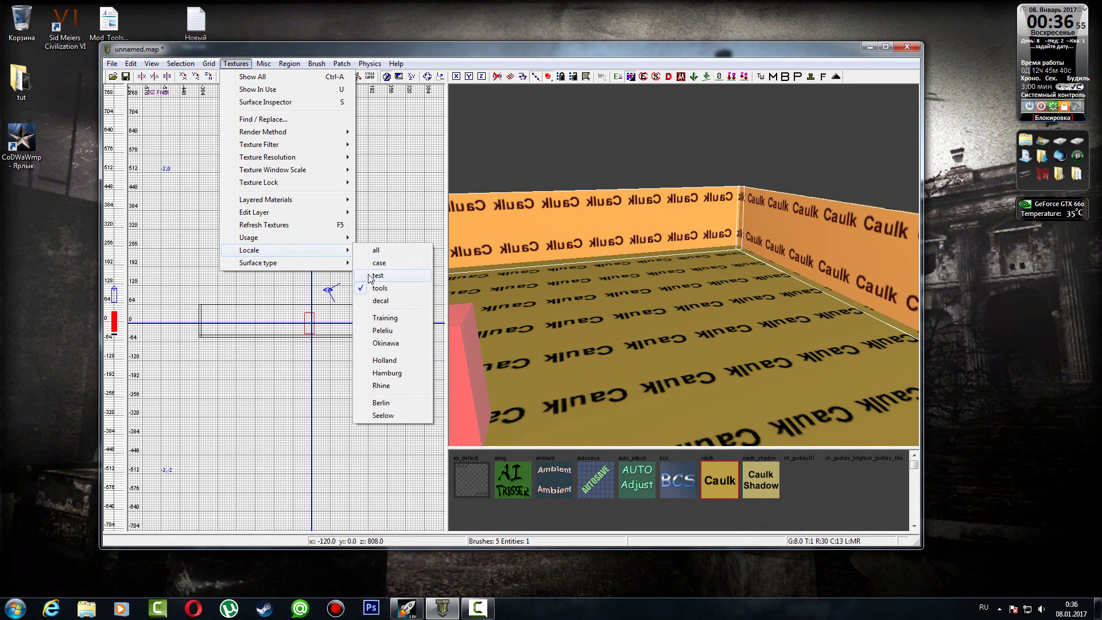
{"action": "left_click", "coordinate": [377, 251]}
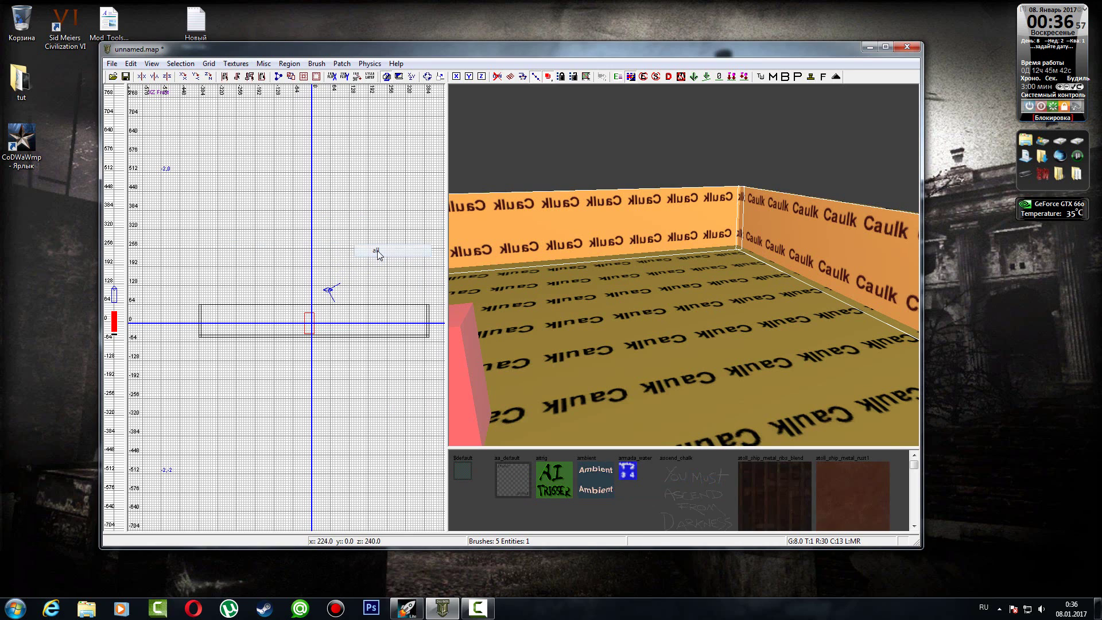
{"action": "left_click", "coordinate": [234, 64]}
{"action": "mouse_move", "coordinate": [271, 240]}
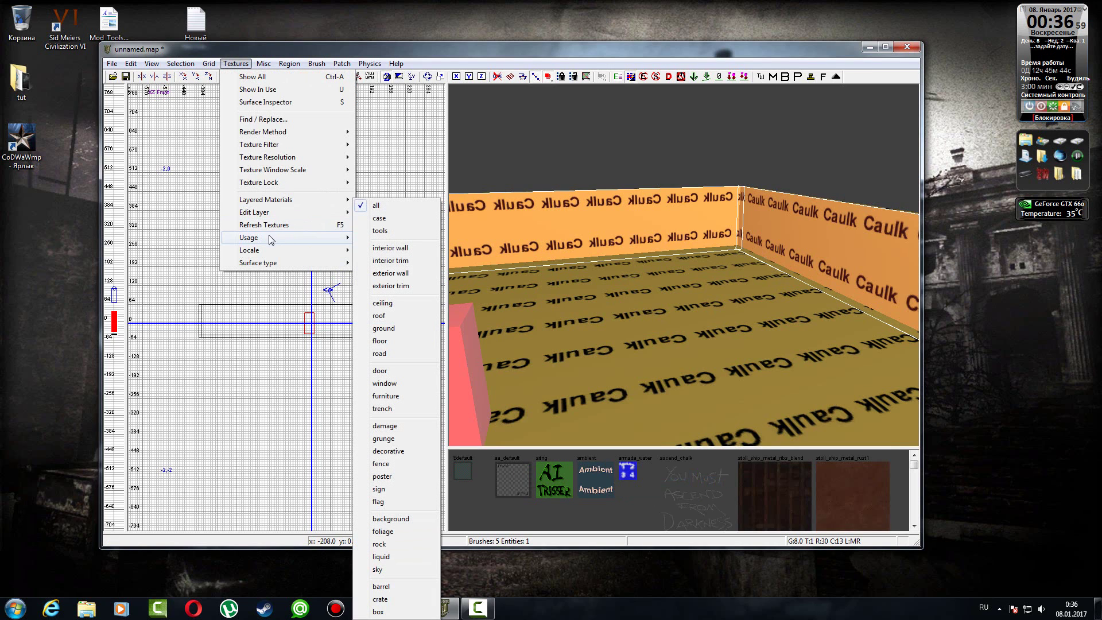
{"action": "left_click", "coordinate": [398, 276]}
{"action": "scroll", "coordinate": [634, 477], "scroll_direction": "down", "scroll_amount": 3}
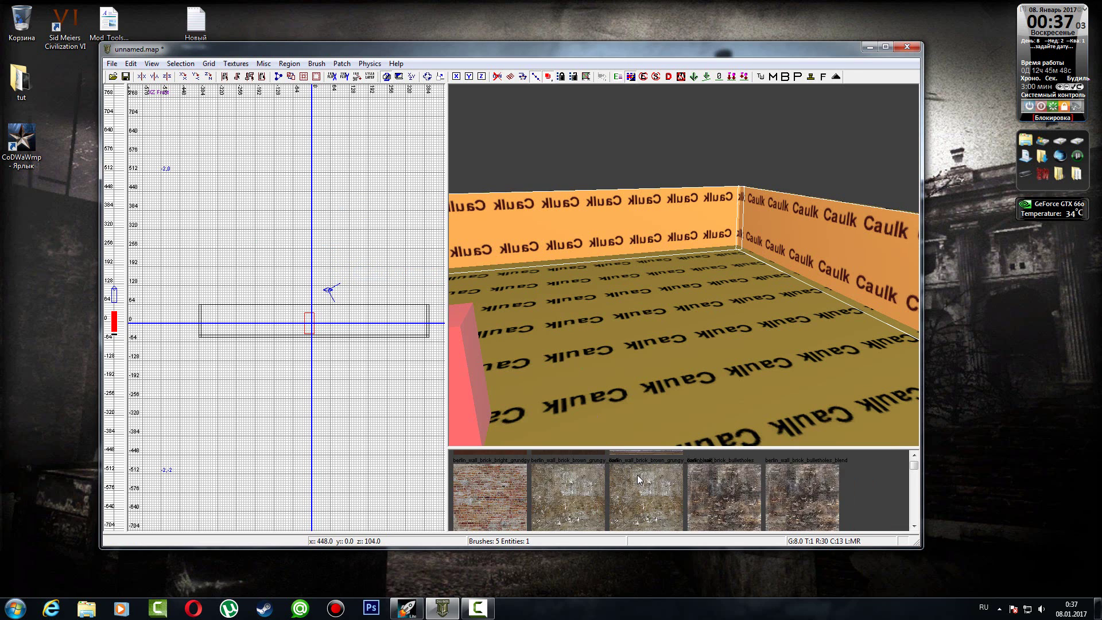
{"action": "scroll", "coordinate": [552, 463], "scroll_direction": "up", "scroll_amount": 1}
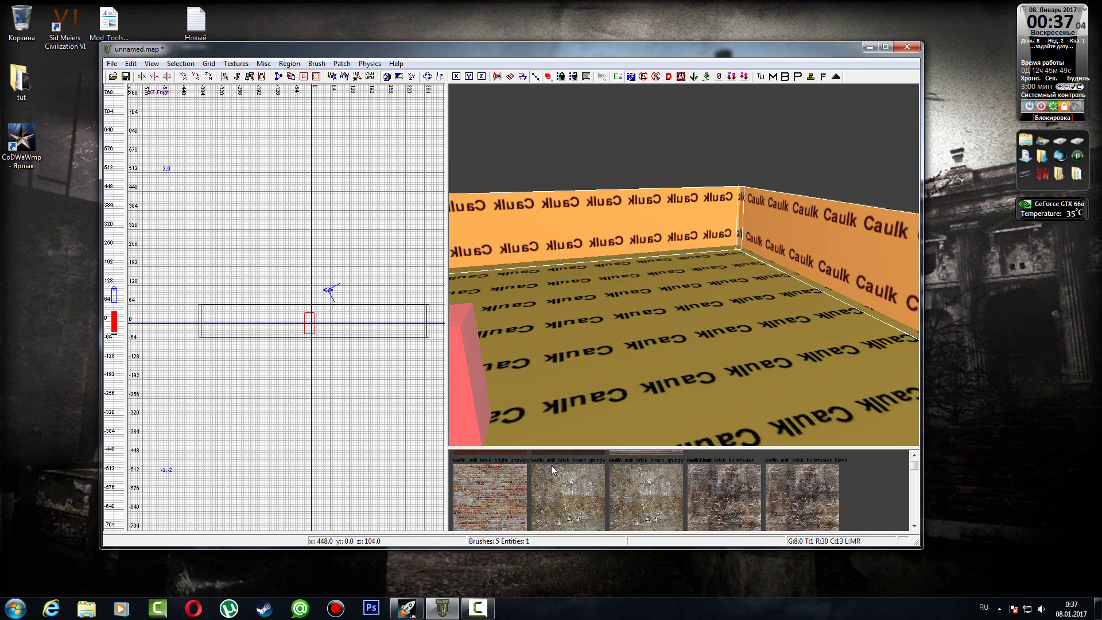
- Apply the berlin_wall_brick_bright_grundgy texture to the selected inner wall faces and clear the selection
{"action": "left_click", "coordinate": [497, 481]}
{"action": "right_click", "coordinate": [548, 436]}
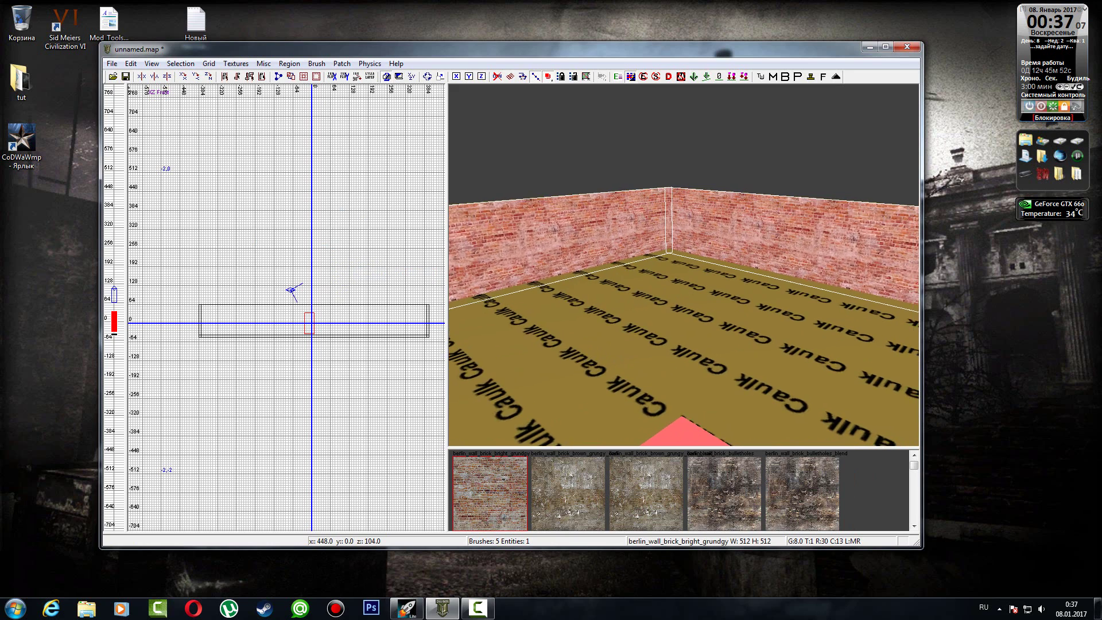
{"action": "right_click_drag", "start_coordinate": [548, 436], "coordinate": [622, 435]}
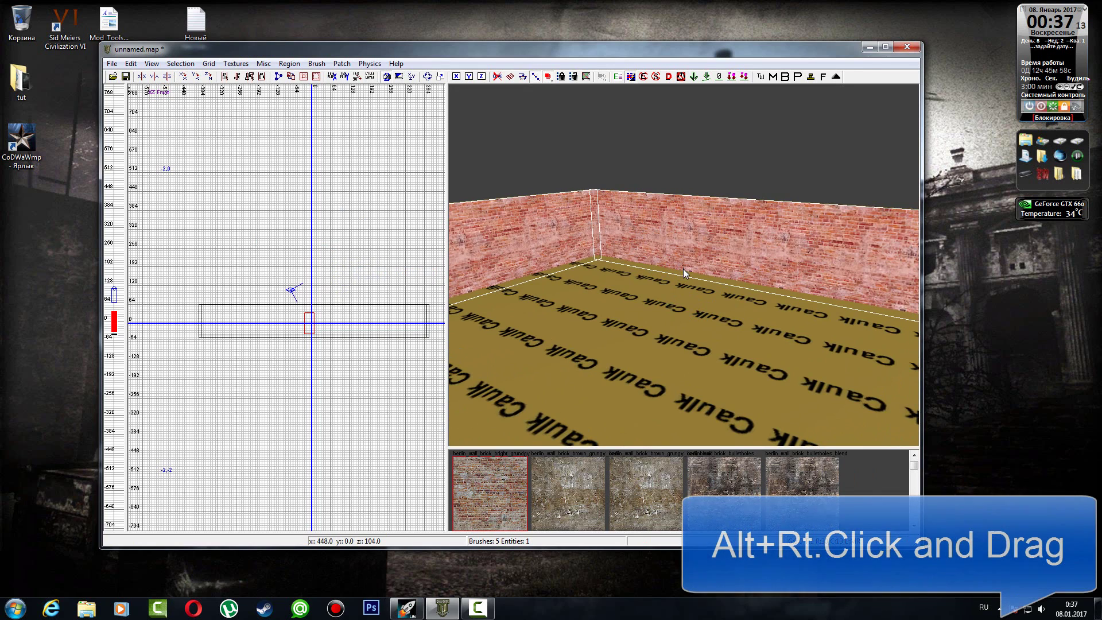
{"action": "mouse_move", "coordinate": [684, 242]}
{"action": "right_mouse_down", "text": "alt"}
{"action": "mouse_move", "coordinate": [684, 219]}
{"action": "mouse_move", "coordinate": [670, 214]}
{"action": "mouse_move", "coordinate": [684, 166]}
{"action": "right_mouse_up", "text": "alt"}
{"action": "right_click_drag", "start_coordinate": [684, 267], "coordinate": [663, 275]}
{"action": "key", "text": "Escape"}
- Select the room's caulk floor face and filter the textures to ground usage
{"action": "left_click", "coordinate": [600, 229], "text": "ctrl+shift"}
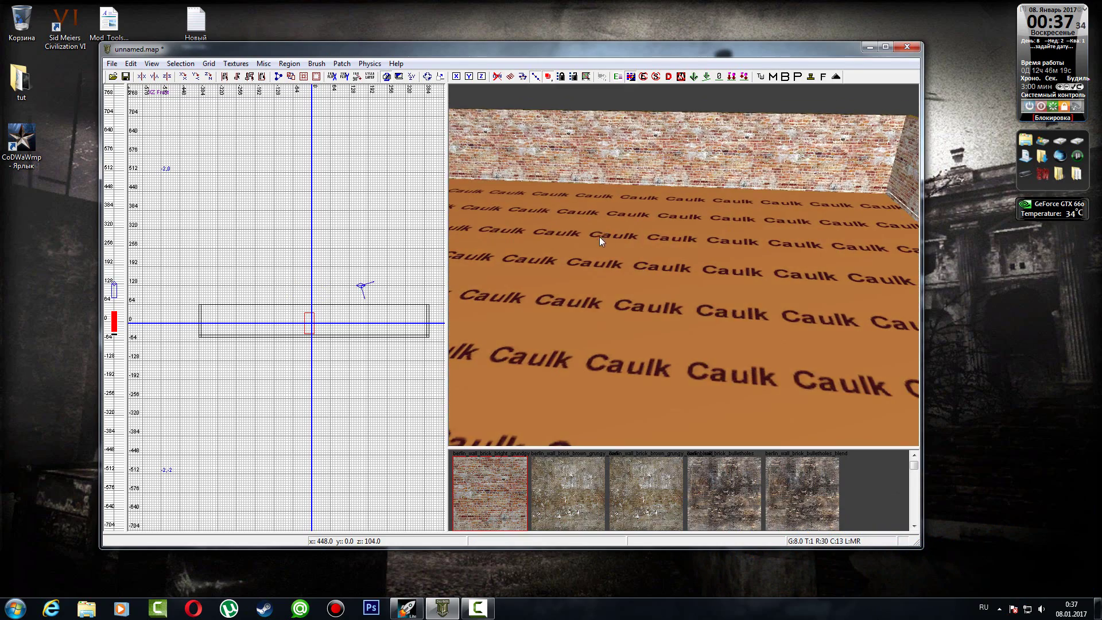
{"action": "right_click_drag", "start_coordinate": [600, 236], "coordinate": [651, 232]}
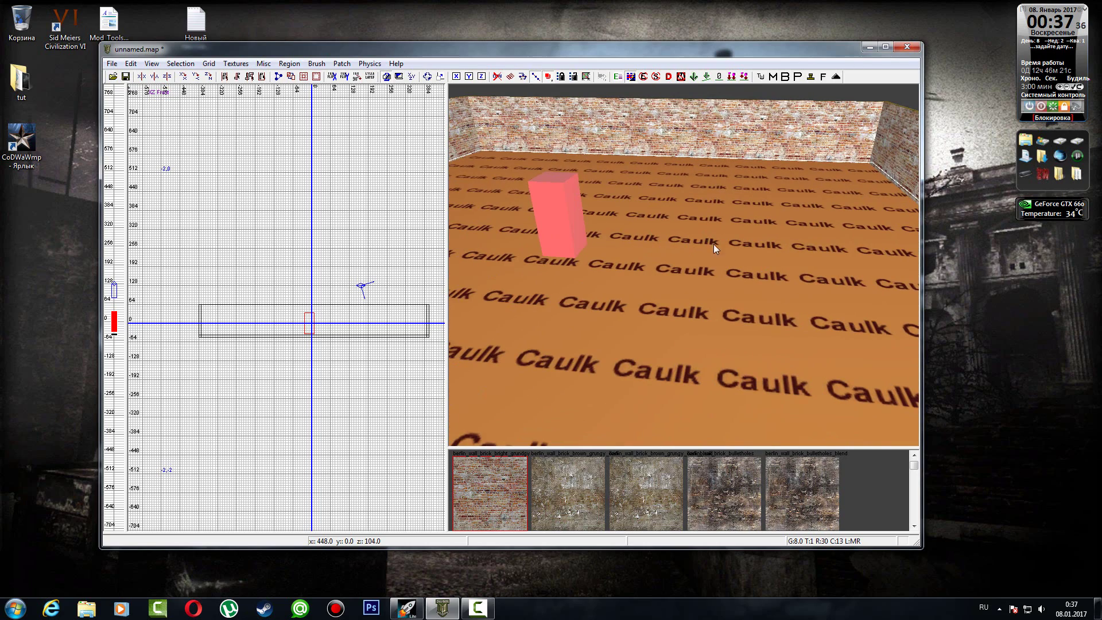
{"action": "right_click_drag", "start_coordinate": [714, 244], "coordinate": [763, 244]}
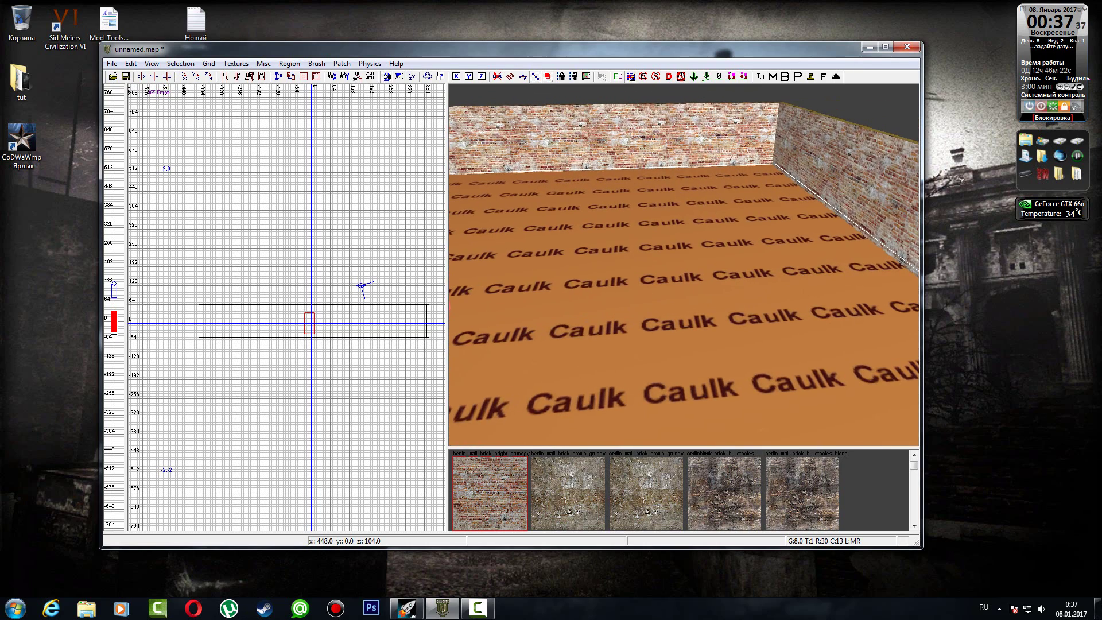
{"action": "left_click", "coordinate": [232, 65]}
{"action": "mouse_move", "coordinate": [279, 242]}
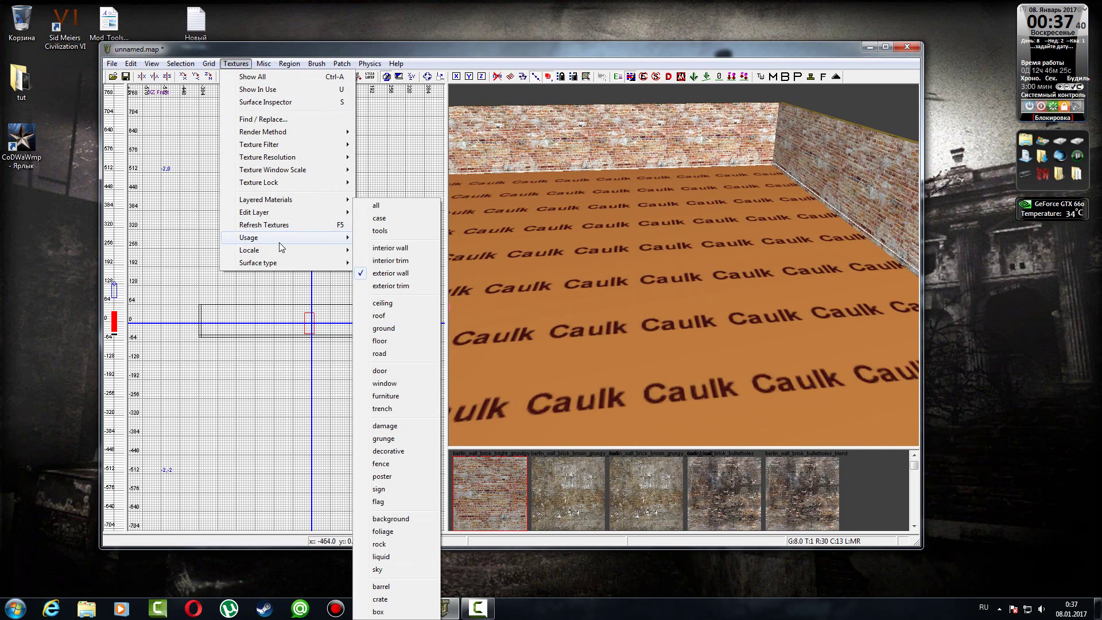
{"action": "left_click", "coordinate": [394, 328]}
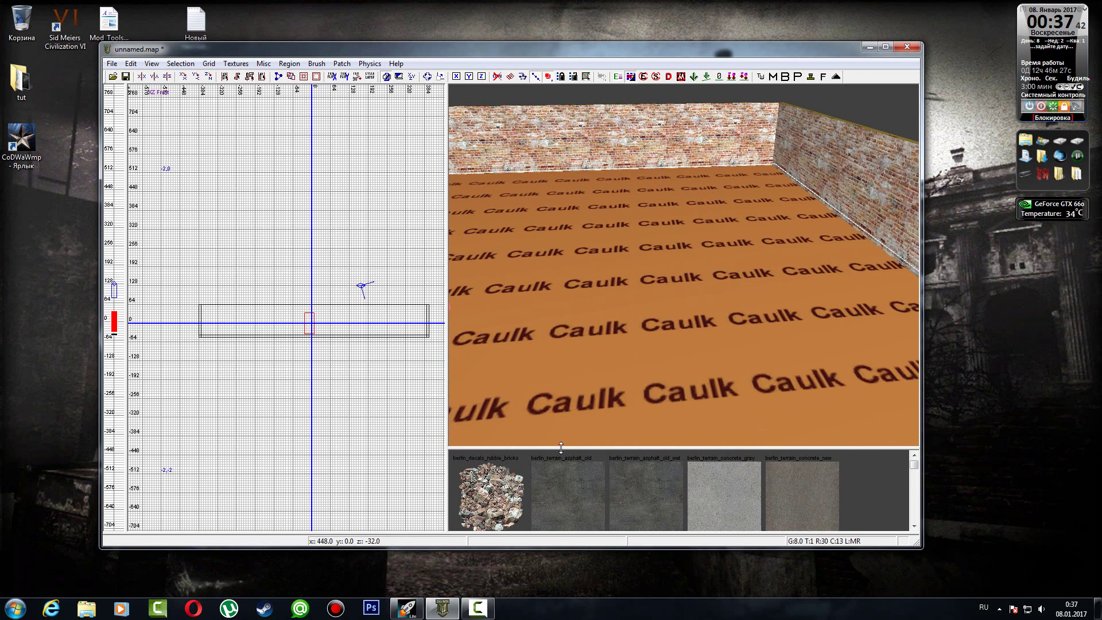
- Browse the ground textures, apply okinawa_terrain_dirt_drydirt to the floor face, and clear the selection
{"action": "scroll", "coordinate": [563, 467], "scroll_direction": "down", "scroll_amount": 3}
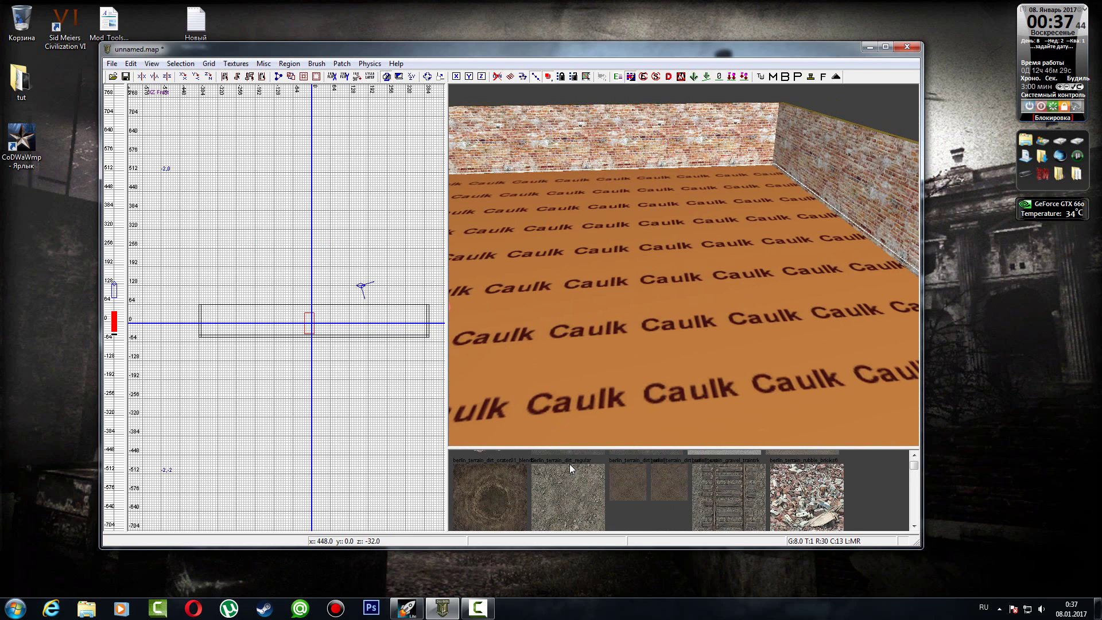
{"action": "scroll", "coordinate": [569, 467], "scroll_direction": "down", "scroll_amount": 8}
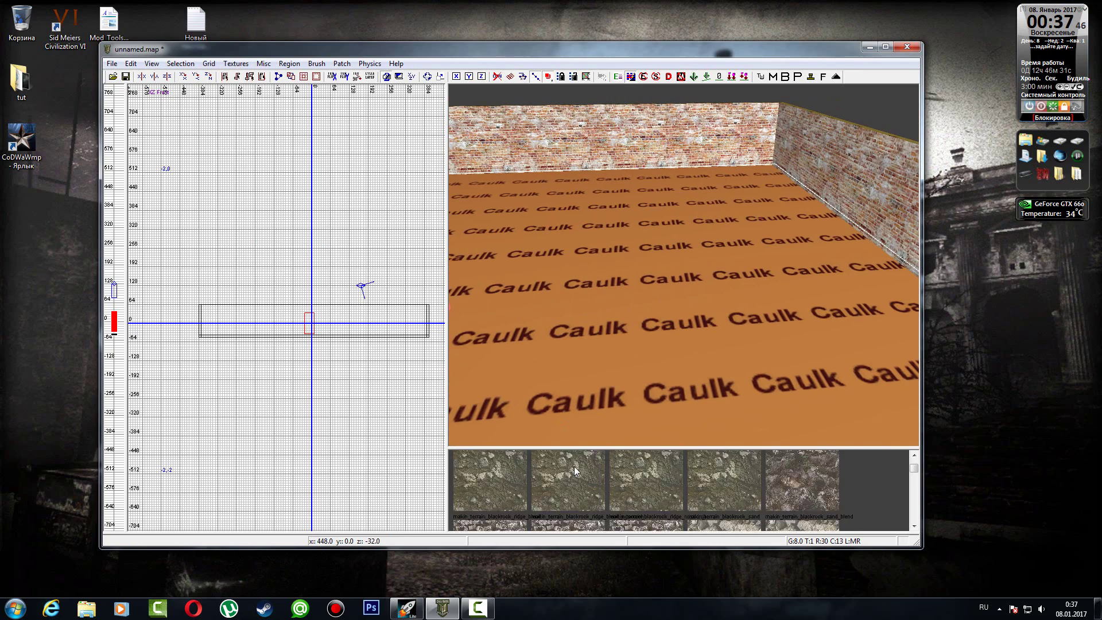
{"action": "scroll", "coordinate": [574, 468], "scroll_direction": "down", "scroll_amount": 8}
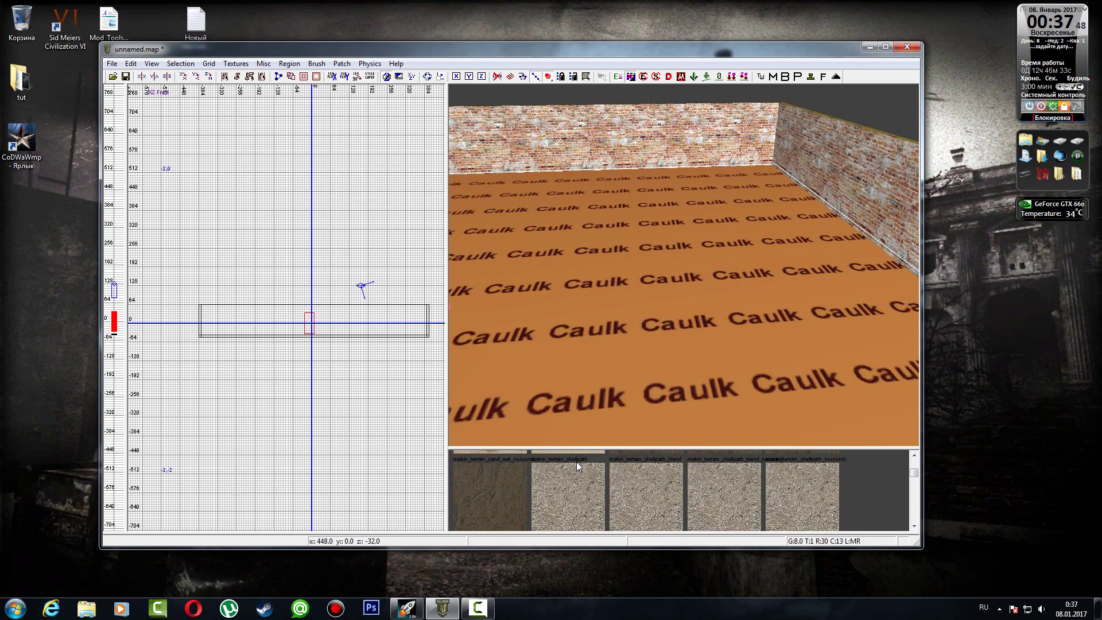
{"action": "scroll", "coordinate": [576, 465], "scroll_direction": "down", "scroll_amount": 6}
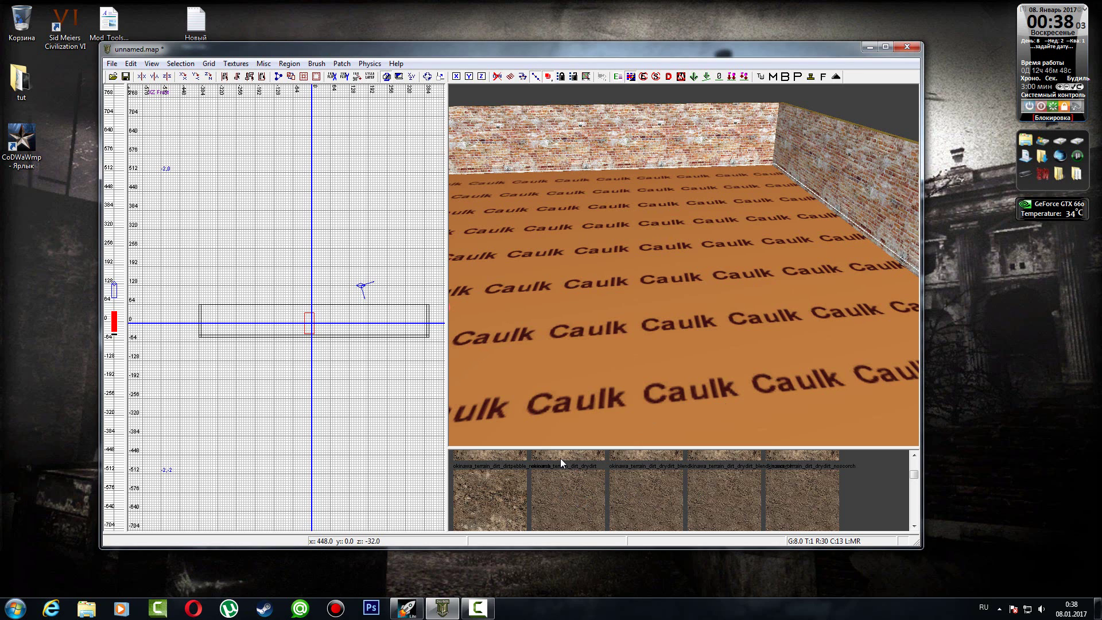
{"action": "left_click", "coordinate": [566, 484]}
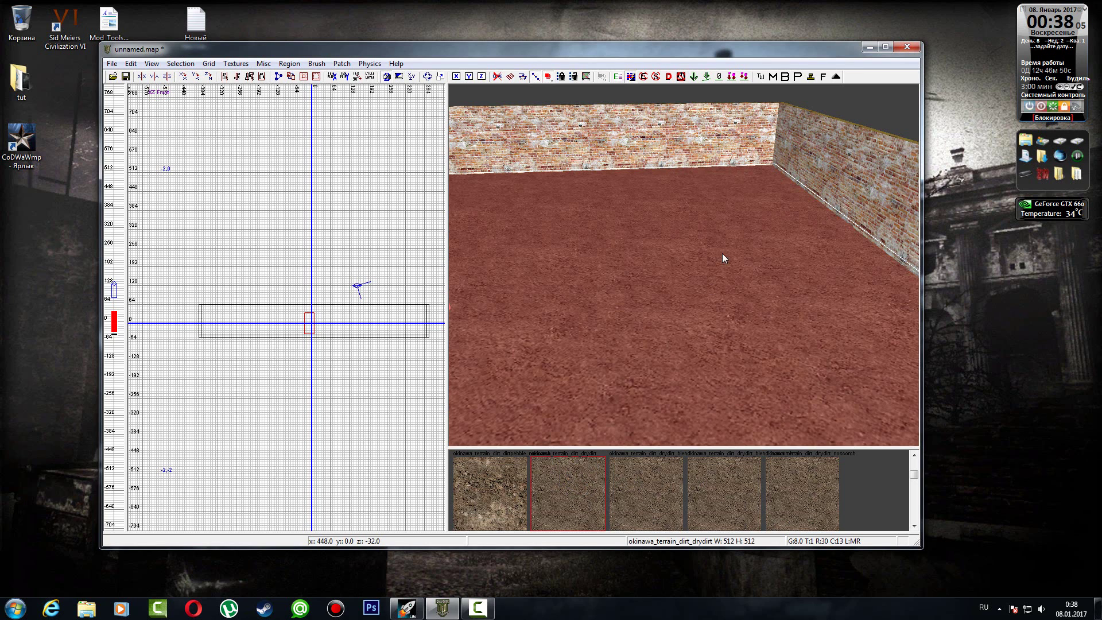
{"action": "right_click_drag", "start_coordinate": [723, 256], "coordinate": [735, 284]}
{"action": "key", "text": "Escape"}
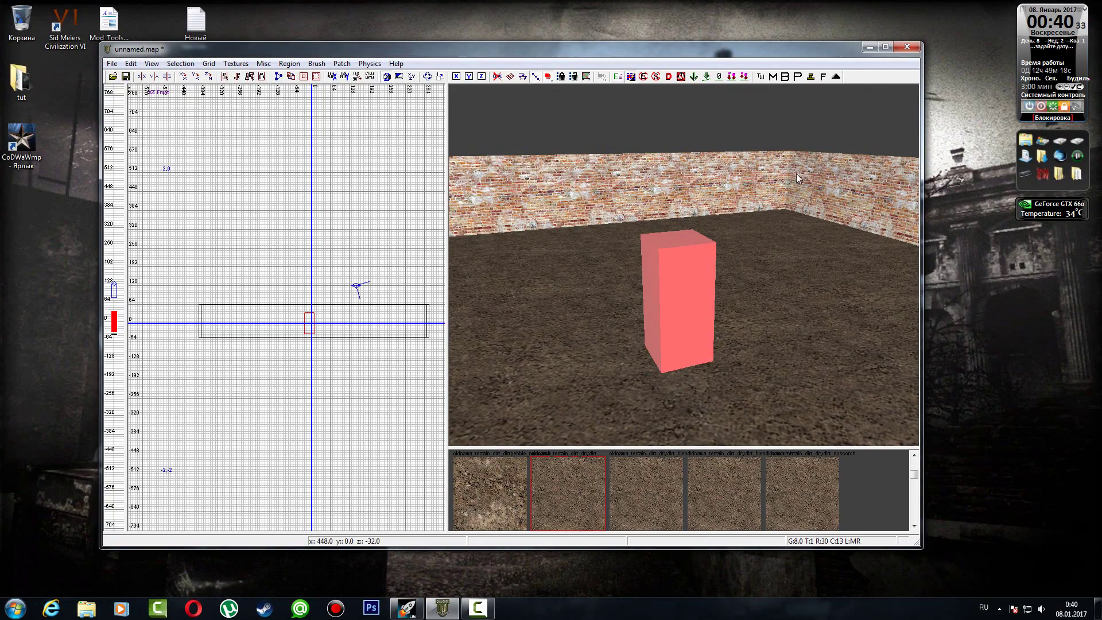
- Select the brick wall brush at the room's negative X side and switch the 2D view to XY Top
{"action": "mouse_move", "coordinate": [747, 209]}
{"action": "right_mouse_down"}
{"action": "mouse_move", "coordinate": [780, 211]}
{"action": "mouse_move", "coordinate": [764, 263]}
{"action": "right_mouse_up"}
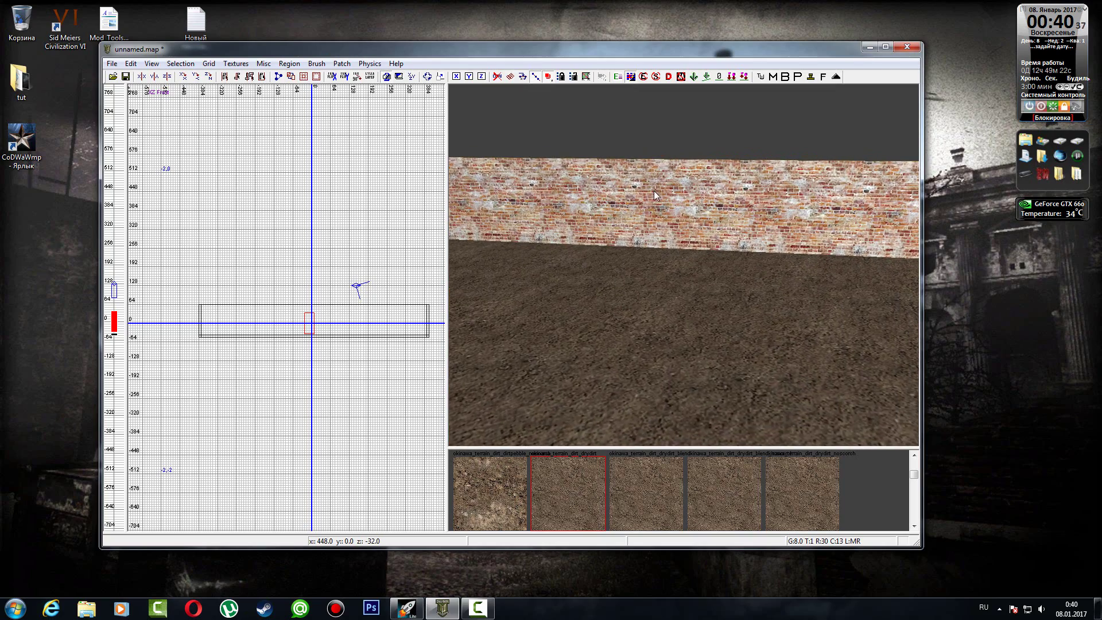
{"action": "right_click_drag", "start_coordinate": [653, 190], "coordinate": [636, 233]}
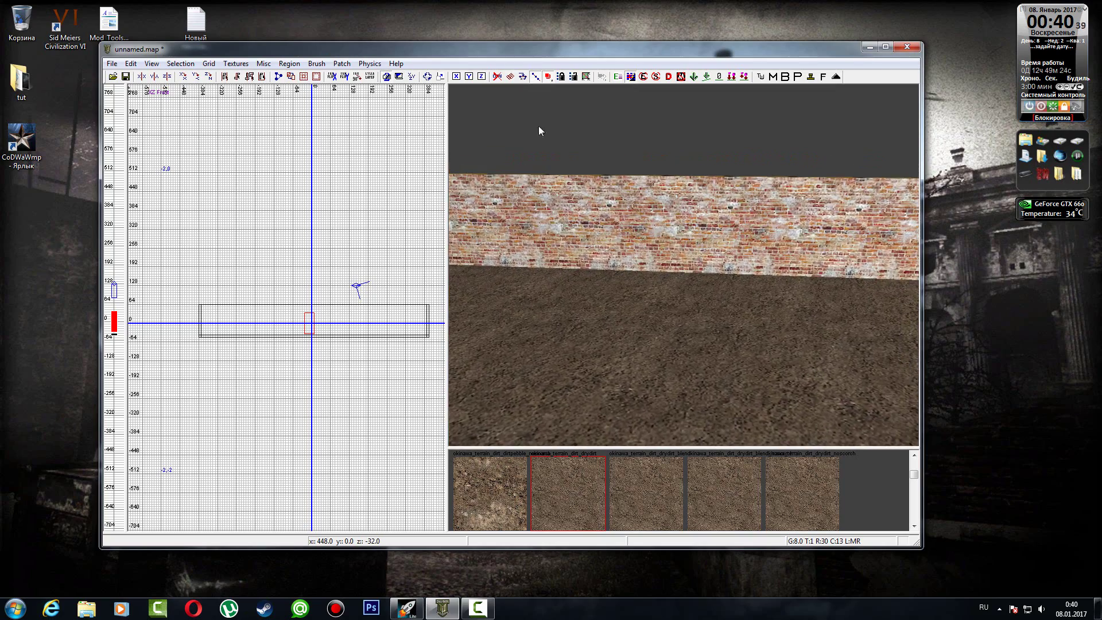
{"action": "left_click", "coordinate": [629, 191], "text": "shift"}
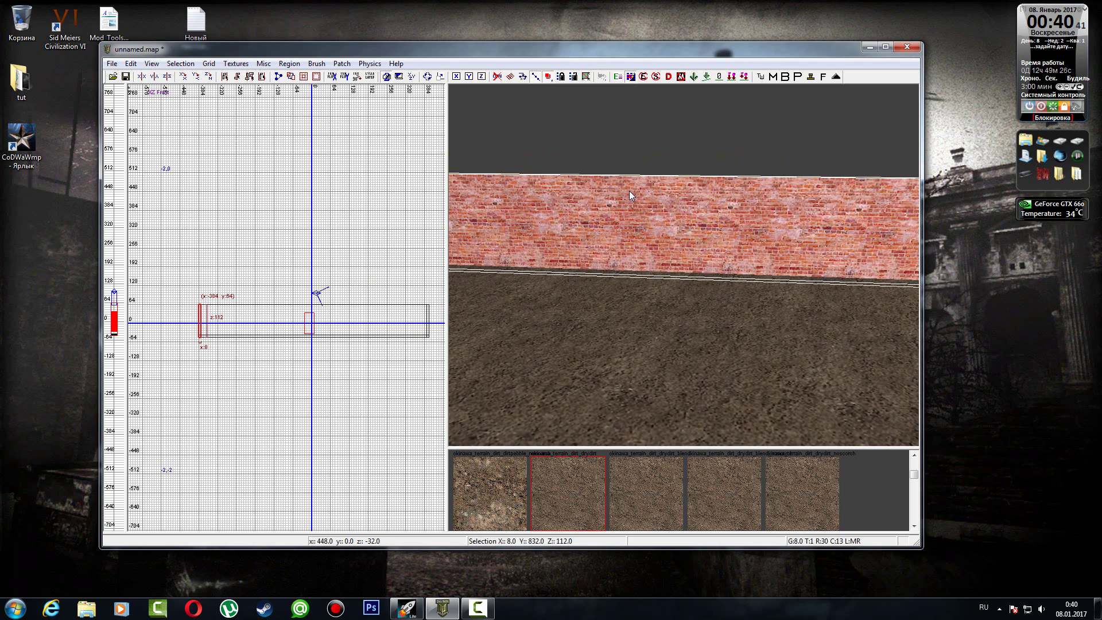
{"action": "right_click_drag", "start_coordinate": [629, 190], "coordinate": [502, 227]}
{"action": "right_click_drag", "start_coordinate": [294, 315], "coordinate": [275, 303]}
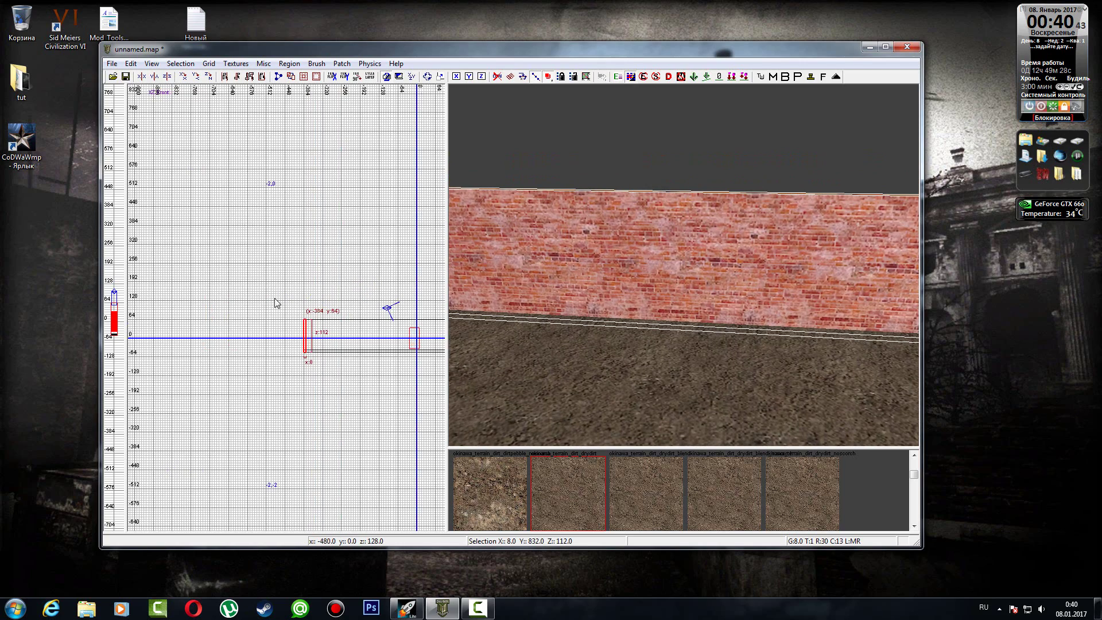
{"action": "scroll", "coordinate": [261, 309], "scroll_direction": "up", "scroll_amount": 2}
{"action": "key", "text": "ctrl+Tab"}
{"action": "key", "text": "ctrl+Tab"}
{"action": "scroll", "coordinate": [300, 316], "scroll_direction": "down", "scroll_amount": 3}
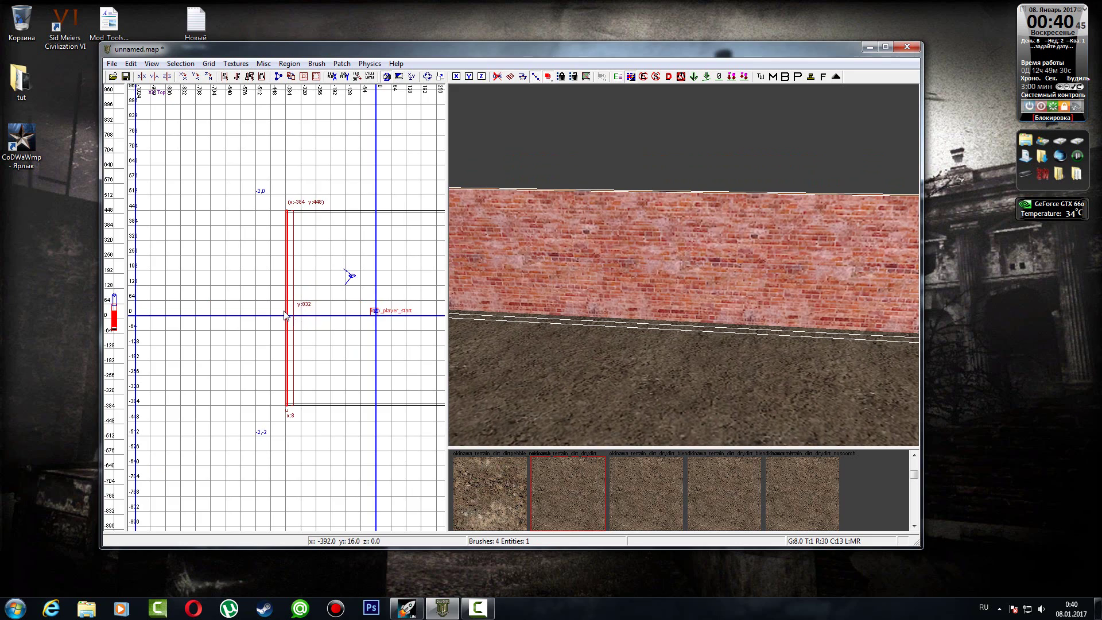
- Place two clip points across the selected wall at about y 72 and split it into two brushes
{"action": "scroll", "coordinate": [285, 314], "scroll_direction": "up", "scroll_amount": 2}
{"action": "scroll", "coordinate": [310, 284], "scroll_direction": "up", "scroll_amount": 2}
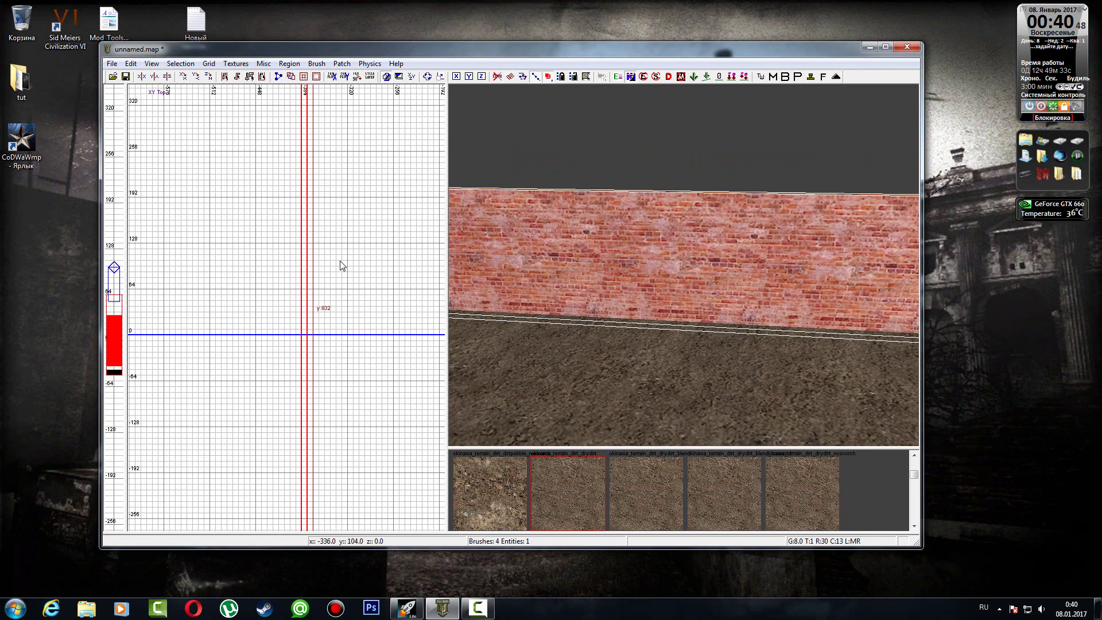
{"action": "right_click_drag", "start_coordinate": [348, 259], "coordinate": [360, 288]}
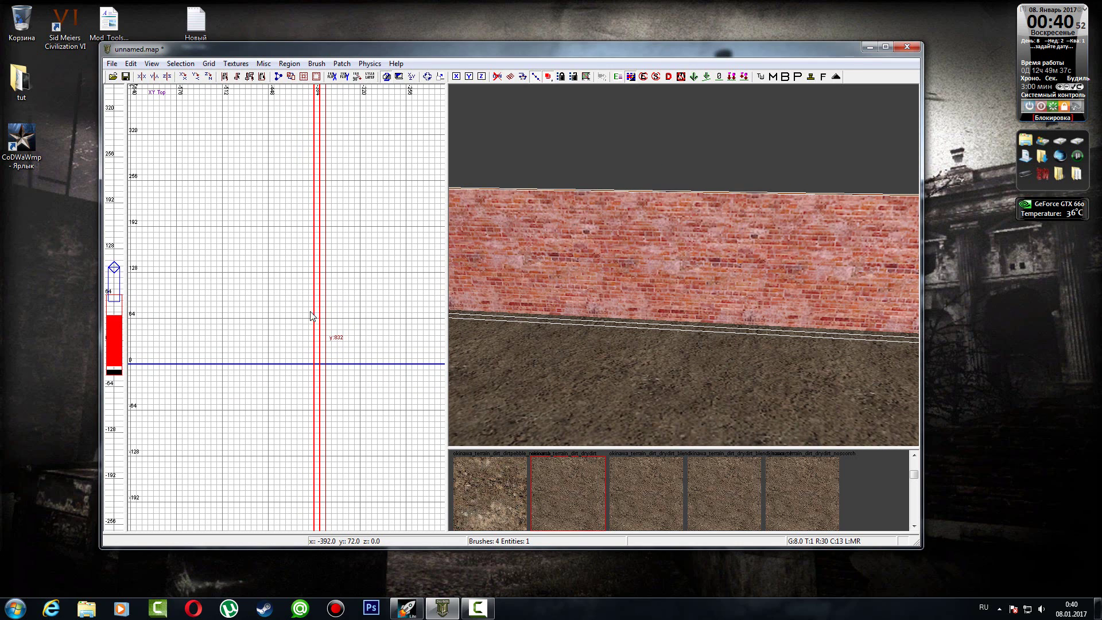
{"action": "right_click", "coordinate": [275, 316], "text": "ctrl"}
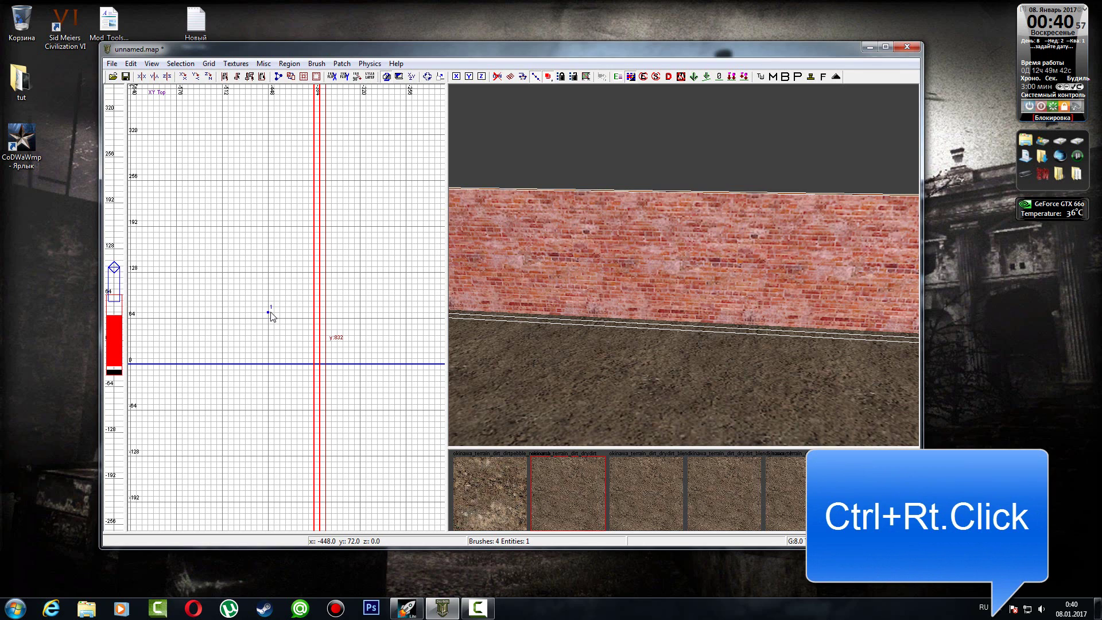
{"action": "right_click", "coordinate": [268, 312], "text": "ctrl"}
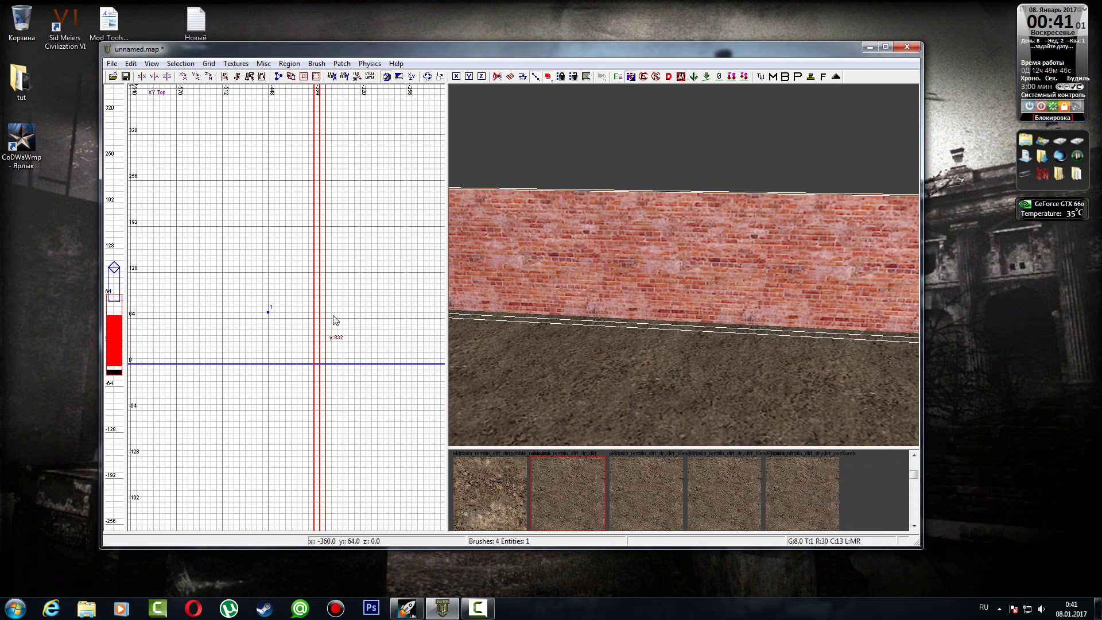
{"action": "left_click", "coordinate": [364, 313]}
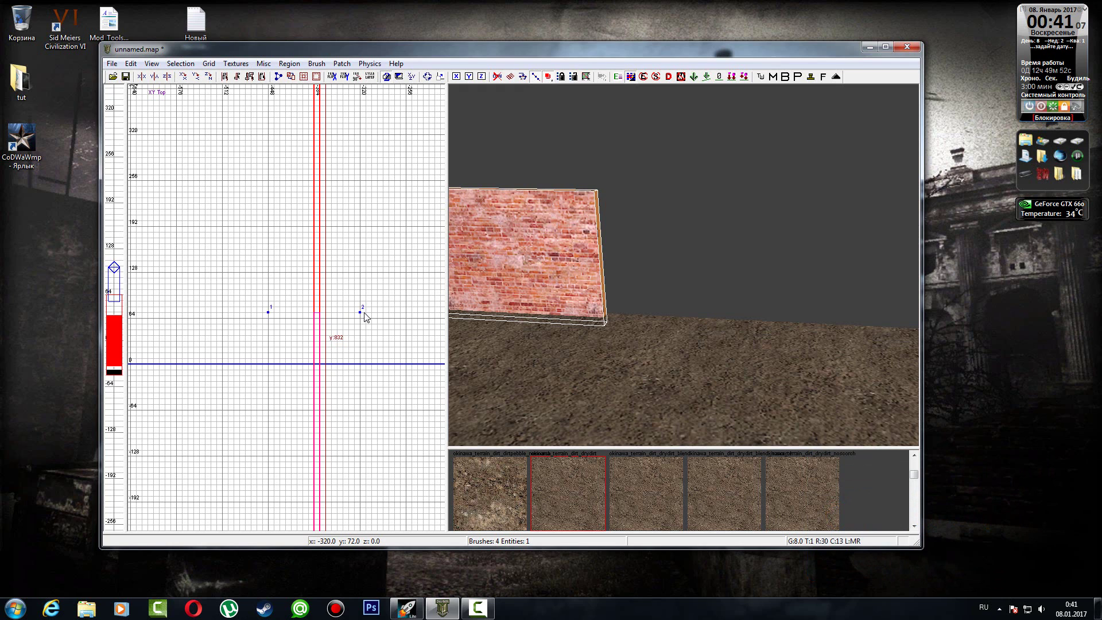
{"action": "key", "text": "shift+Return"}
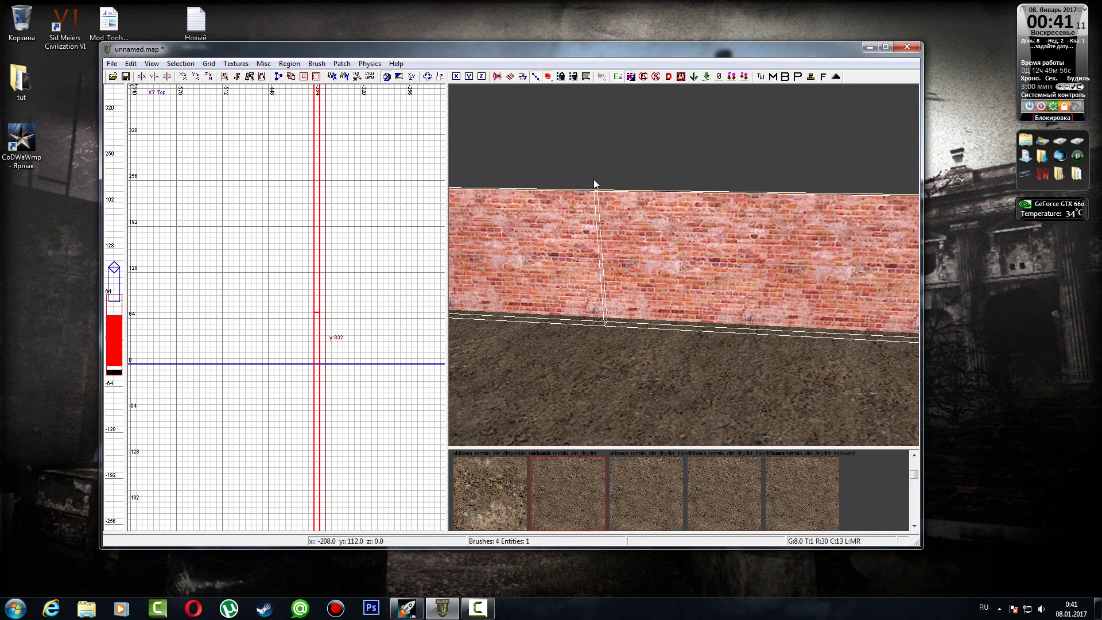
- Check the split by selecting the two wall sections separately and together in the 3D view
{"action": "right_click_drag", "start_coordinate": [613, 251], "coordinate": [545, 296]}
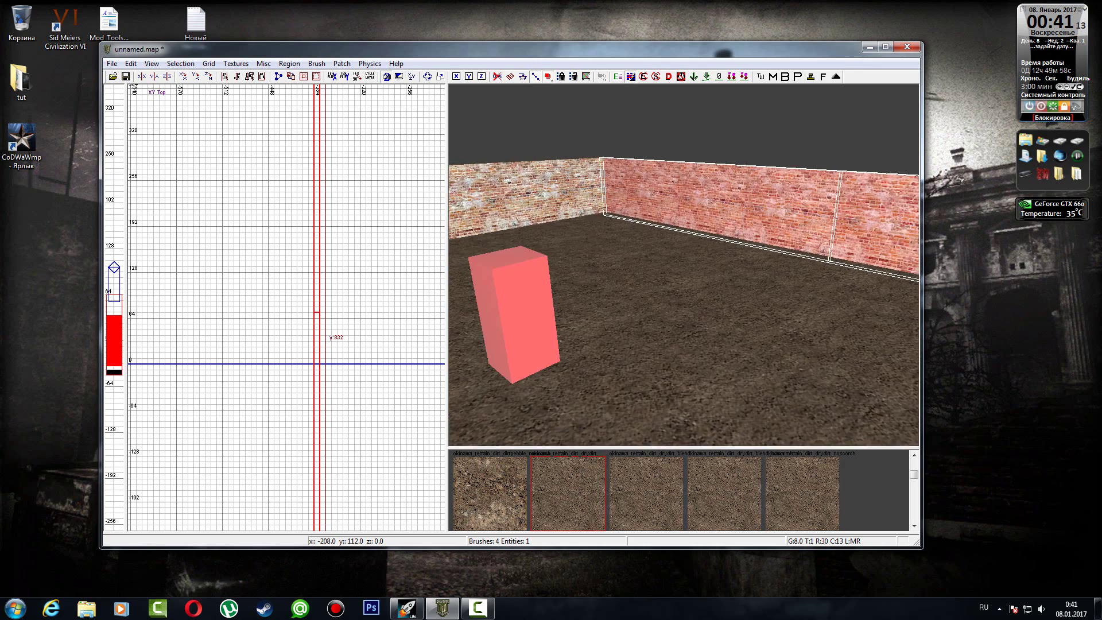
{"action": "right_click_drag", "start_coordinate": [566, 221], "coordinate": [601, 214]}
{"action": "key", "text": "Escape"}
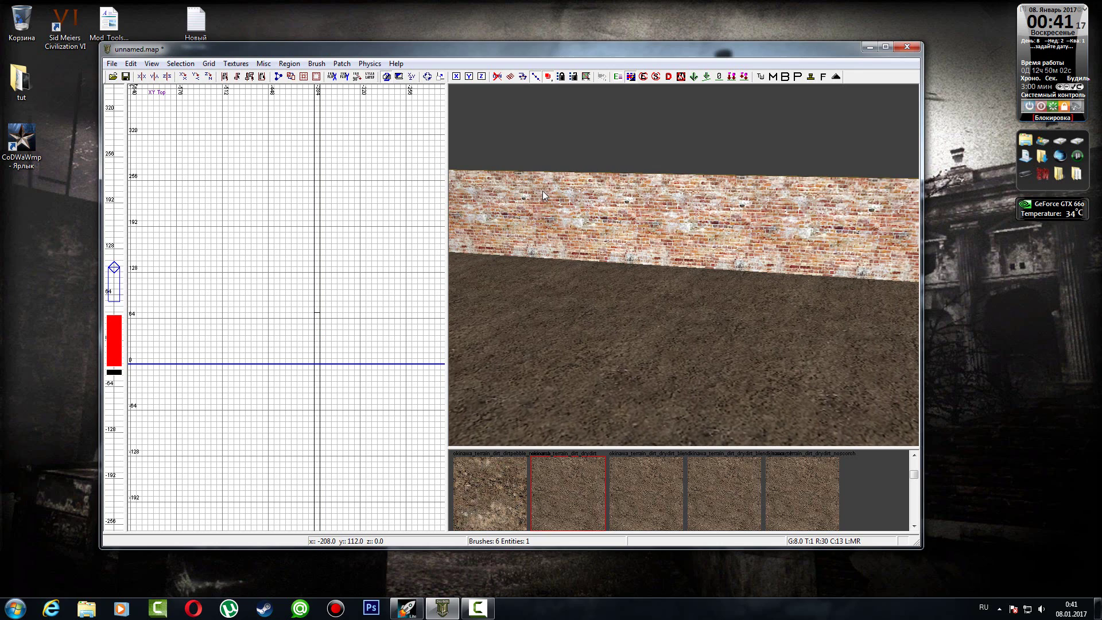
{"action": "left_click", "coordinate": [524, 191], "text": "shift"}
{"action": "right_click", "coordinate": [524, 191]}
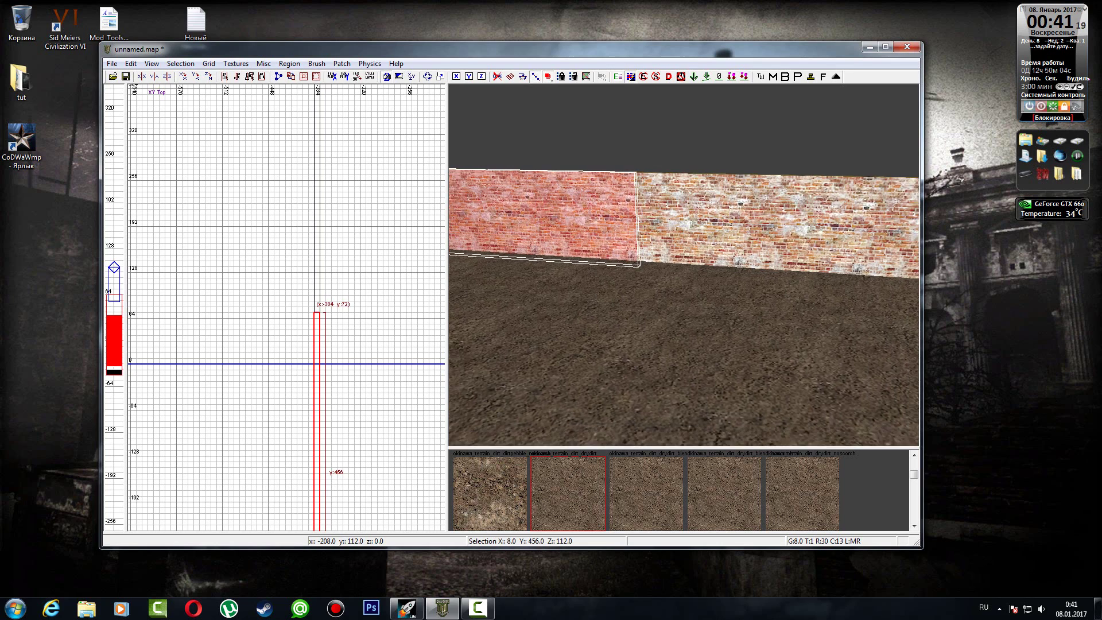
{"action": "mouse_move", "coordinate": [669, 203]}
{"action": "right_mouse_down"}
{"action": "mouse_move", "coordinate": [686, 205]}
{"action": "mouse_move", "coordinate": [670, 204]}
{"action": "right_mouse_up"}
{"action": "left_click", "coordinate": [686, 205], "text": "shift"}
{"action": "key", "text": "Escape"}
{"action": "left_click", "coordinate": [581, 219], "text": "shift"}
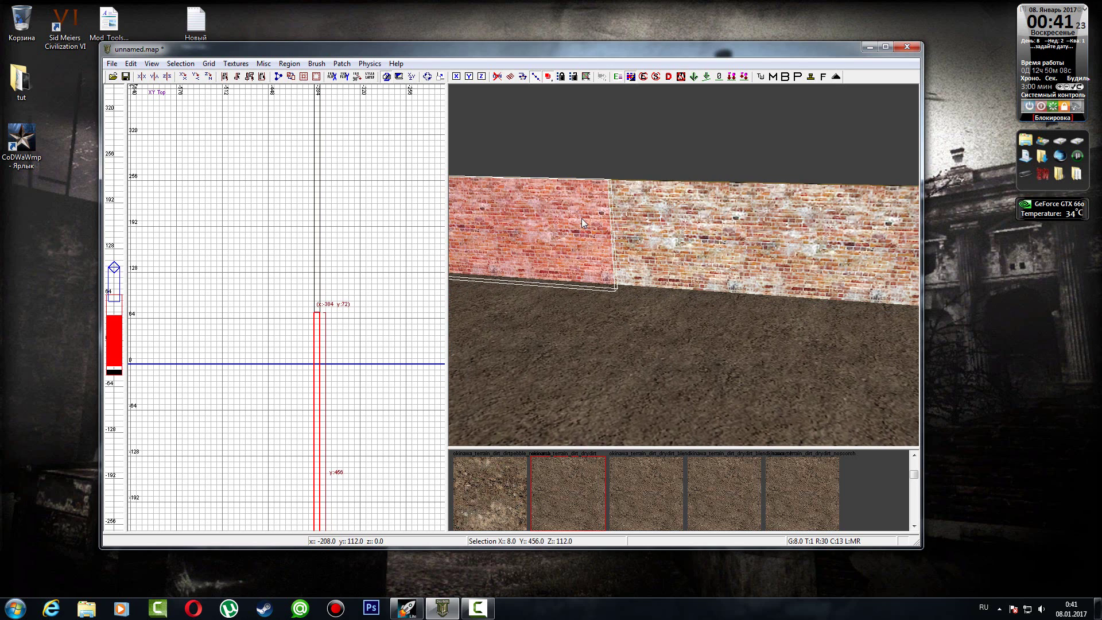
{"action": "key", "text": "Escape"}
{"action": "left_click", "coordinate": [656, 218], "text": "shift"}
{"action": "left_click", "coordinate": [588, 219], "text": "shift"}
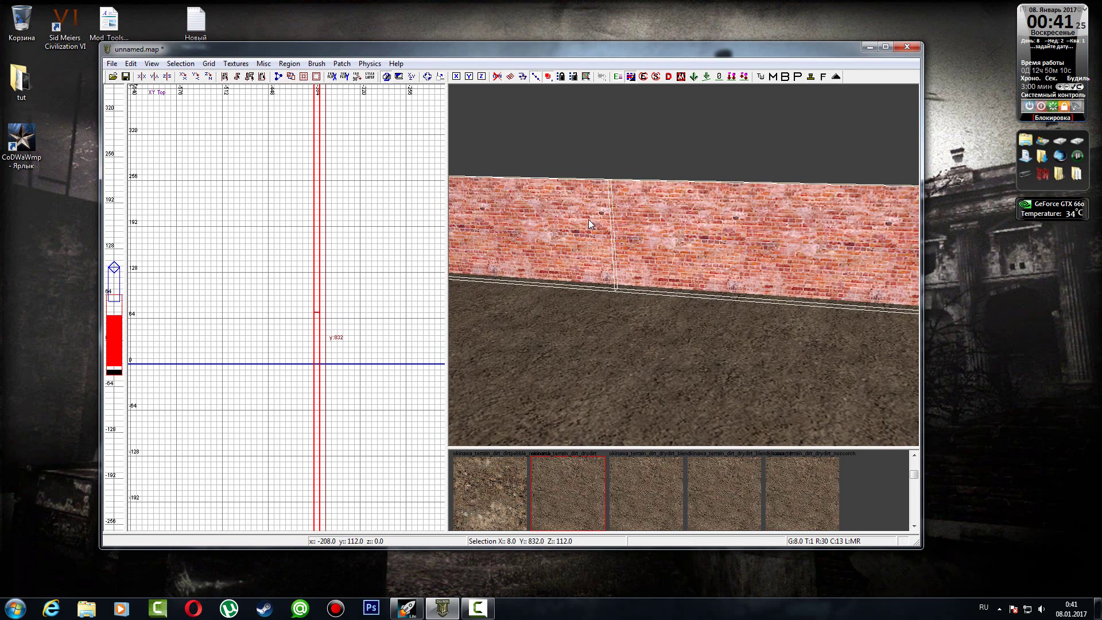
{"action": "mouse_move", "coordinate": [588, 219]}
{"action": "right_mouse_down"}
{"action": "mouse_move", "coordinate": [632, 219]}
{"action": "mouse_move", "coordinate": [609, 239]}
{"action": "mouse_move", "coordinate": [609, 197]}
{"action": "right_mouse_up"}
{"action": "key", "text": "Escape"}
- Select the wall section on the positive Y side of the split and extend it outward to 392 units in X
{"action": "right_click", "coordinate": [603, 230]}
{"action": "left_click", "coordinate": [604, 194], "text": "shift"}
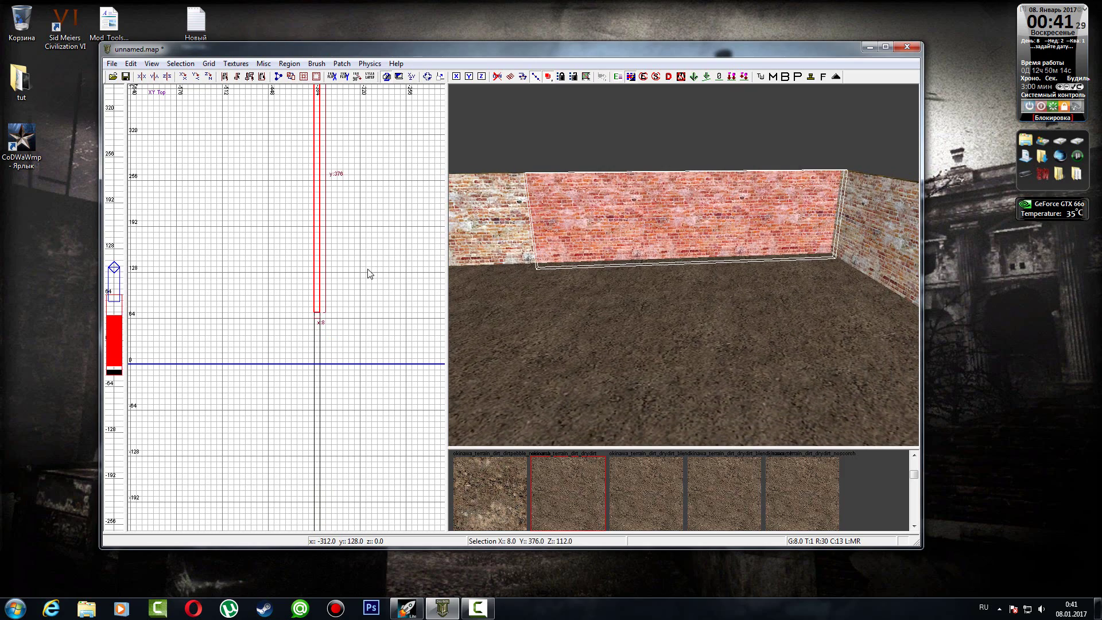
{"action": "scroll", "coordinate": [367, 269], "scroll_direction": "down", "scroll_amount": 6}
{"action": "scroll", "coordinate": [362, 266], "scroll_direction": "up", "scroll_amount": 3}
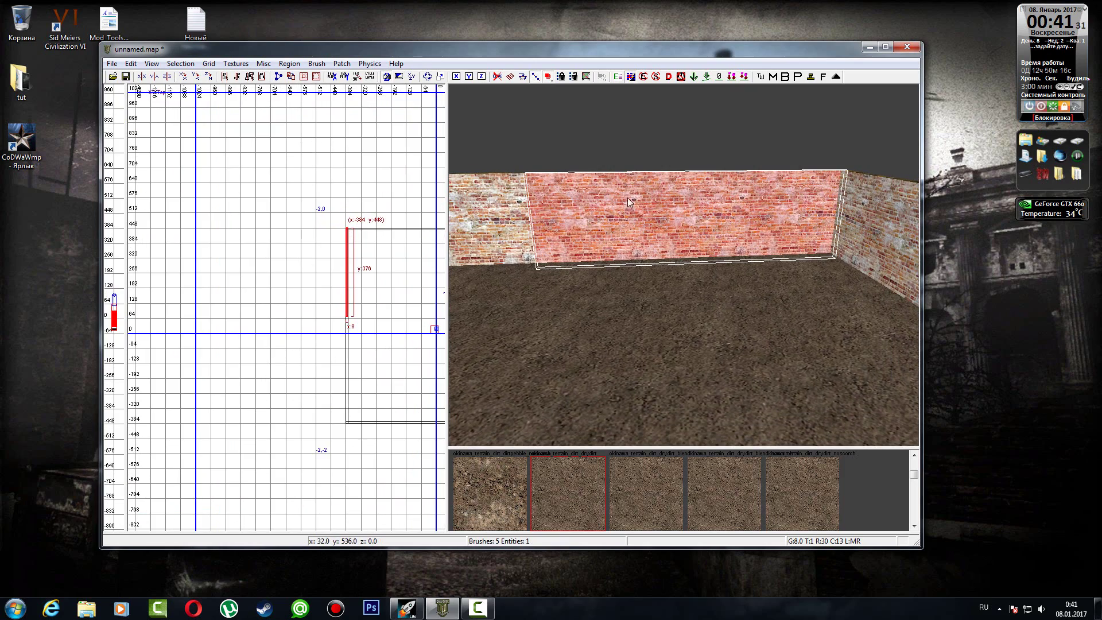
{"action": "left_click_drag", "start_coordinate": [331, 247], "coordinate": [221, 245]}
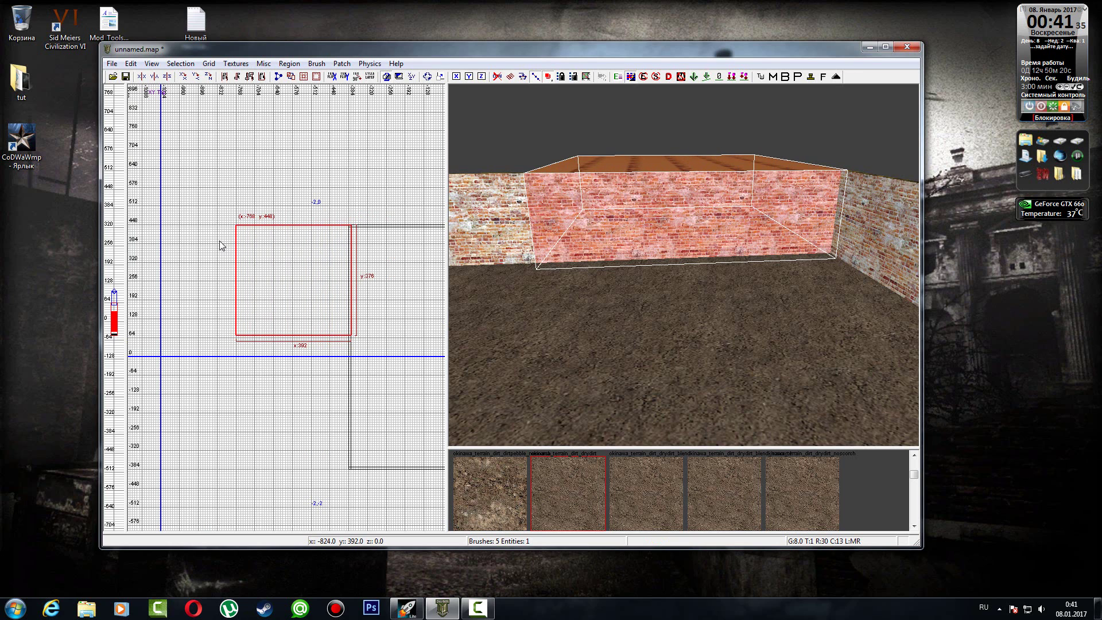
- Raise the selected block to 176 units high and extend it into the room to 480 units in X
{"action": "key", "text": "ctrl+Tab"}
{"action": "left_click_drag", "start_coordinate": [284, 270], "coordinate": [286, 252]}
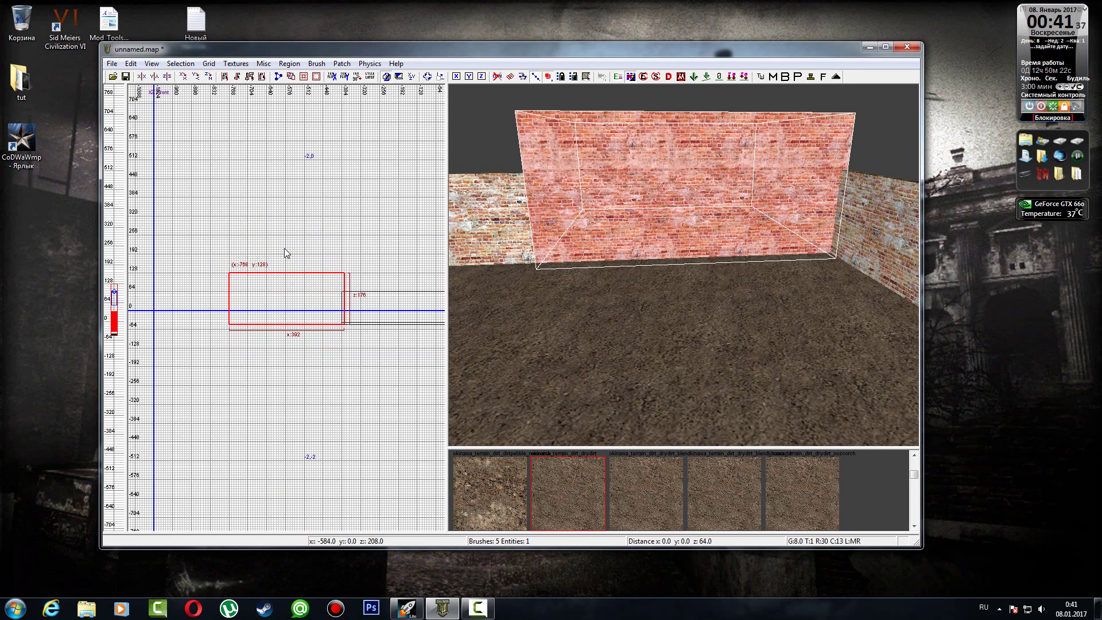
{"action": "key", "text": "ctrl+Tab"}
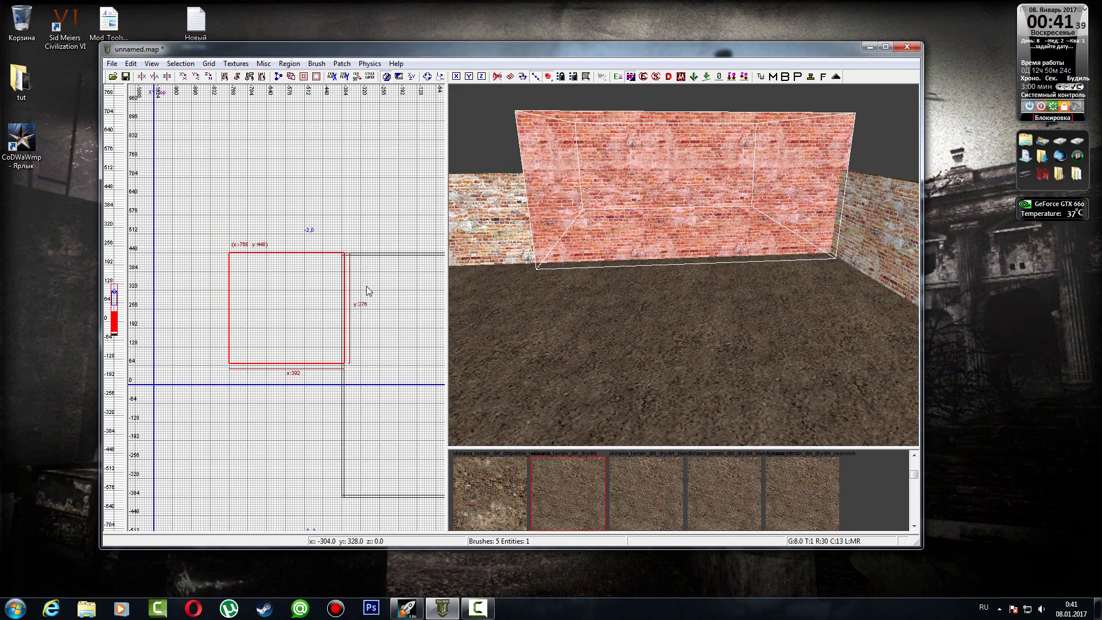
{"action": "left_click_drag", "start_coordinate": [368, 291], "coordinate": [394, 291]}
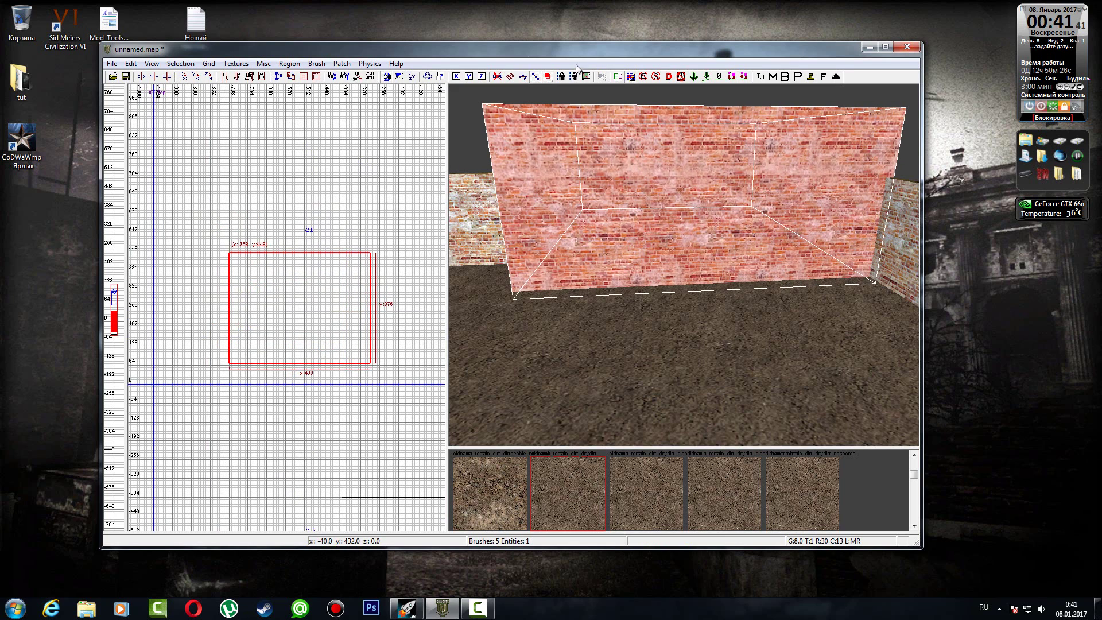
- Hollow out the selected 480-unit block into a closed room with separate wall brushes and clear the selection
{"action": "left_click", "coordinate": [319, 77]}
{"action": "mouse_move", "coordinate": [562, 195]}
{"action": "right_mouse_down"}
{"action": "mouse_move", "coordinate": [459, 196]}
{"action": "mouse_move", "coordinate": [497, 186]}
{"action": "mouse_move", "coordinate": [562, 197]}
{"action": "right_mouse_up"}
{"action": "key", "text": "Escape"}
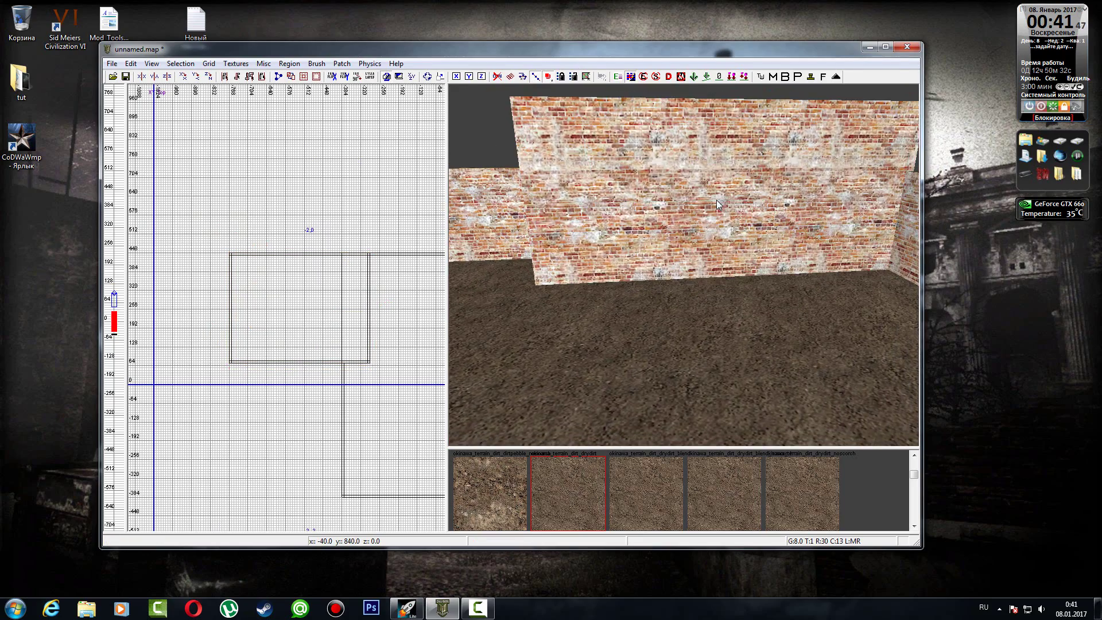
- Select the hollow room's front wall facing the main room and split it with the Clipper at y 320, keeping both halves
{"action": "left_click", "coordinate": [703, 200], "text": "shift"}
{"action": "scroll", "coordinate": [386, 290], "scroll_direction": "up", "scroll_amount": 3}
{"action": "right_click_drag", "start_coordinate": [381, 293], "coordinate": [375, 294]}
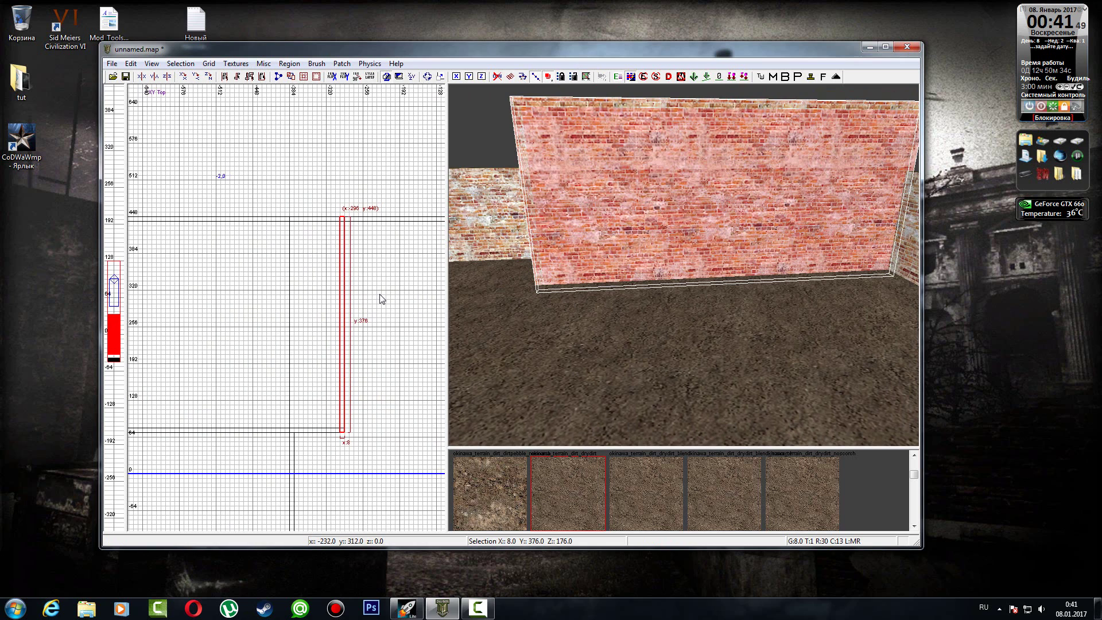
{"action": "left_click", "coordinate": [326, 289]}
{"action": "left_click", "coordinate": [363, 290]}
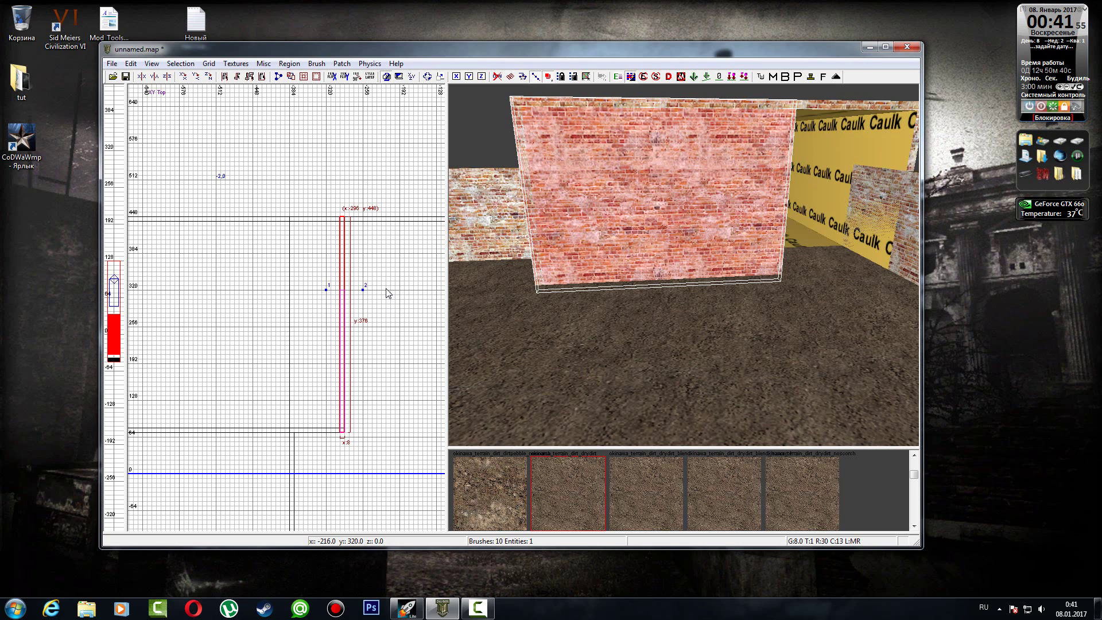
{"action": "key", "text": "shift+Return"}
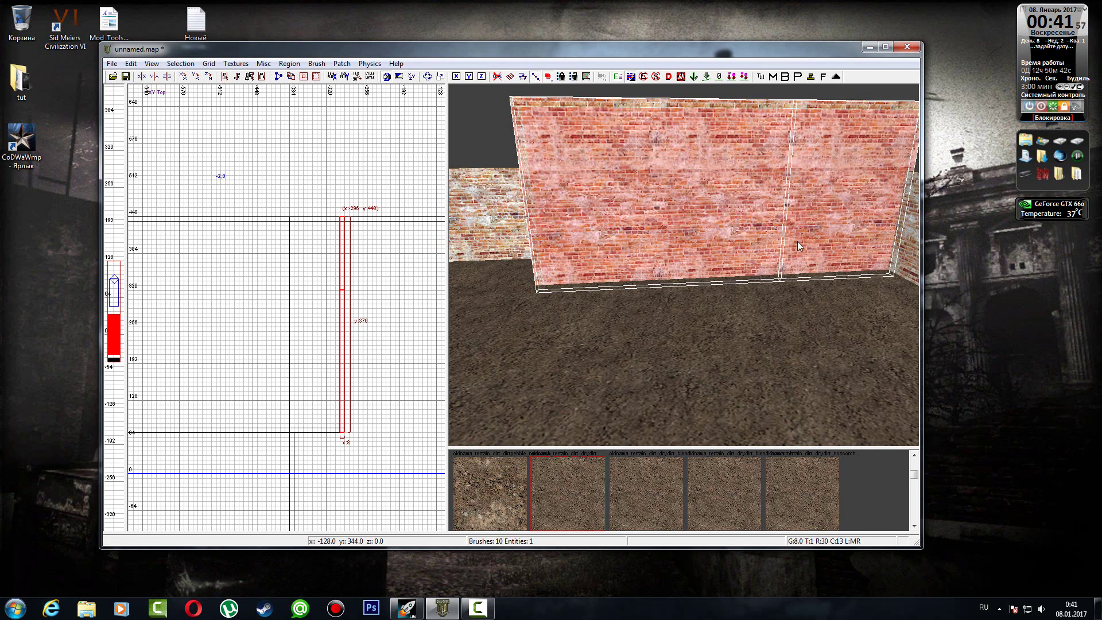
{"action": "right_click_drag", "start_coordinate": [635, 194], "coordinate": [646, 197]}
{"action": "key", "text": "Escape"}
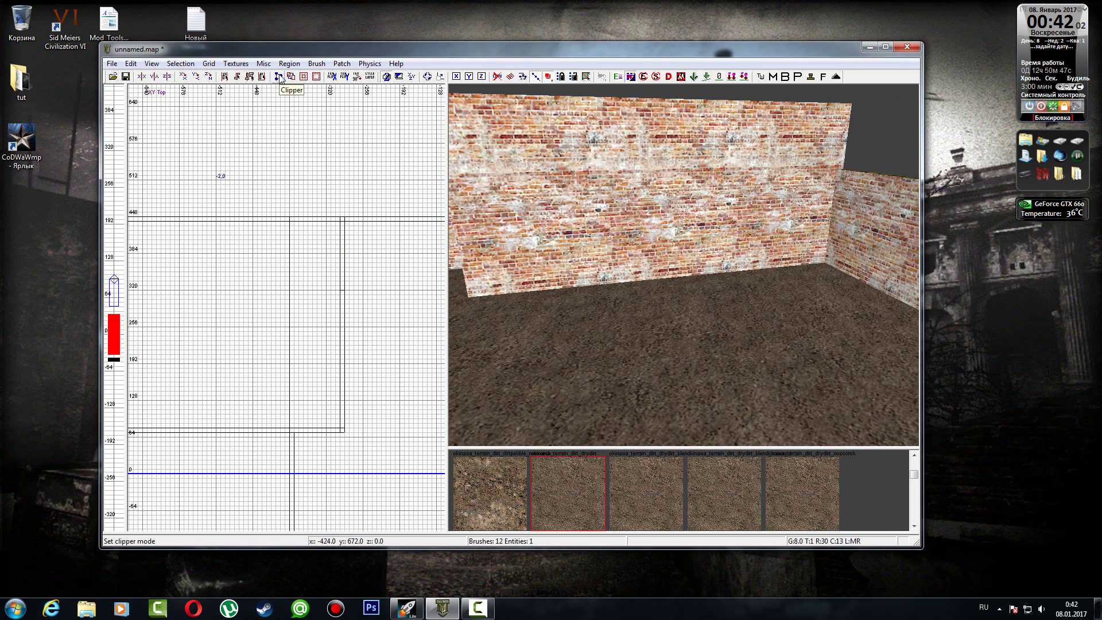
- Try to split the longer front wall section with the Clipper at about y 232, then undo the split
{"action": "left_click", "coordinate": [277, 78]}
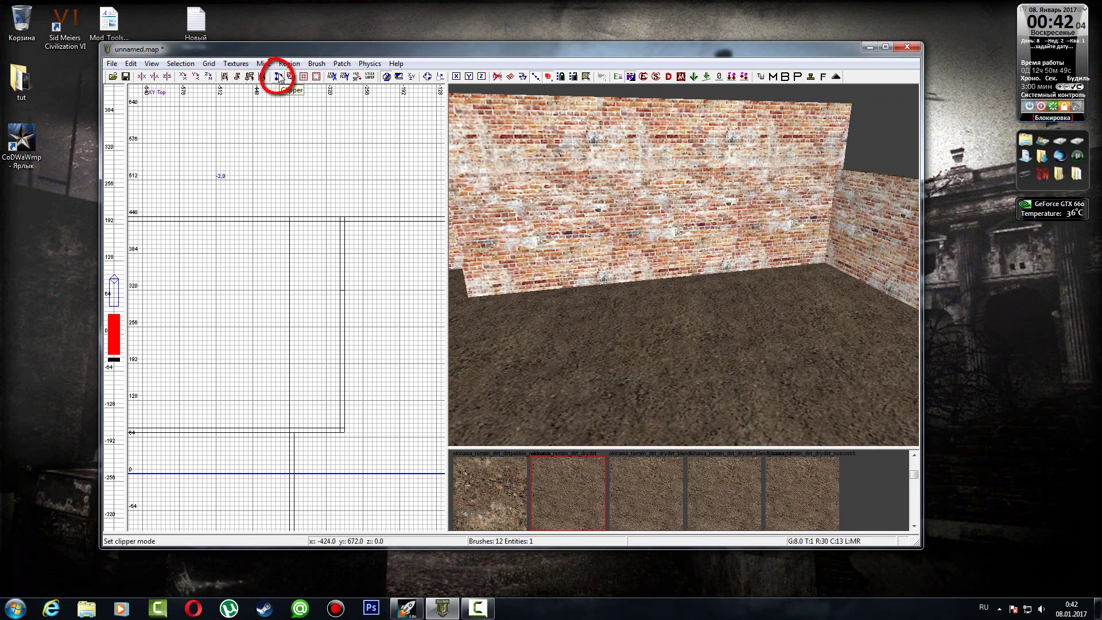
{"action": "left_click", "coordinate": [591, 172], "text": "shift"}
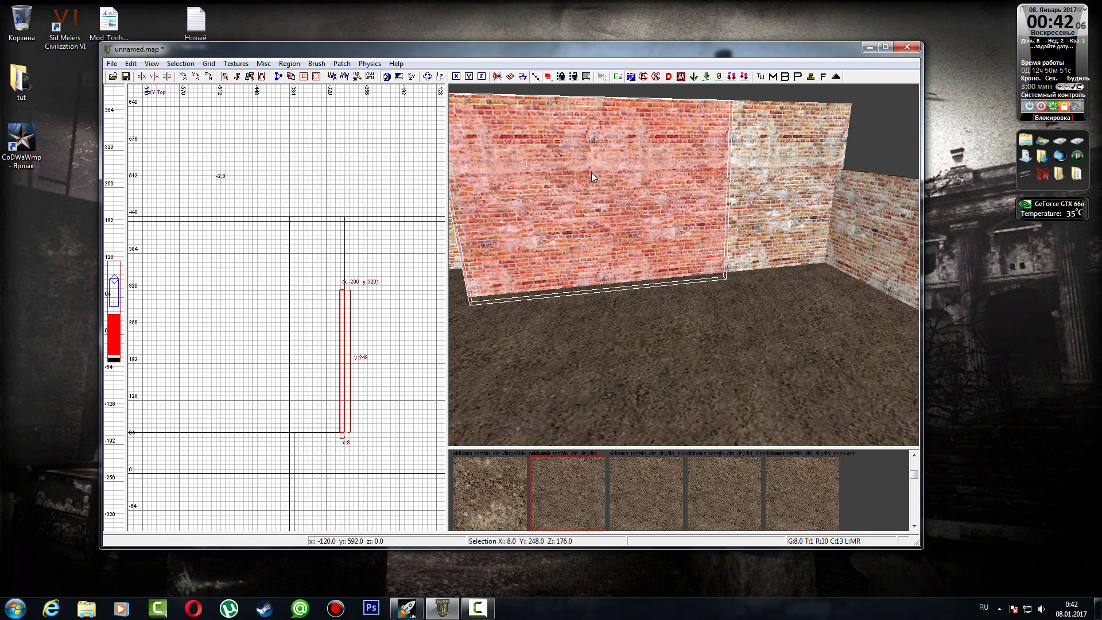
{"action": "left_click", "coordinate": [280, 78]}
{"action": "left_click", "coordinate": [325, 340]}
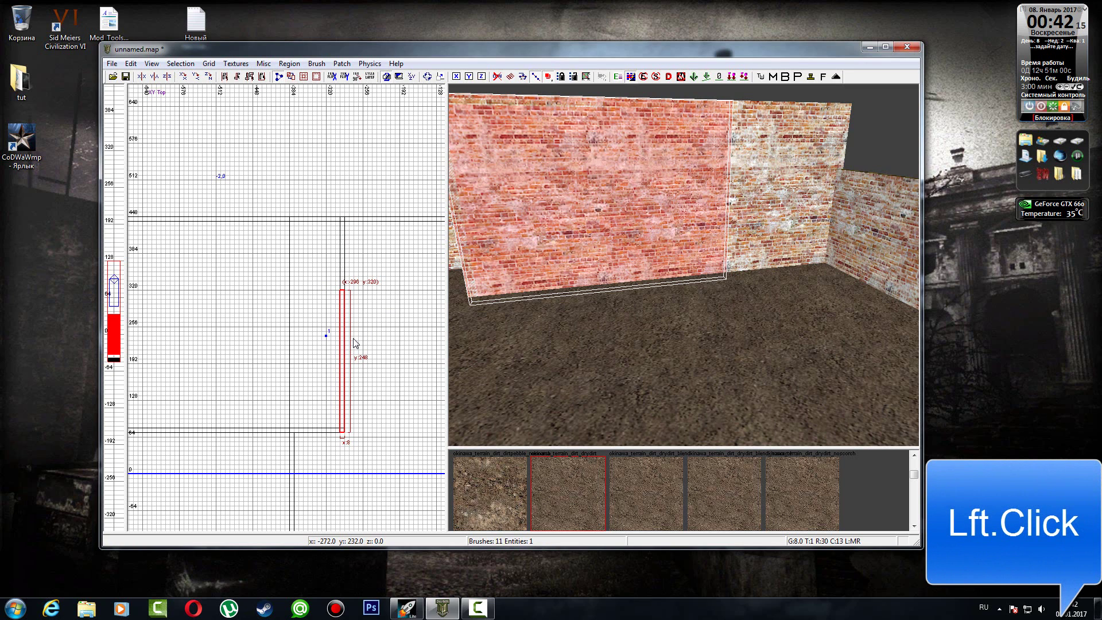
{"action": "left_click", "coordinate": [371, 341]}
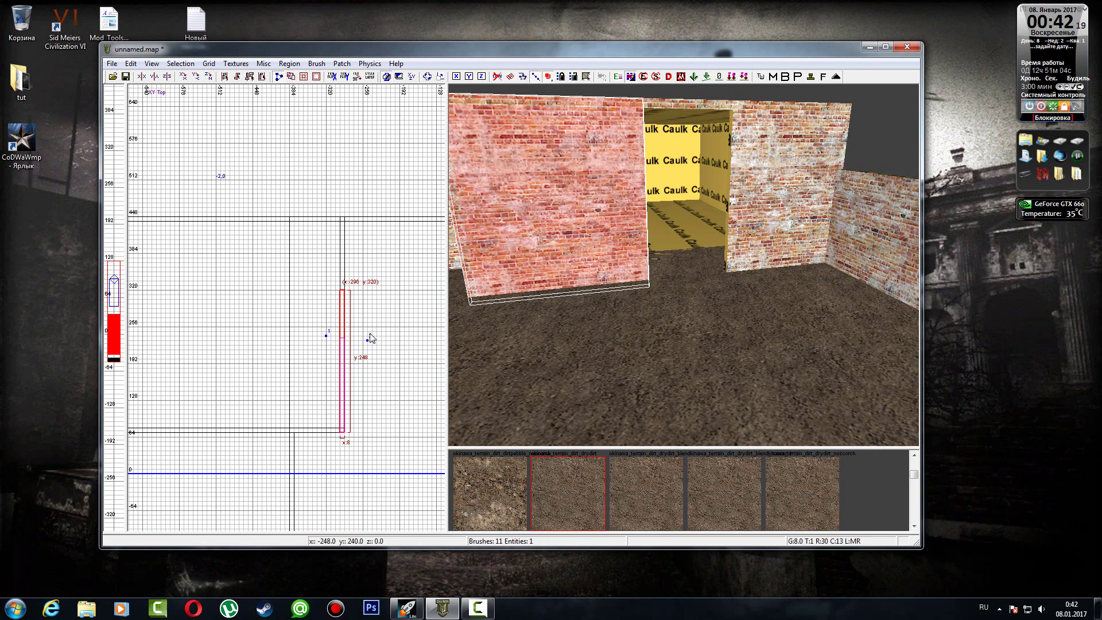
{"action": "key", "text": "shift+Return"}
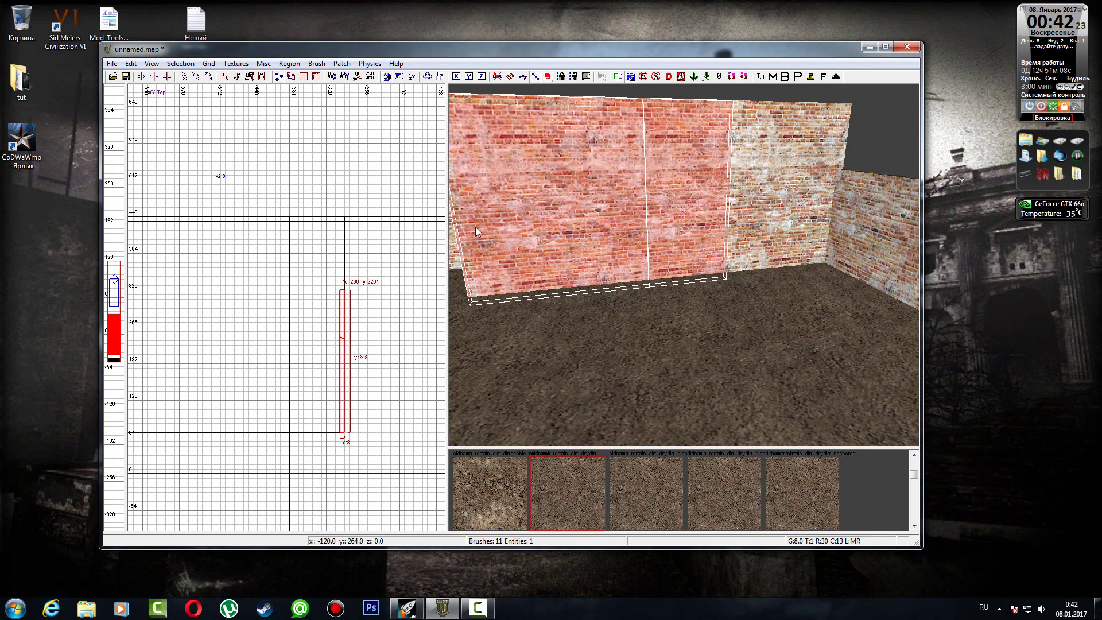
{"action": "key", "text": "ctrl+z"}
- Split the longer front wall section straight across at y 232, keep both pieces and clear the selection
{"action": "scroll", "coordinate": [344, 344], "scroll_direction": "up", "scroll_amount": 1}
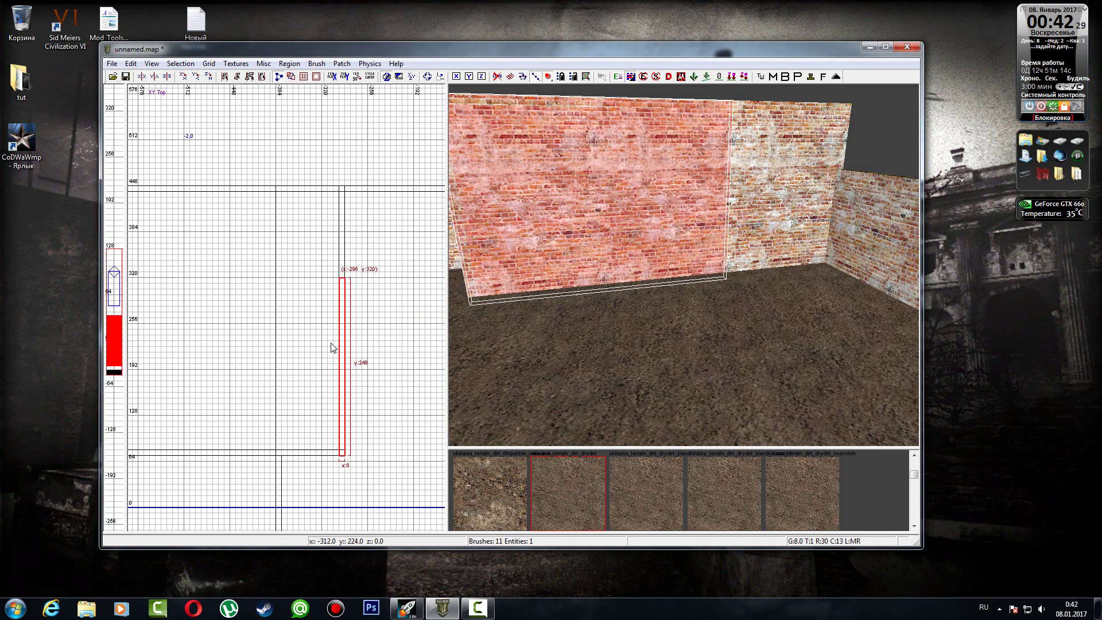
{"action": "left_click", "coordinate": [376, 339]}
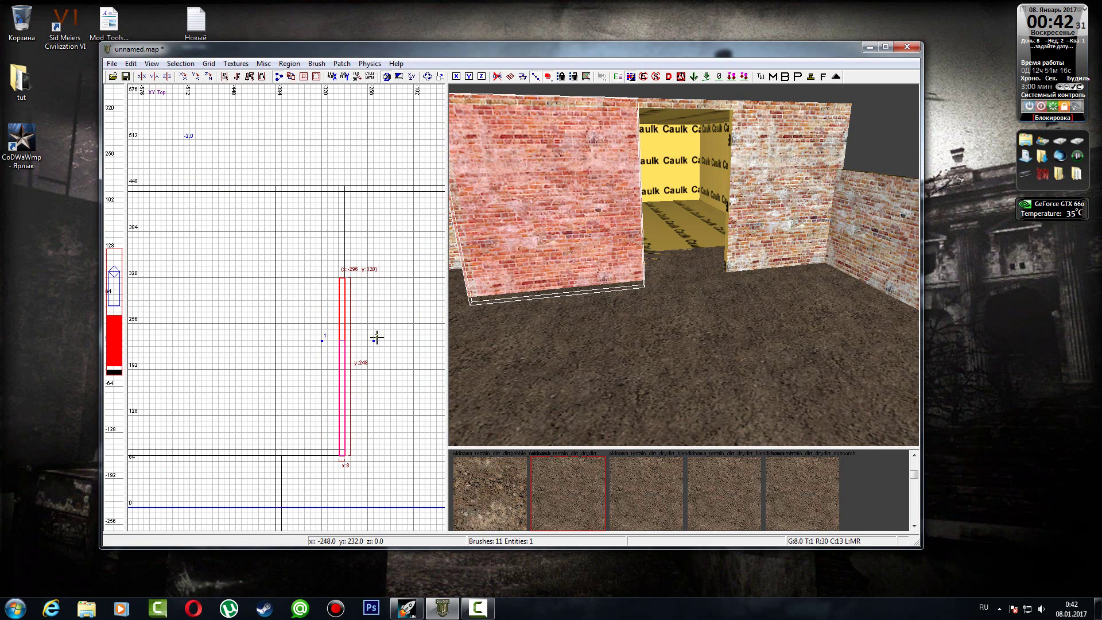
{"action": "key", "text": "shift+Return"}
{"action": "key", "text": "x"}
{"action": "mouse_move", "coordinate": [723, 268]}
{"action": "right_mouse_down"}
{"action": "mouse_move", "coordinate": [660, 293]}
{"action": "mouse_move", "coordinate": [712, 252]}
{"action": "mouse_move", "coordinate": [680, 228]}
{"action": "right_mouse_up"}
{"action": "key", "text": "Escape"}
- Select only the middle section of the front wall and raise its underside to leave a 40-unit-high lintel over a doorway
{"action": "left_click", "coordinate": [573, 155], "text": "shift"}
{"action": "left_click", "coordinate": [631, 159], "text": "shift"}
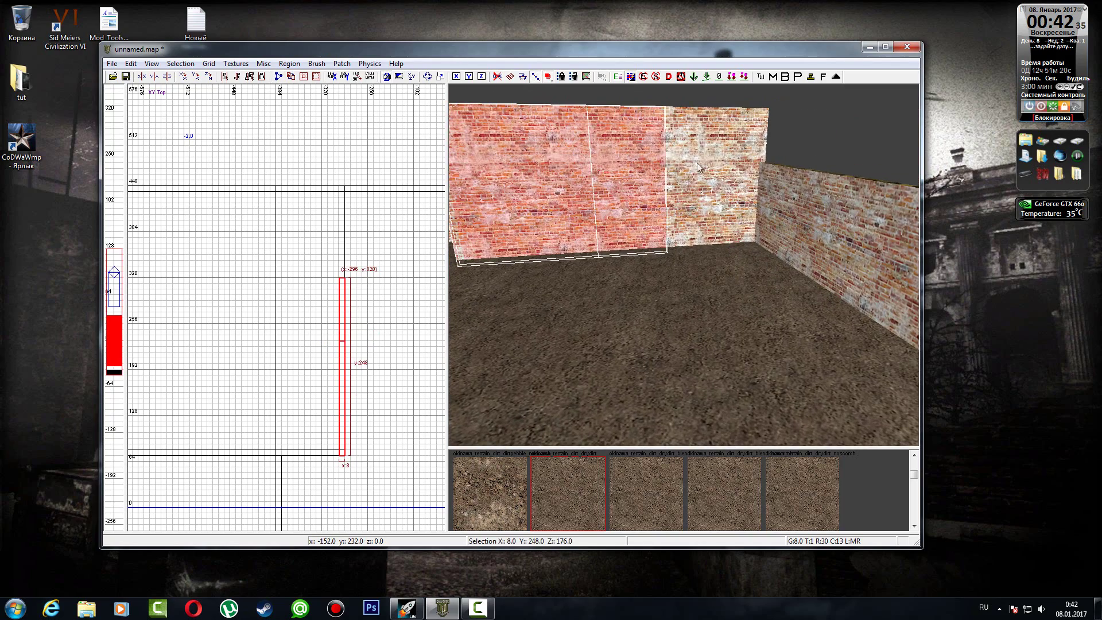
{"action": "left_click", "coordinate": [697, 163], "text": "shift"}
{"action": "mouse_move", "coordinate": [697, 163]}
{"action": "right_mouse_down"}
{"action": "mouse_move", "coordinate": [689, 126]}
{"action": "mouse_move", "coordinate": [660, 160]}
{"action": "mouse_move", "coordinate": [663, 220]}
{"action": "right_mouse_up"}
{"action": "key", "text": "Escape"}
{"action": "left_click", "coordinate": [658, 161], "text": "shift"}
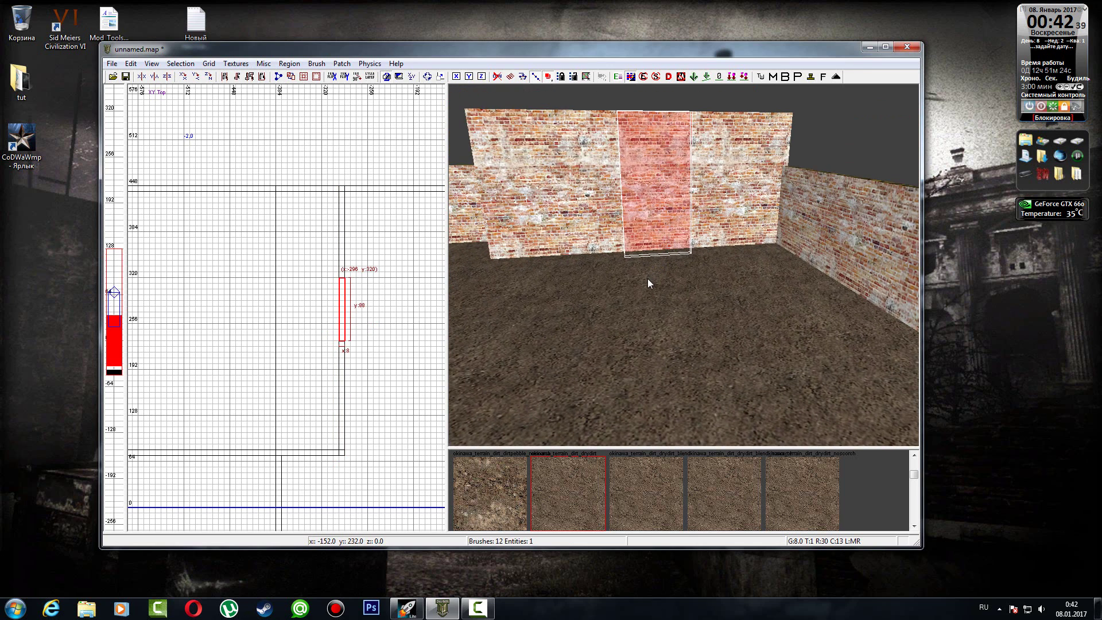
{"action": "left_click_drag", "start_coordinate": [648, 279], "coordinate": [647, 219]}
{"action": "right_click_drag", "start_coordinate": [646, 216], "coordinate": [647, 147]}
{"action": "mouse_move", "coordinate": [646, 190]}
{"action": "right_mouse_down"}
{"action": "mouse_move", "coordinate": [646, 216]}
{"action": "mouse_move", "coordinate": [684, 206]}
{"action": "right_mouse_up"}
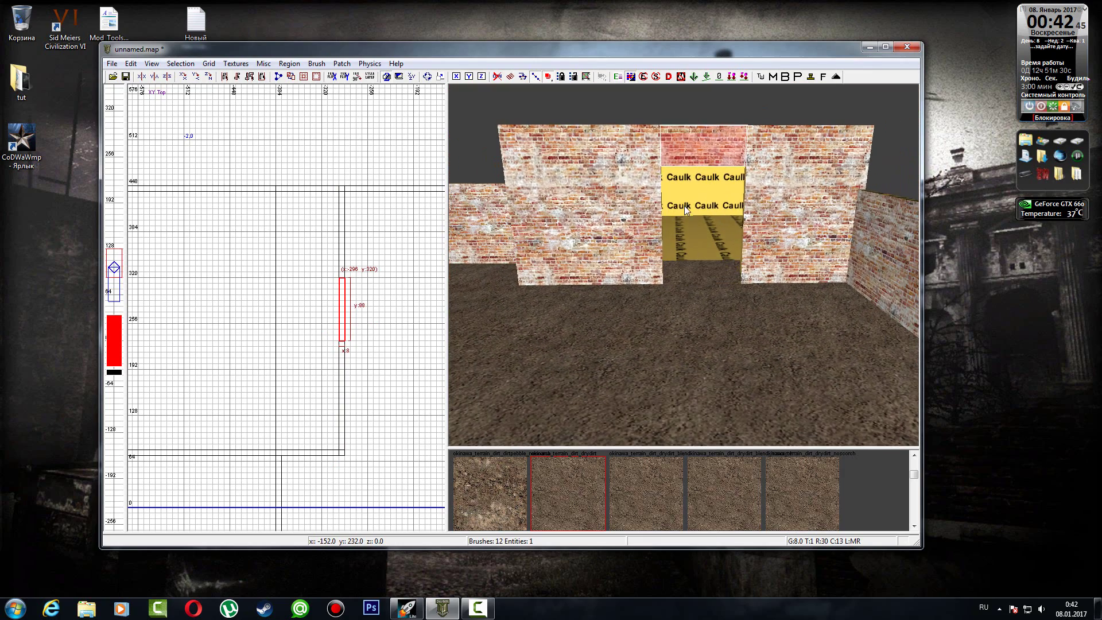
- Shorten the front wall section on the negative Y side of the doorway and extend the lintel to 96 units in Y
{"action": "key", "text": "Escape"}
{"action": "left_click", "coordinate": [641, 204], "text": "shift"}
{"action": "left_click_drag", "start_coordinate": [691, 215], "coordinate": [686, 212]}
{"action": "key", "text": "Escape"}
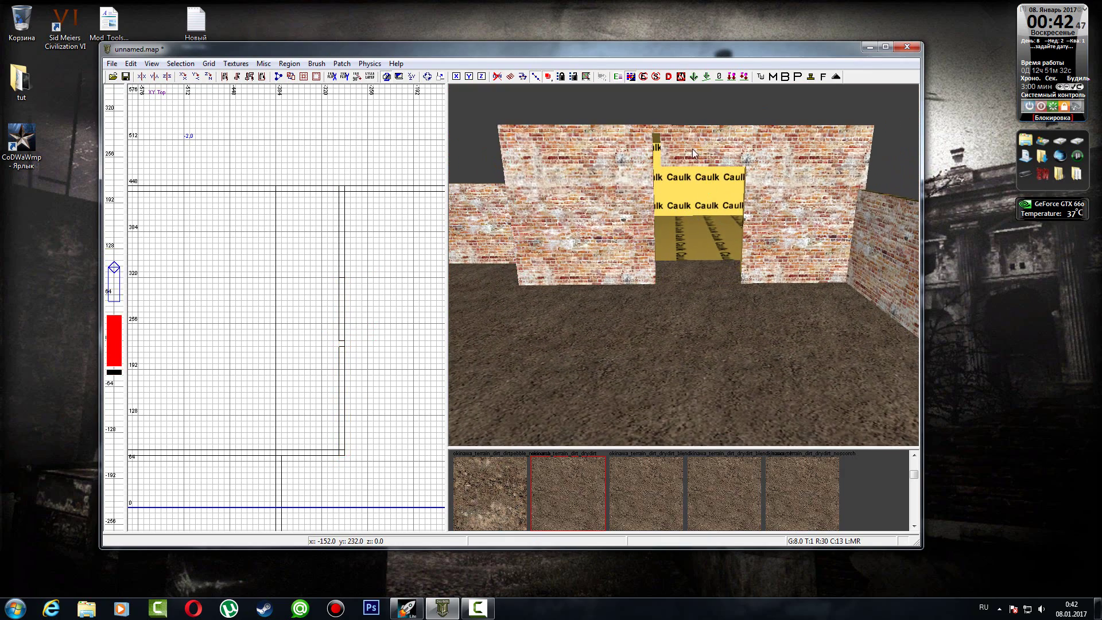
{"action": "left_click", "coordinate": [673, 151], "text": "shift"}
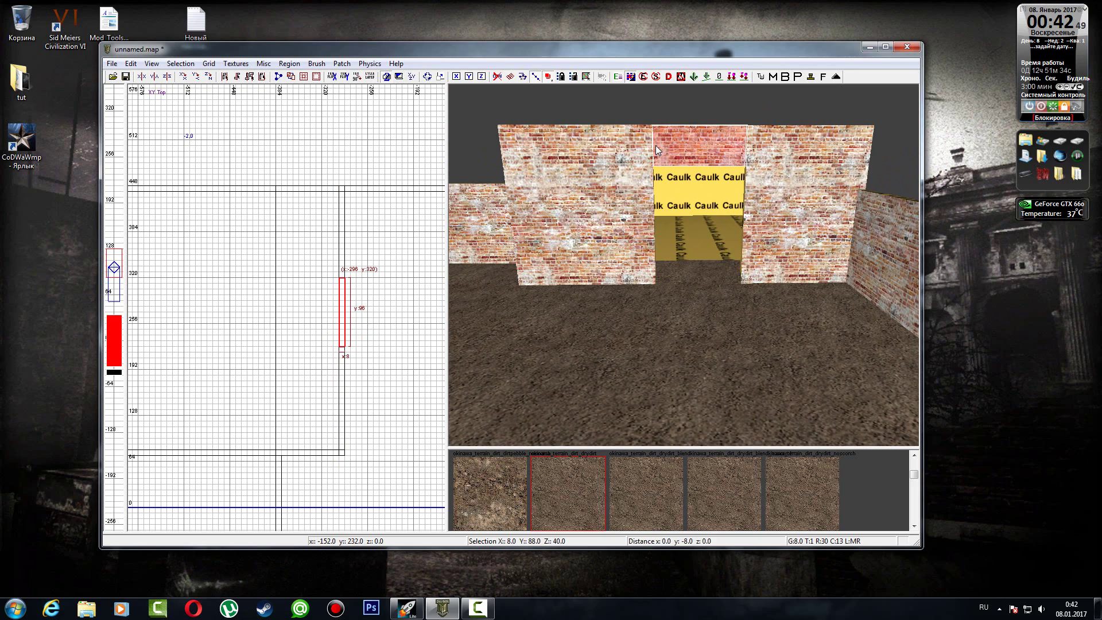
{"action": "key", "text": "Escape"}
- Select the hollow room's floor brush and raise its upper face in the XZ front view to make it 16 units thick
{"action": "right_click_drag", "start_coordinate": [734, 219], "coordinate": [693, 259]}
{"action": "left_click", "coordinate": [624, 324], "text": "shift"}
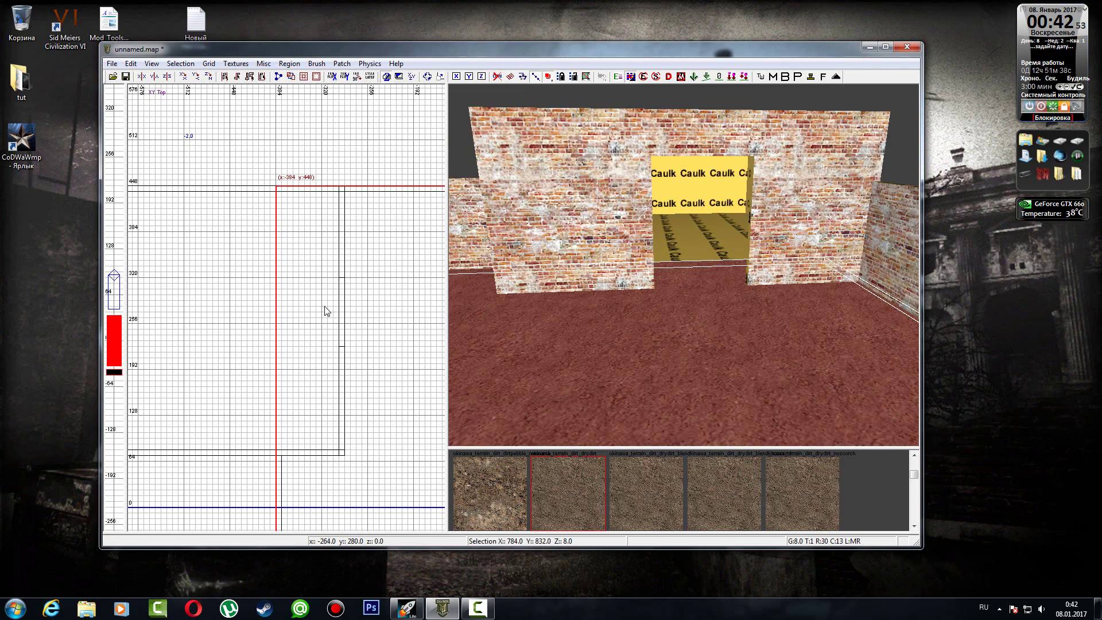
{"action": "scroll", "coordinate": [325, 311], "scroll_direction": "down", "scroll_amount": 3}
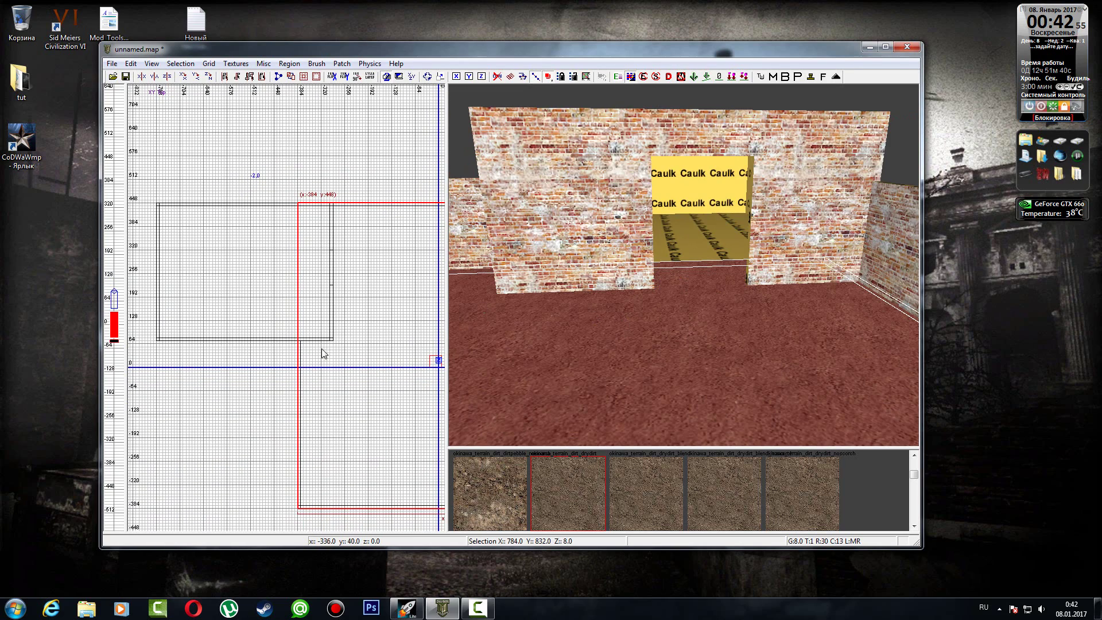
{"action": "key", "text": "Escape"}
{"action": "left_click", "coordinate": [684, 226], "text": "shift"}
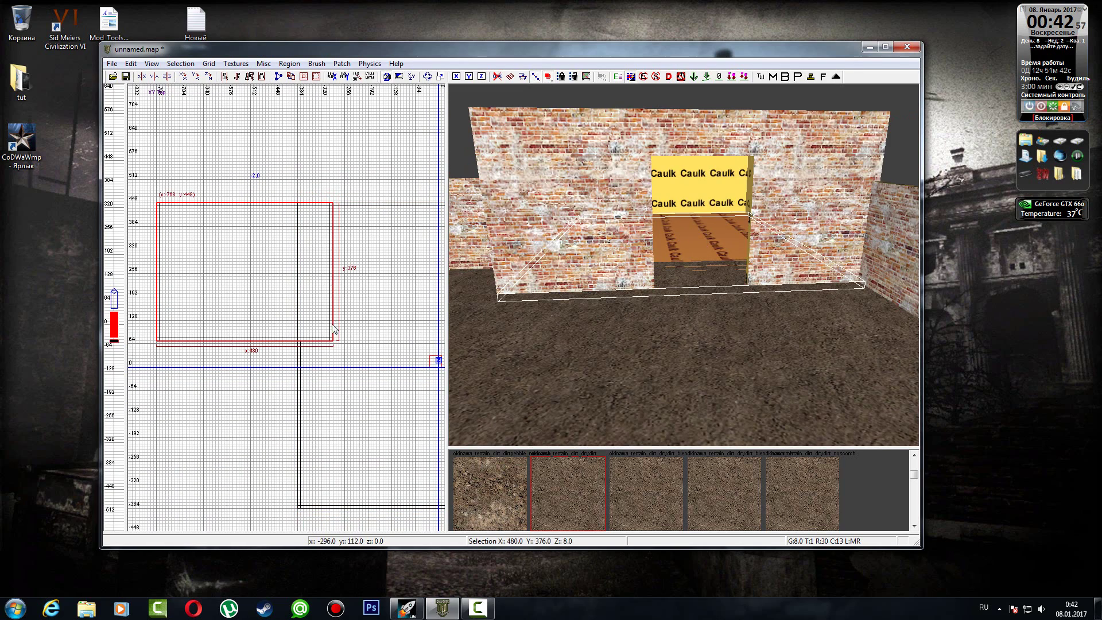
{"action": "key", "text": "ctrl+Tab"}
{"action": "left_click_drag", "start_coordinate": [270, 296], "coordinate": [269, 292]}
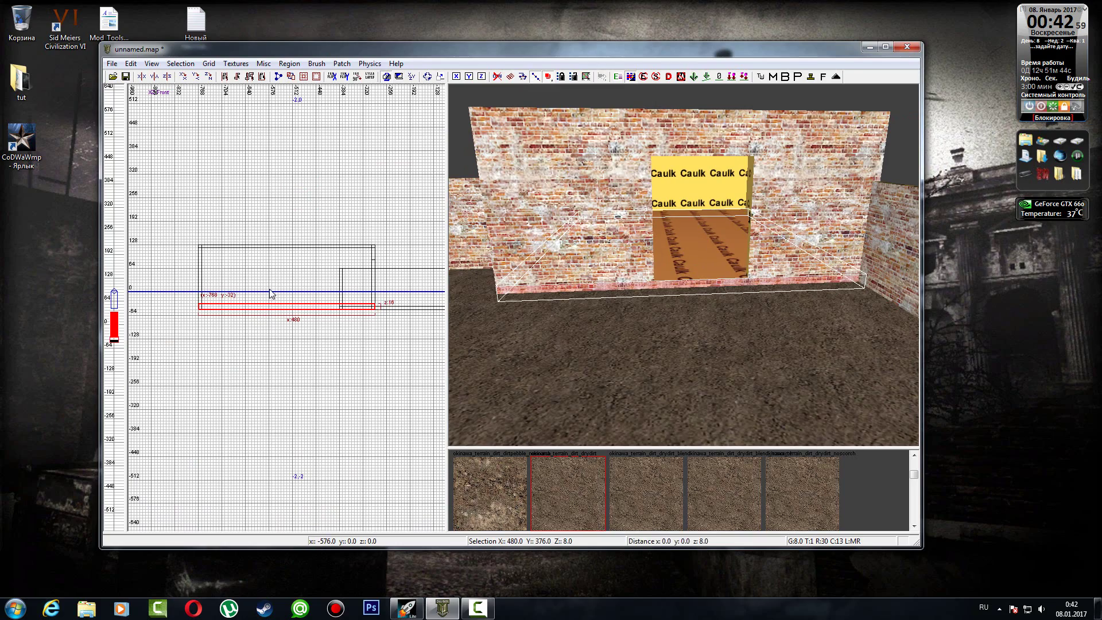
{"action": "key", "text": "Escape"}
- Select all the hollow room's wall brushes except the lintel and raise their lower edges to the top of the thickened floor
{"action": "mouse_move", "coordinate": [669, 225]}
{"action": "right_mouse_down"}
{"action": "mouse_move", "coordinate": [683, 232]}
{"action": "mouse_move", "coordinate": [673, 241]}
{"action": "mouse_move", "coordinate": [669, 225]}
{"action": "right_mouse_up"}
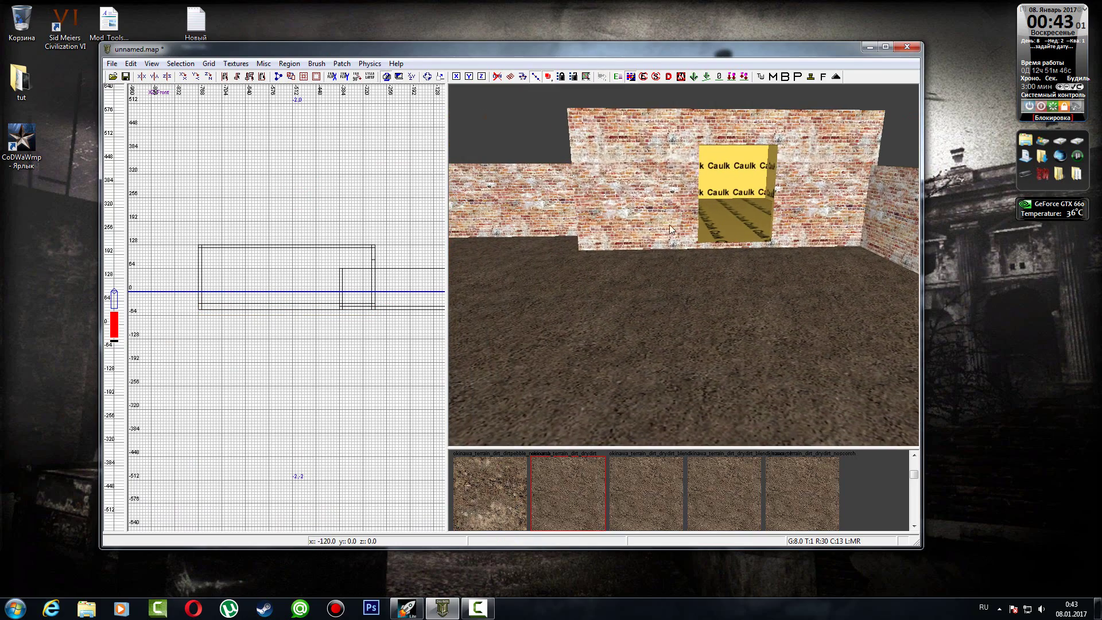
{"action": "left_click", "coordinate": [669, 225], "text": "shift"}
{"action": "left_click", "coordinate": [796, 209], "text": "shift"}
{"action": "mouse_move", "coordinate": [797, 209]}
{"action": "right_mouse_down"}
{"action": "mouse_move", "coordinate": [806, 172]}
{"action": "mouse_move", "coordinate": [695, 208]}
{"action": "right_mouse_up"}
{"action": "left_click", "coordinate": [583, 187], "text": "shift"}
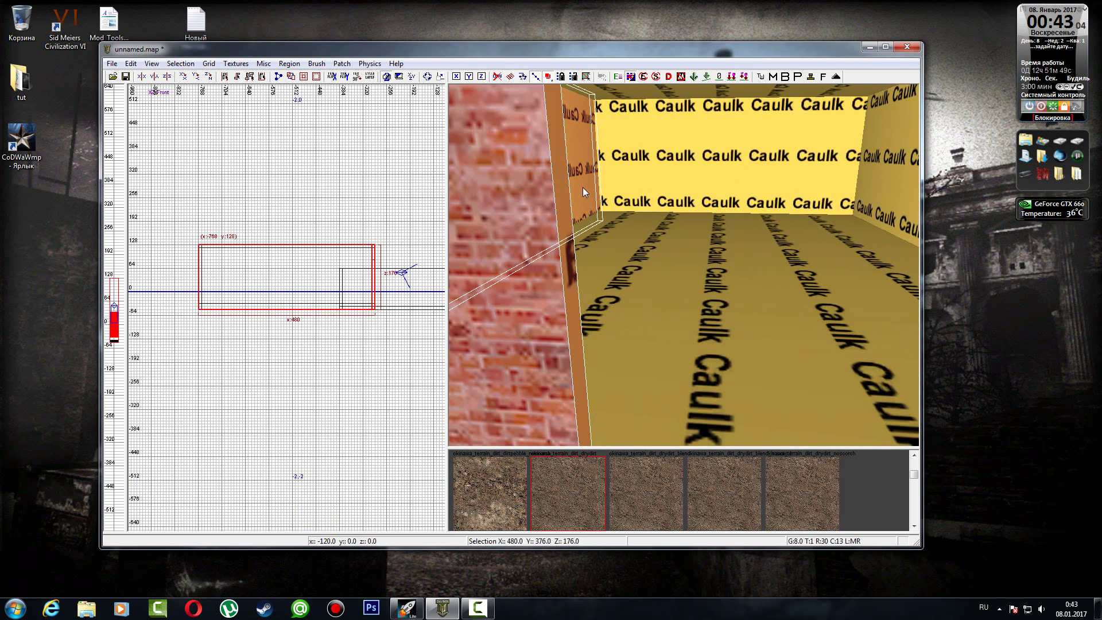
{"action": "left_click", "coordinate": [856, 182], "text": "shift"}
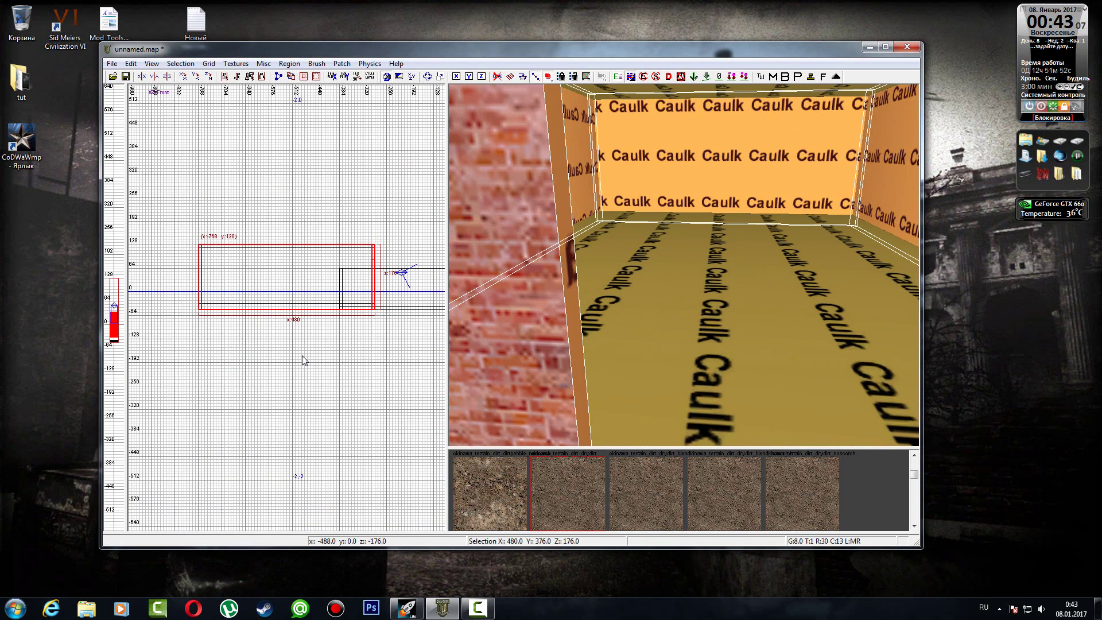
{"action": "left_click_drag", "start_coordinate": [302, 356], "coordinate": [302, 350]}
- Lower the tops of the selected walls to a height of 152 units, then deselect them and check the lintel brush
{"action": "mouse_move", "coordinate": [617, 230]}
{"action": "right_mouse_down"}
{"action": "mouse_move", "coordinate": [625, 275]}
{"action": "mouse_move", "coordinate": [577, 224]}
{"action": "mouse_move", "coordinate": [642, 196]}
{"action": "right_mouse_up"}
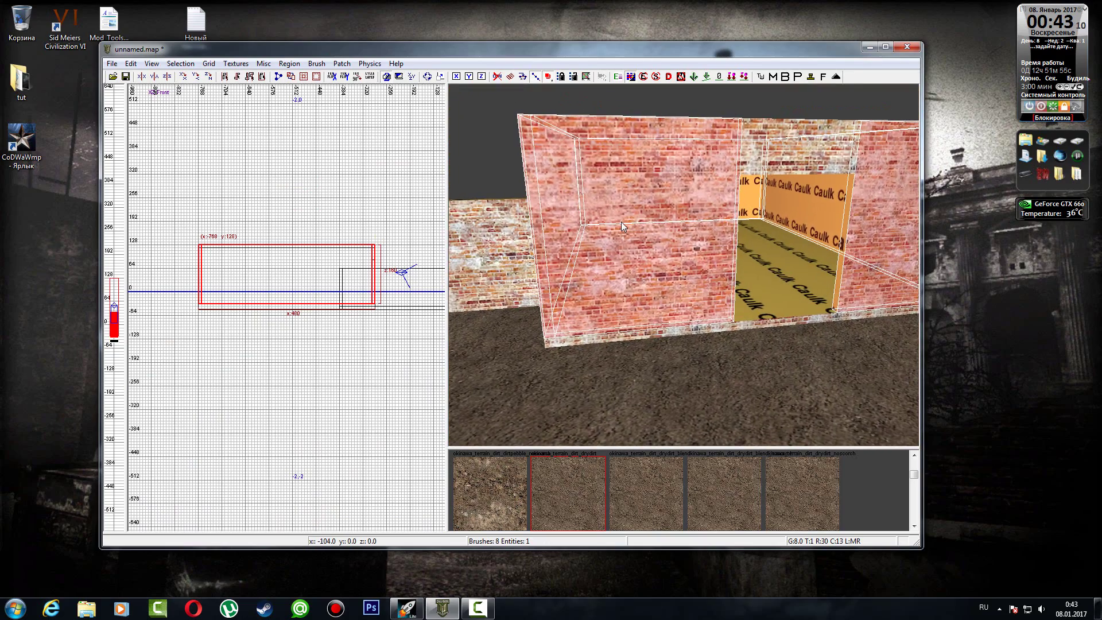
{"action": "scroll", "coordinate": [268, 249], "scroll_direction": "up", "scroll_amount": 1}
{"action": "left_click_drag", "start_coordinate": [266, 226], "coordinate": [265, 230]}
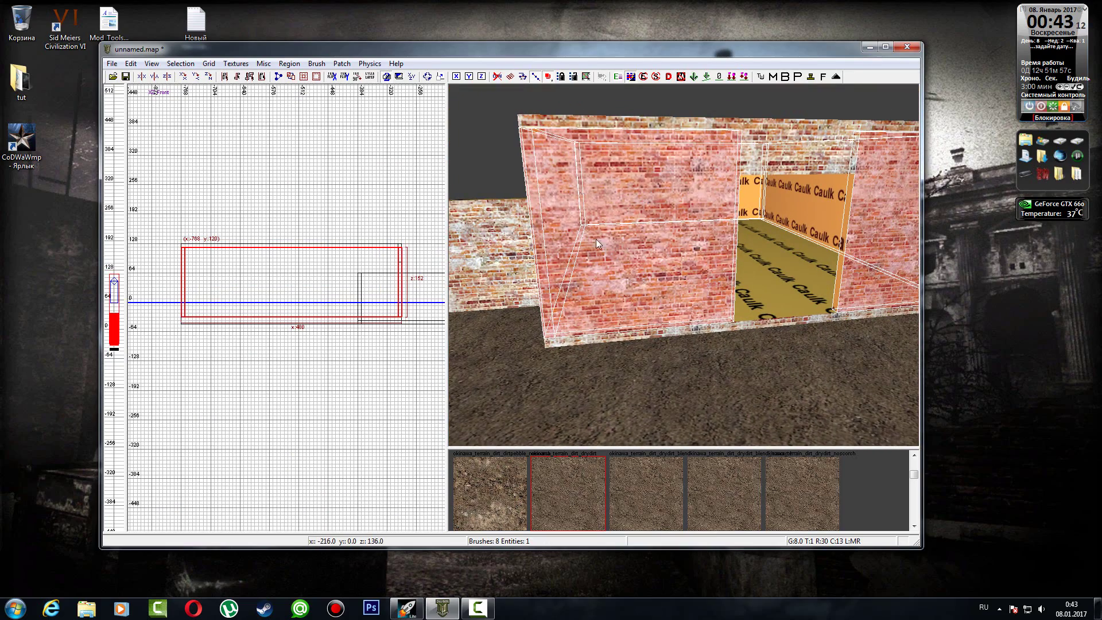
{"action": "key", "text": "Escape"}
{"action": "right_click_drag", "start_coordinate": [659, 232], "coordinate": [667, 182]}
{"action": "left_click", "coordinate": [672, 166], "text": "shift"}
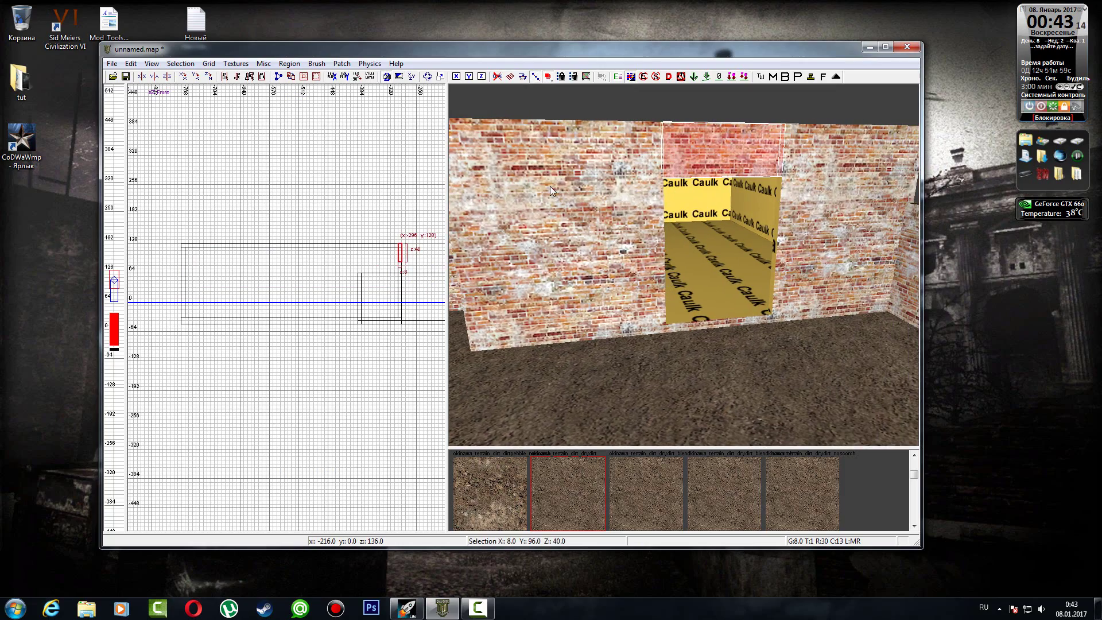
{"action": "key", "text": "Escape"}
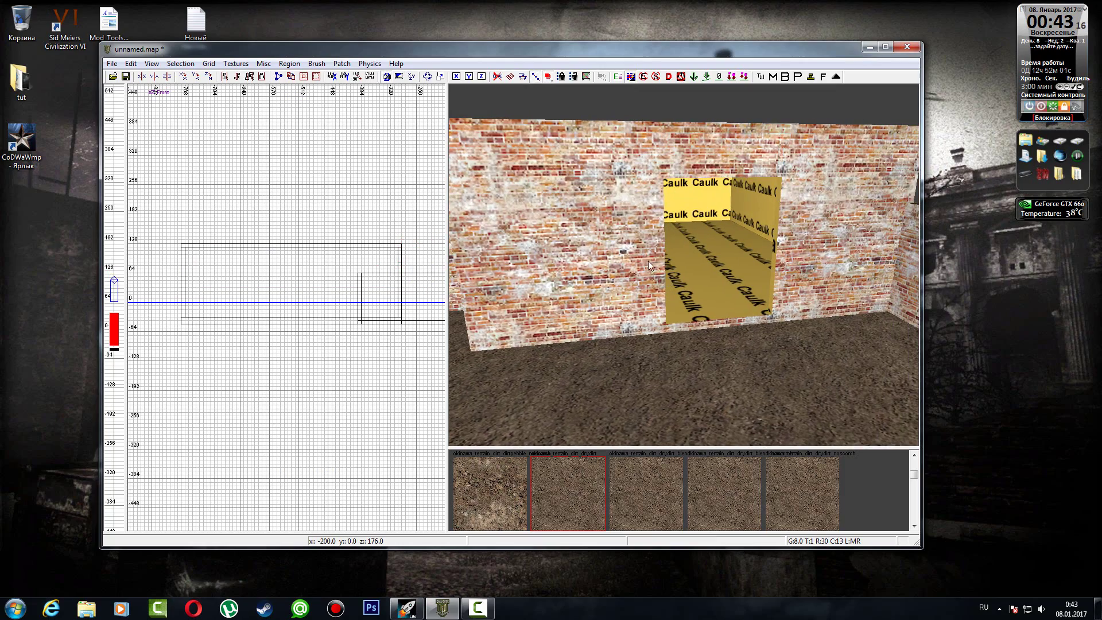